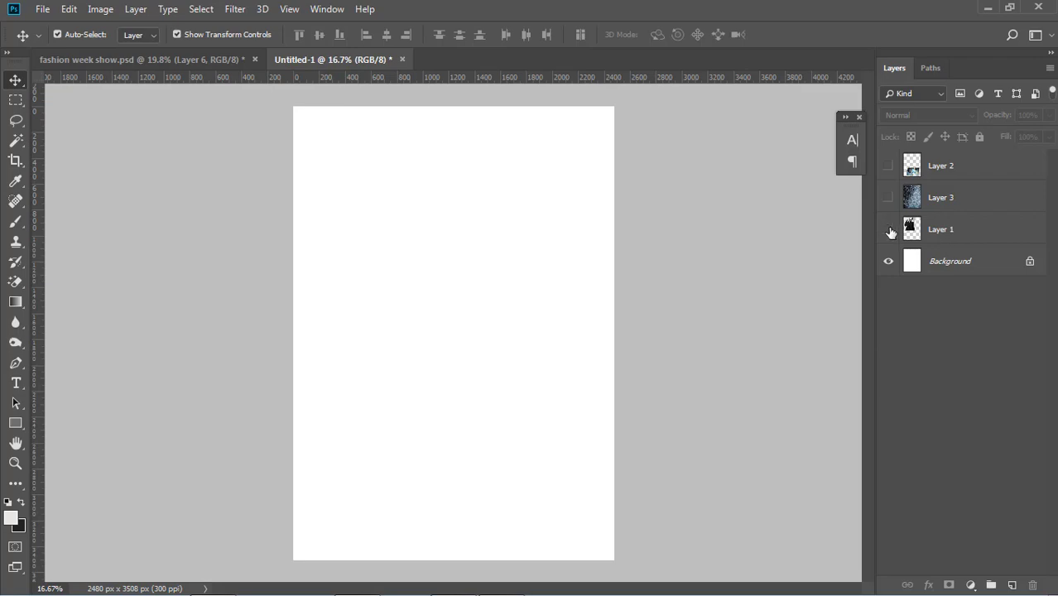
- Preview the contents of Layer 1, Layer 3 and Layer 2 one at a time, leaving each hidden
left_click(888, 230)
left_click(889, 231)
left_click(890, 200)
left_click(890, 197)
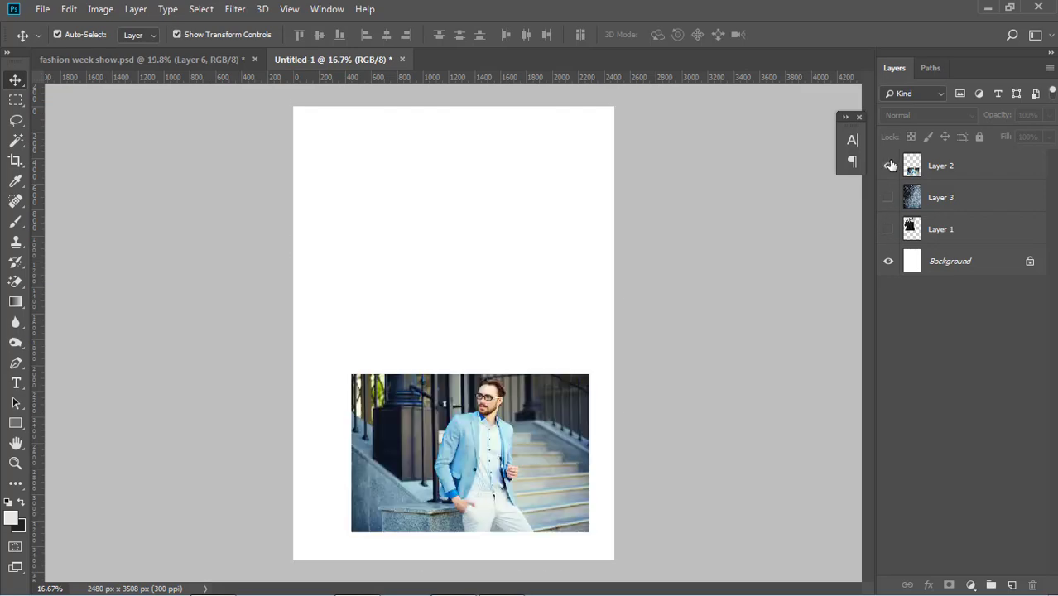
left_click(890, 165)
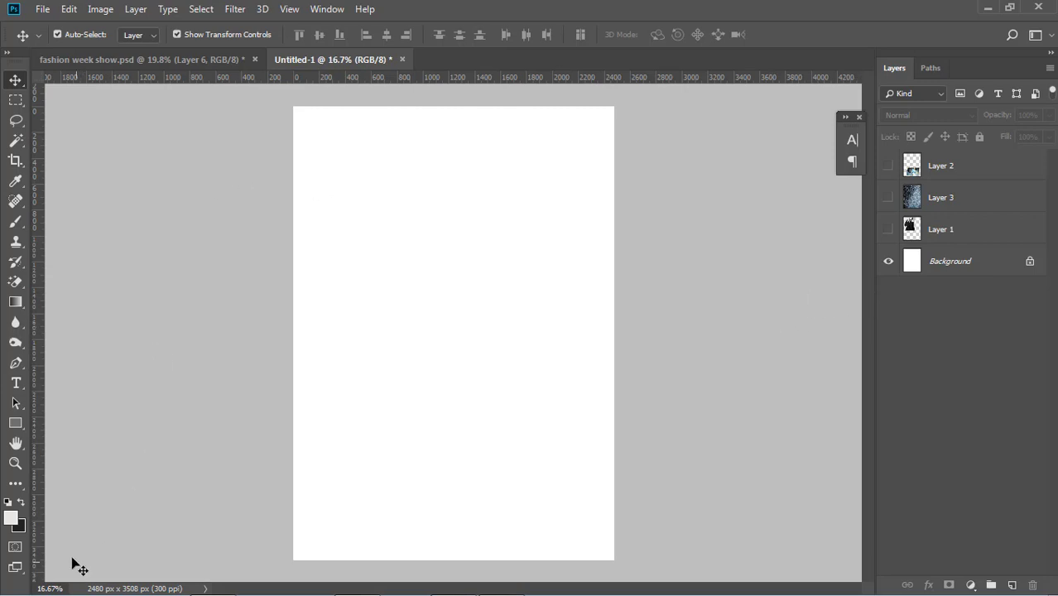
- Fill the Background layer with the dark background colour #202222
left_click(23, 529)
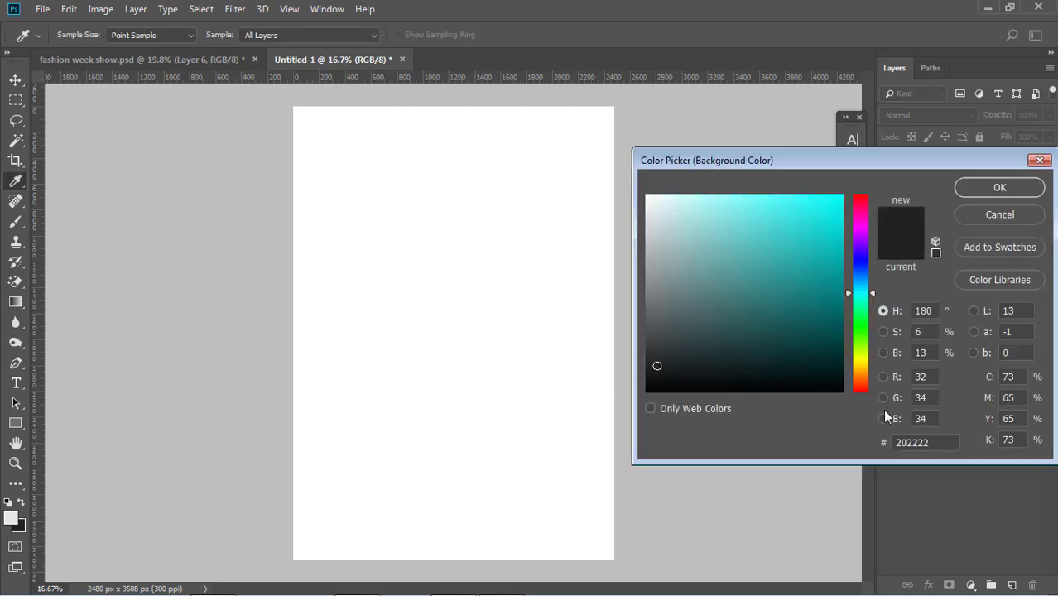
left_click_drag(943, 441, 867, 431)
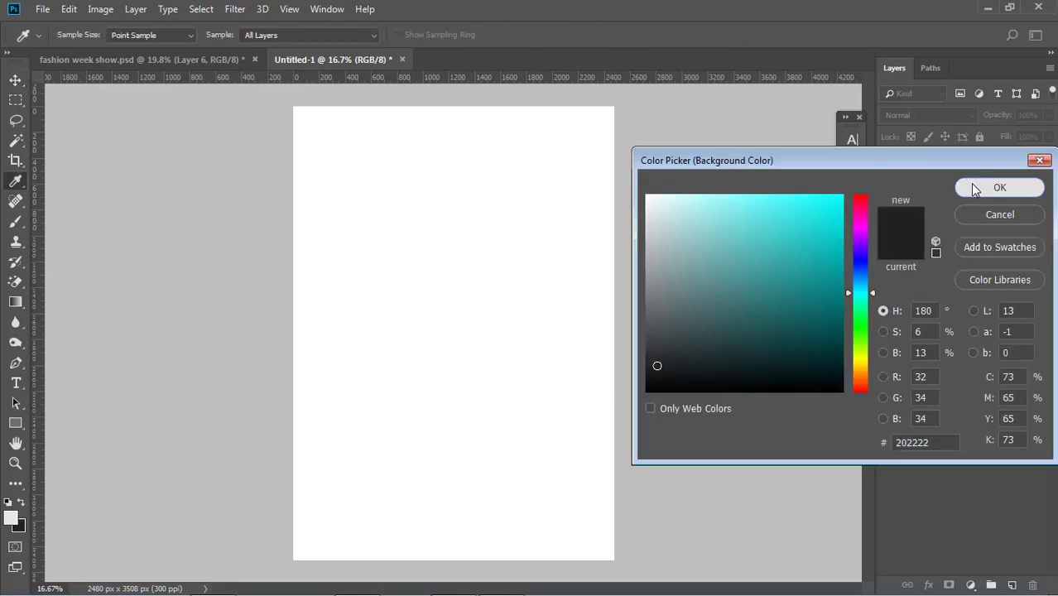
left_click(1000, 188)
left_click(976, 263)
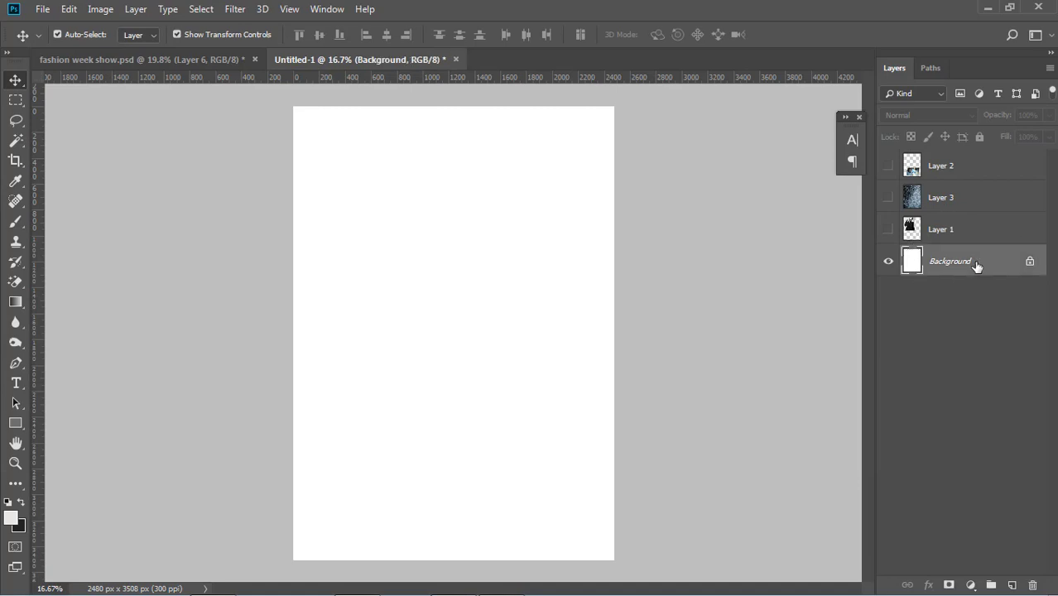
key("ctrl+BackSpace")
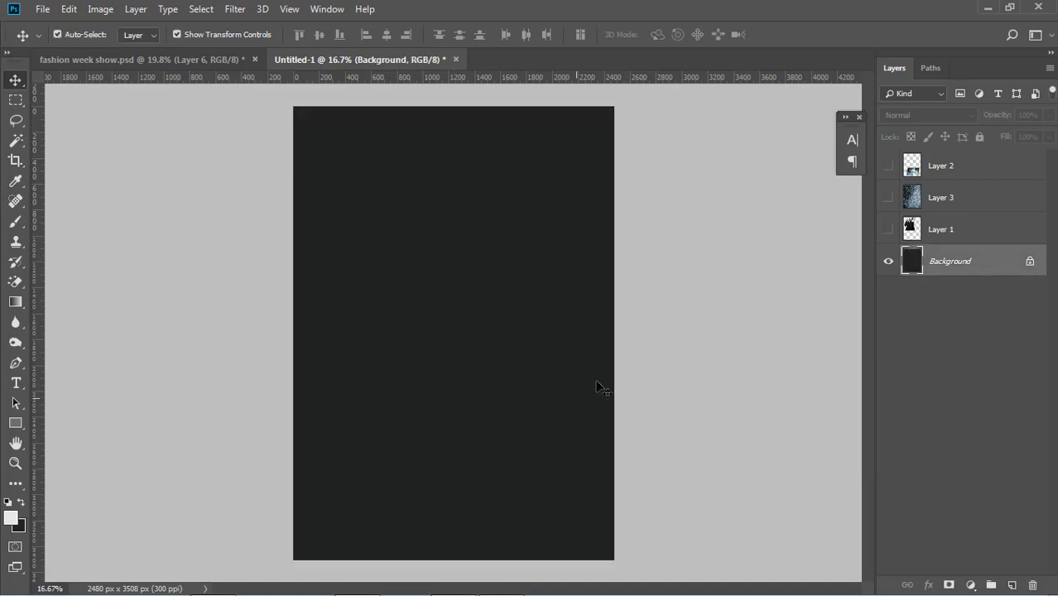
left_click(682, 334)
- Show the grunge texture on Layer 3 and set its blend mode to Overlay
left_click(889, 200)
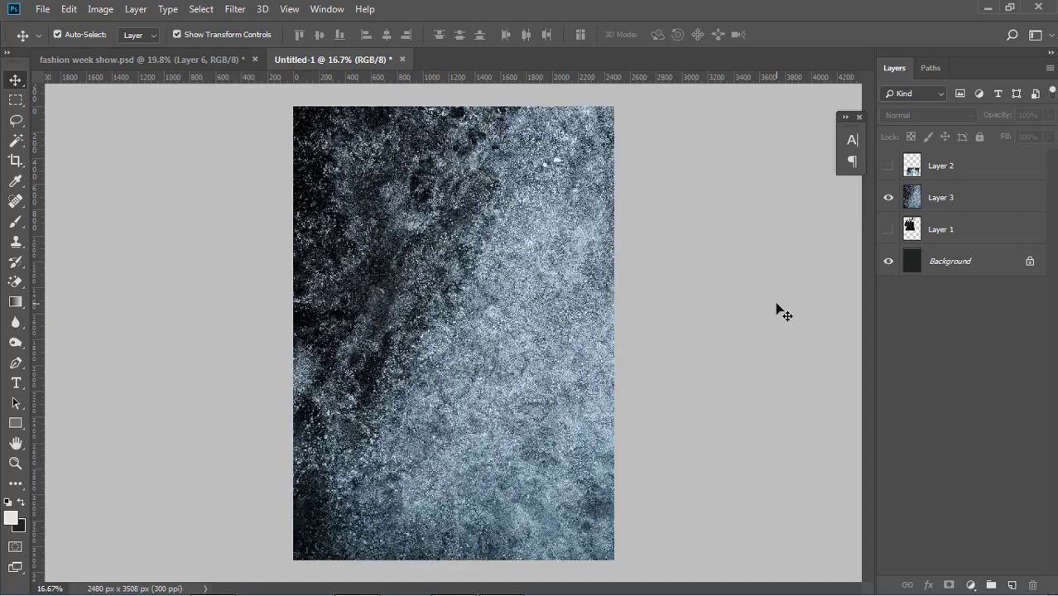
left_click(486, 242)
left_click(928, 112)
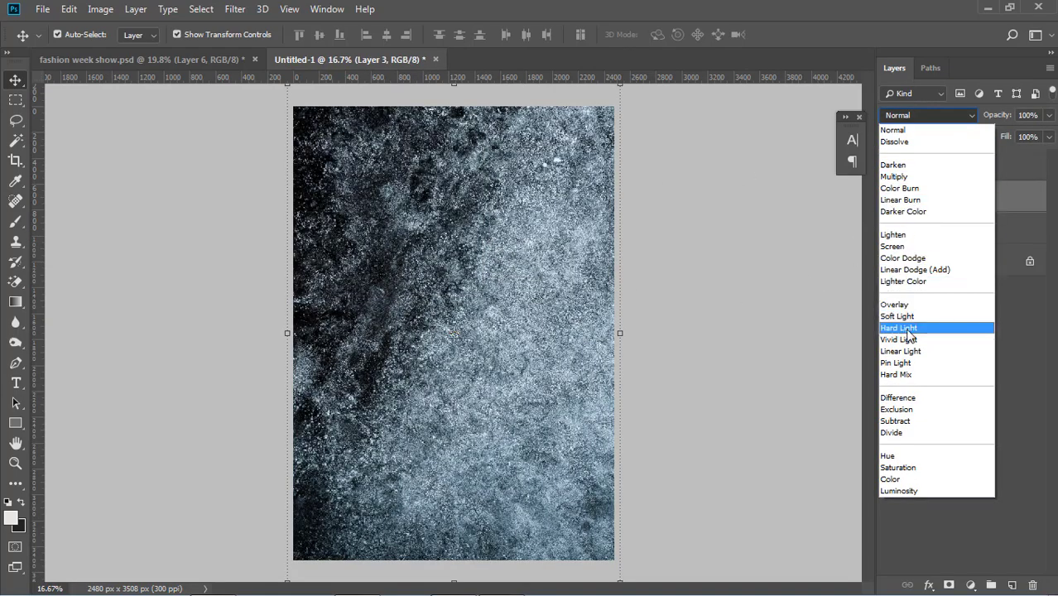
left_click(905, 305)
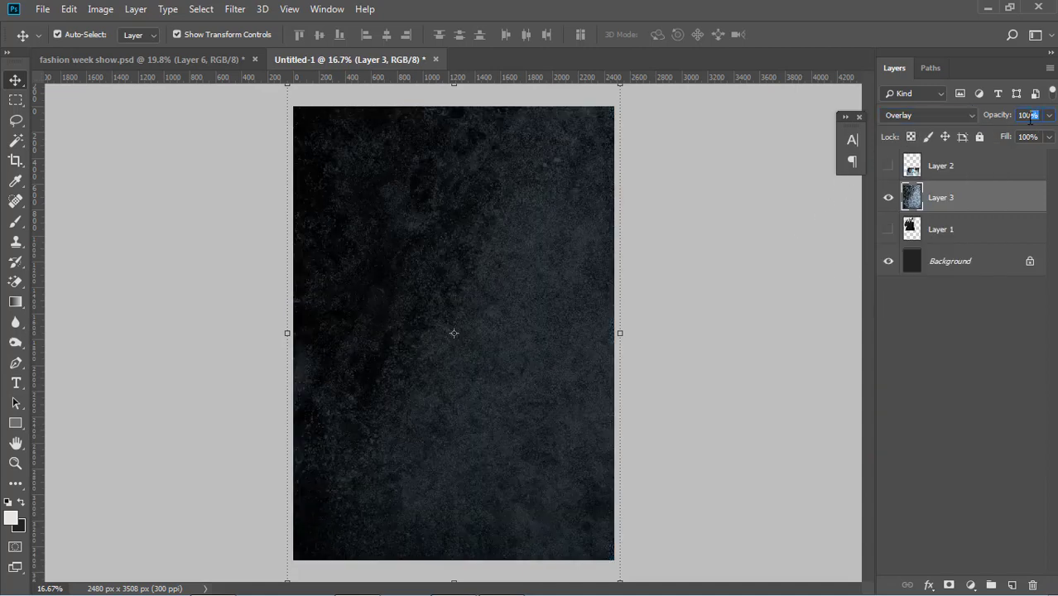
- Set the opacity of the texture on Layer 3 to 72%
type("1")
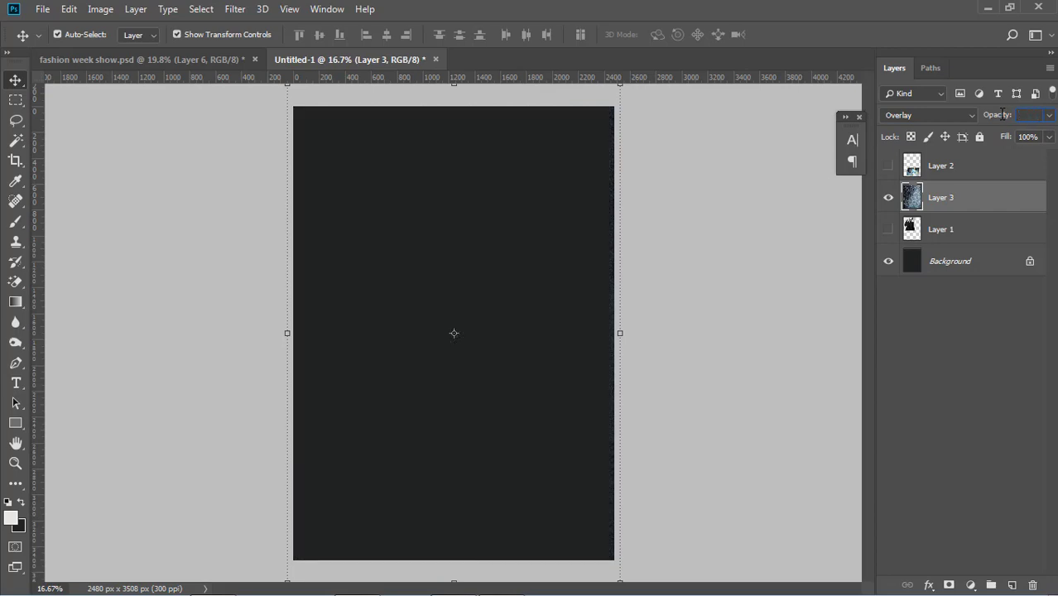
type("2")
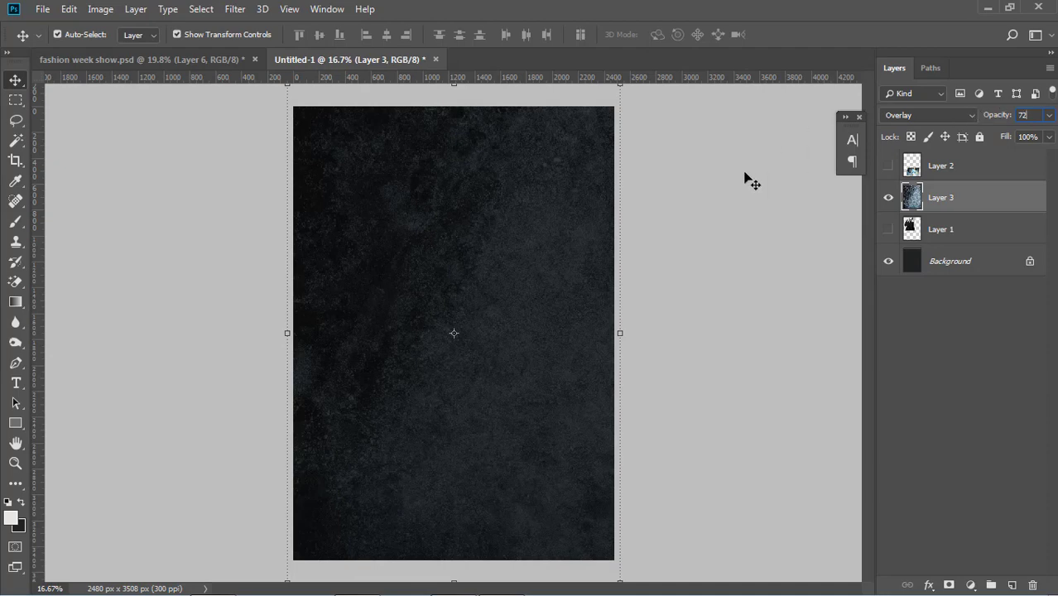
left_click(720, 327)
left_click(572, 275)
left_click(787, 285)
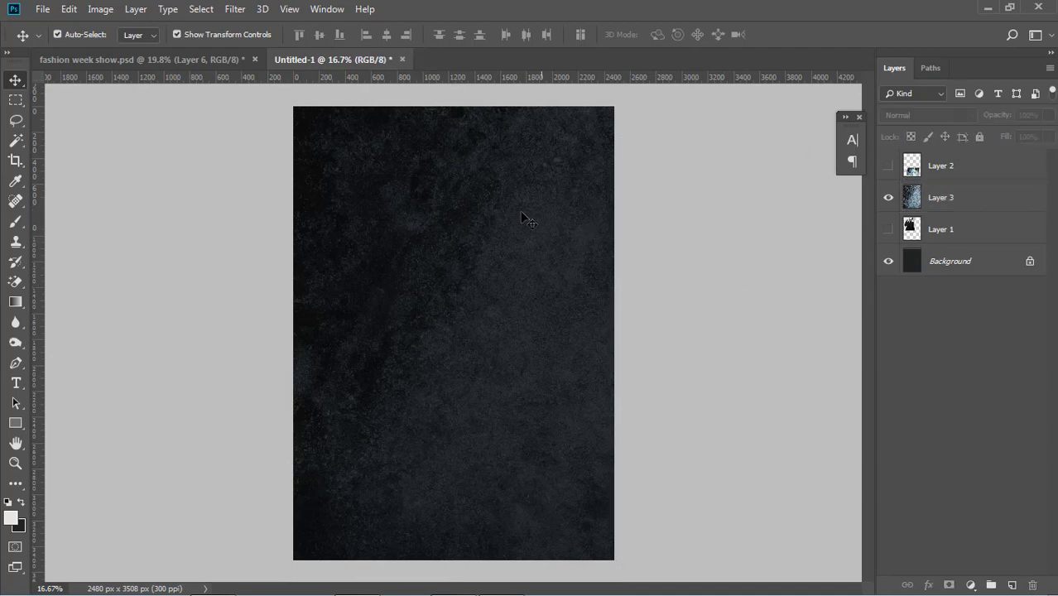
left_click(526, 219)
left_click(704, 288)
left_click(467, 264)
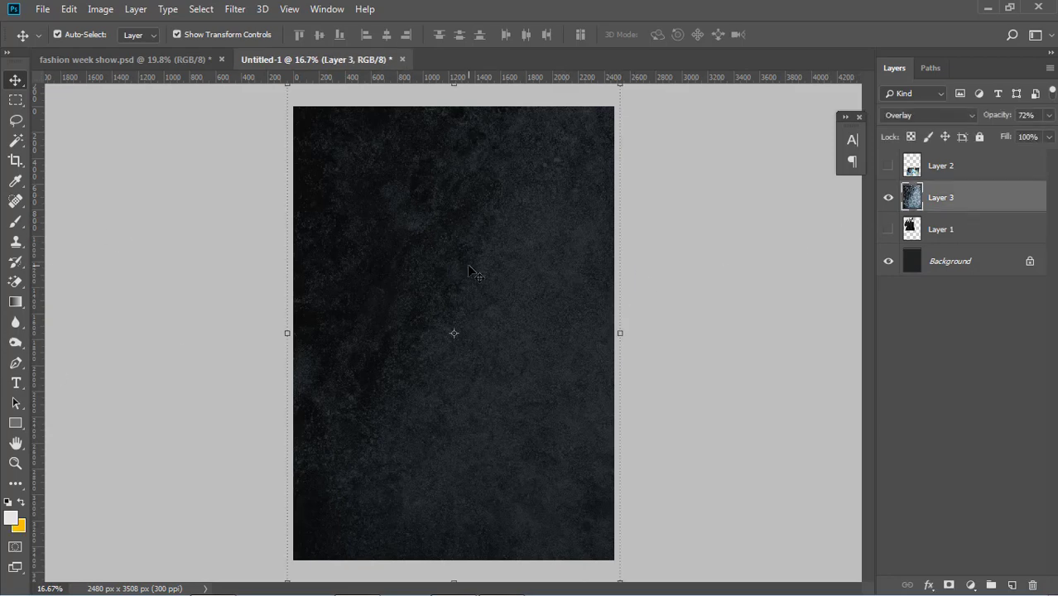
left_click(743, 341)
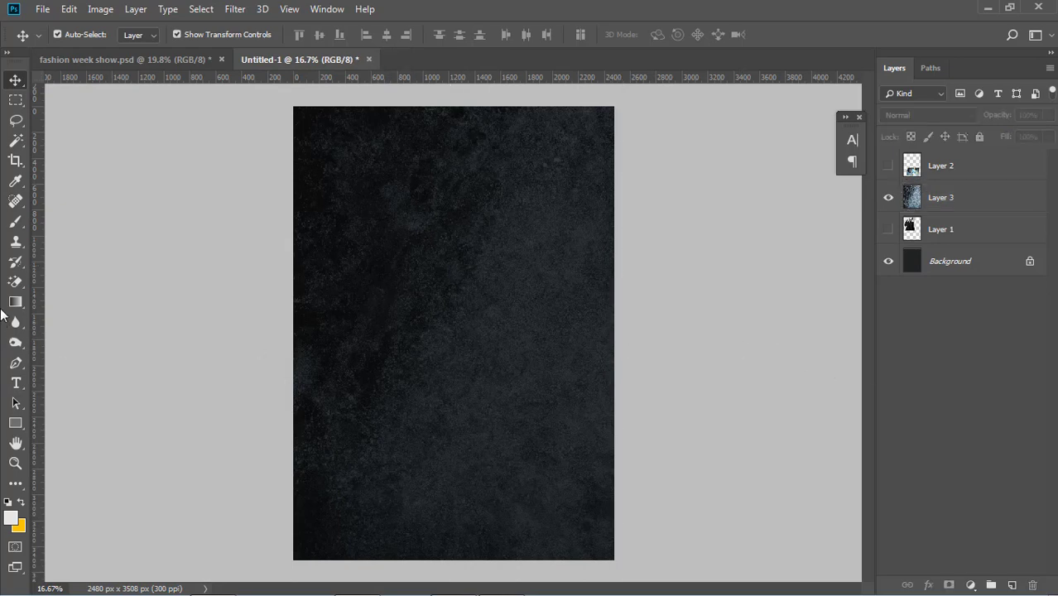
- Draw a tall white rectangle about 1295 × 2166 px near the left side of the poster with the Rectangle tool
left_click(16, 424)
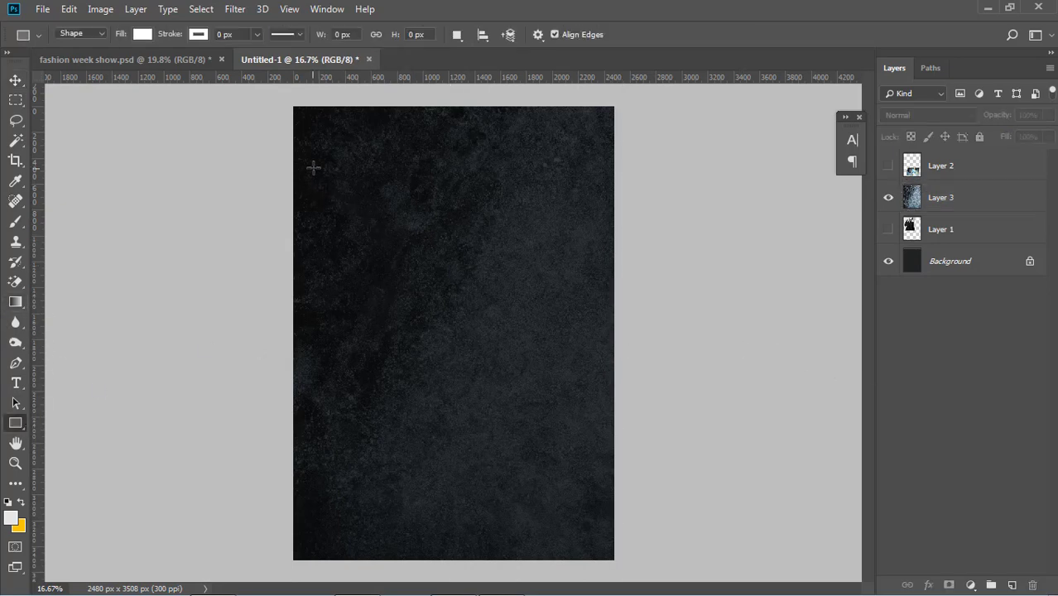
left_click_drag(307, 170, 476, 450)
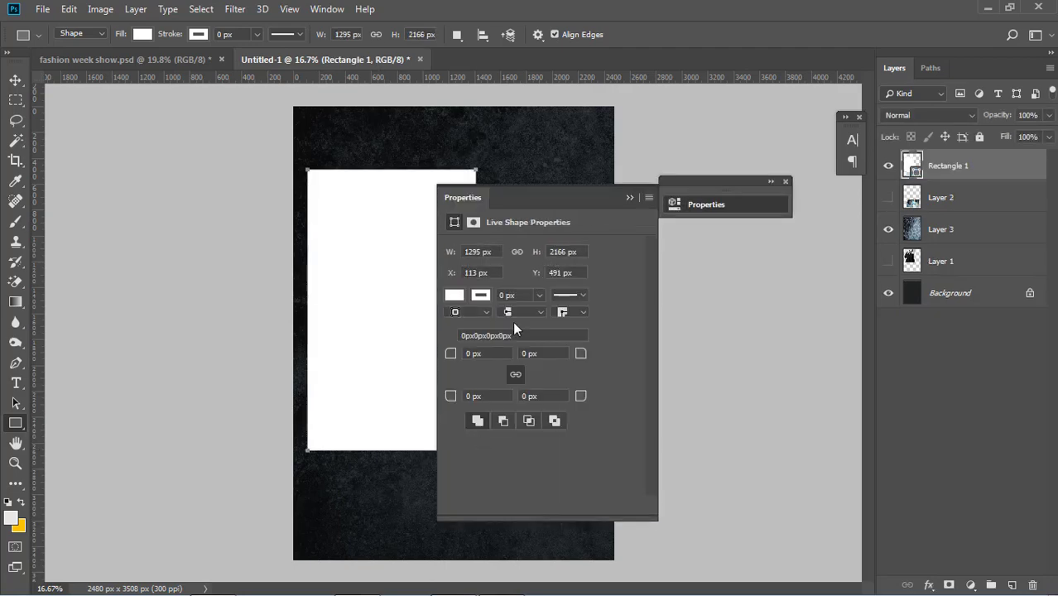
left_click(630, 197)
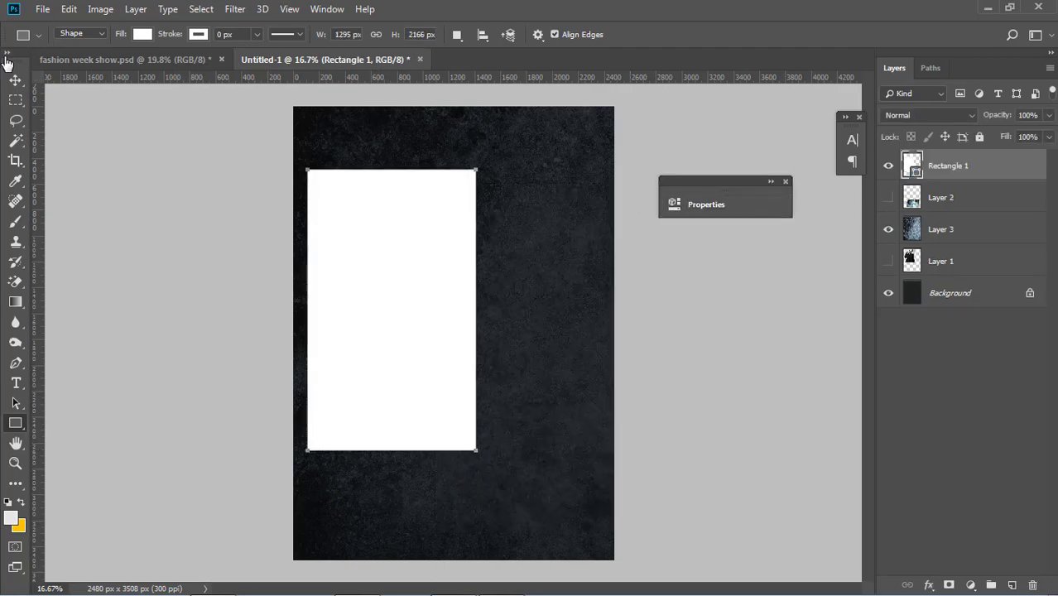
left_click(15, 81)
left_click(166, 216)
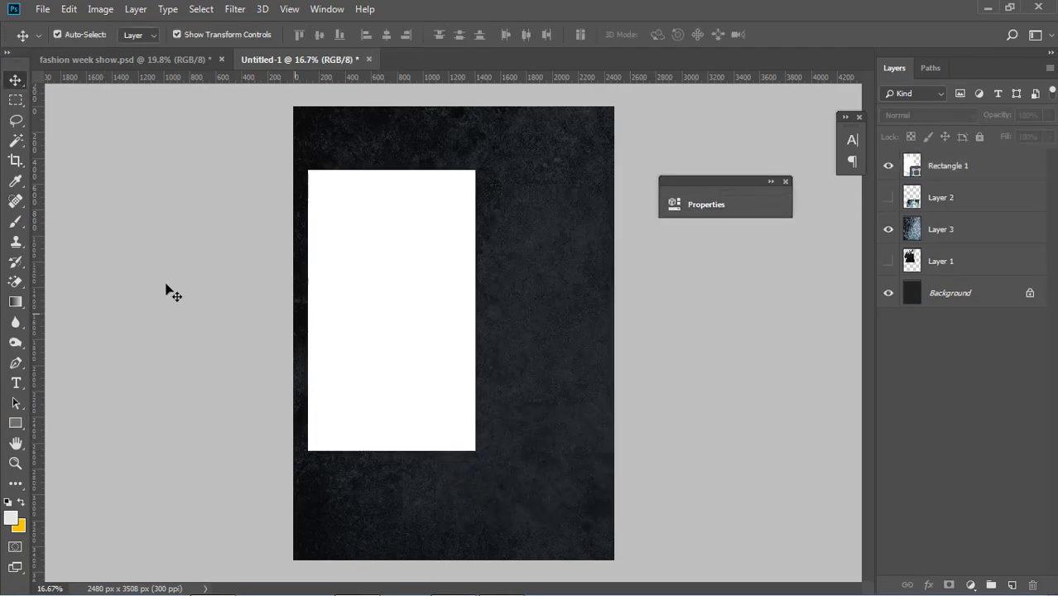
- Draw a second white rectangle about 1385 × 967 px overlapping the tall one's lower right corner
left_click(18, 424)
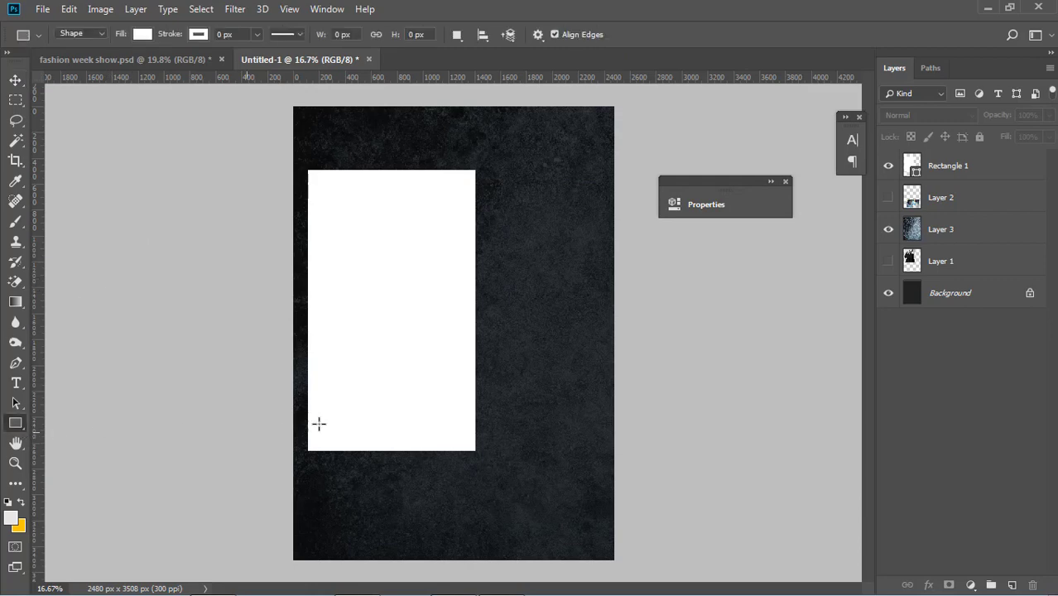
left_click_drag(424, 372, 604, 498)
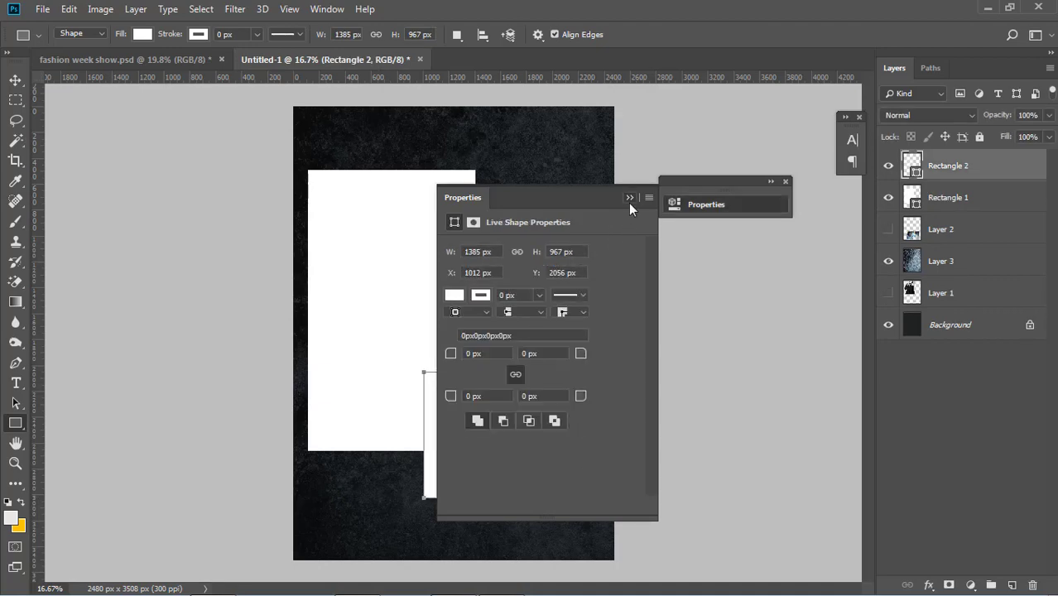
left_click(629, 201)
left_click(15, 79)
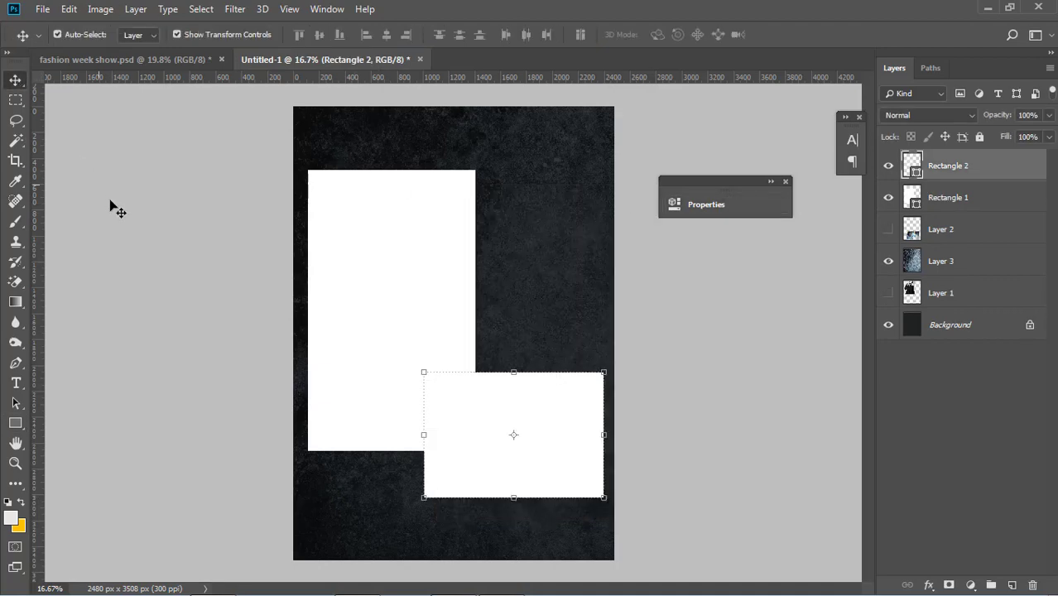
left_click(111, 205)
- Stretch the second rectangle upward to about 120% of its height, keeping its bottom edge in place
left_click(577, 429)
left_click_drag(513, 372, 518, 345)
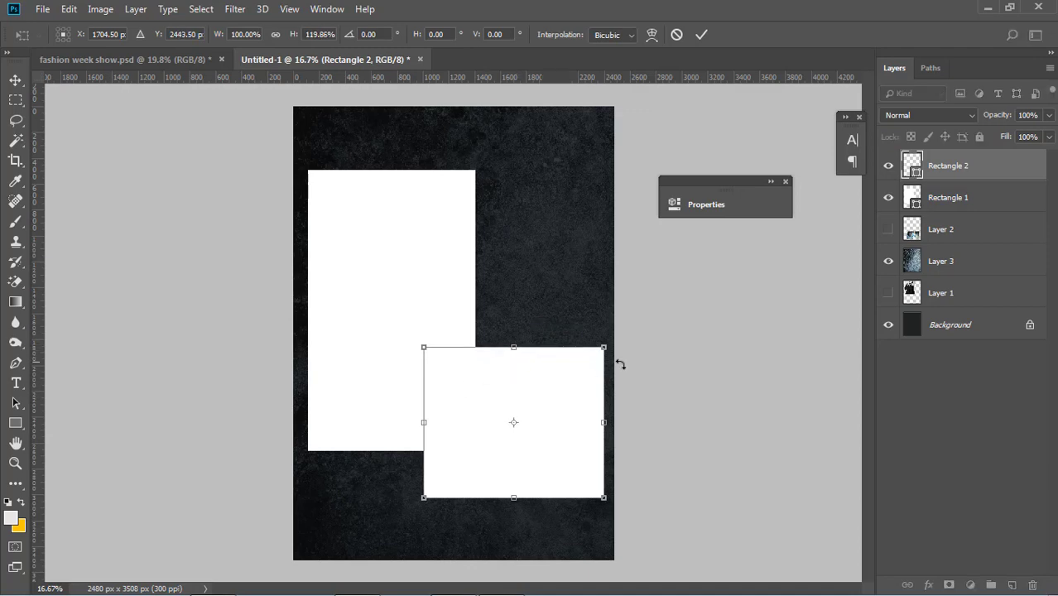
key("Return")
left_click(718, 378)
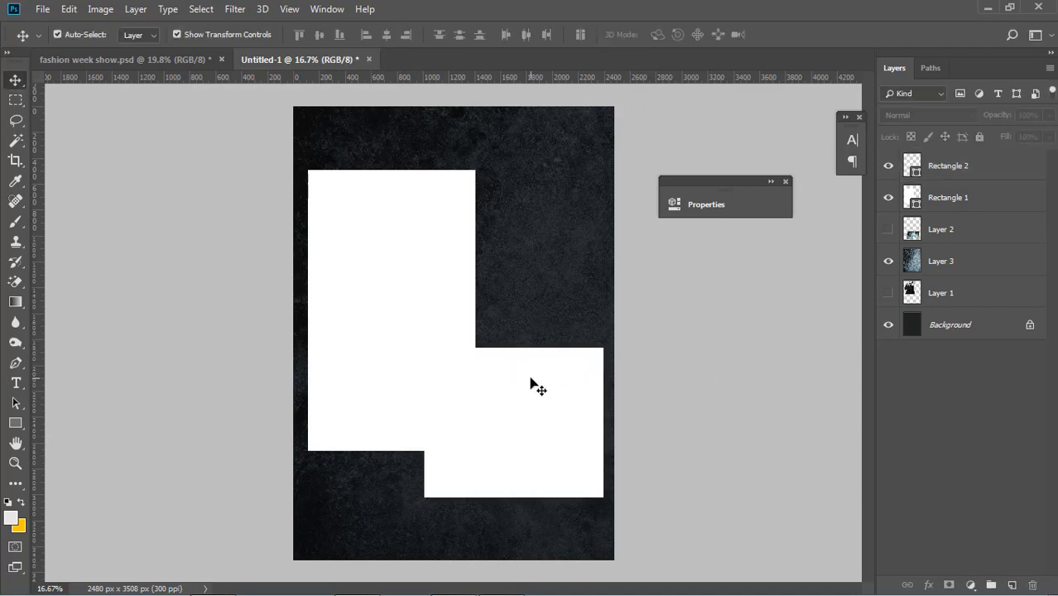
left_click(536, 385)
left_click(727, 399)
left_click(568, 400)
left_click(651, 407)
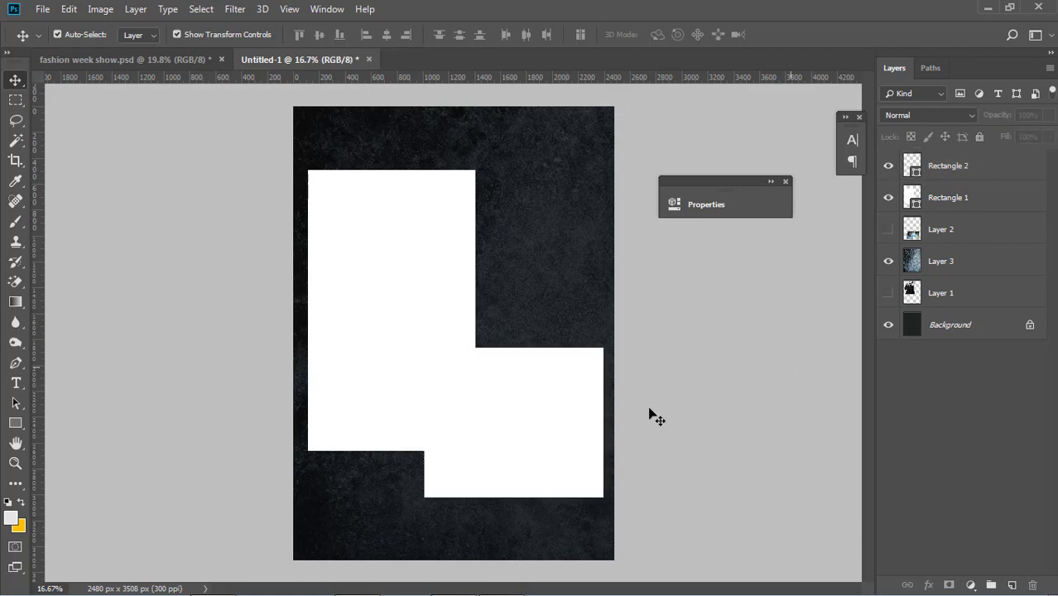
left_click(515, 443)
left_click(804, 460)
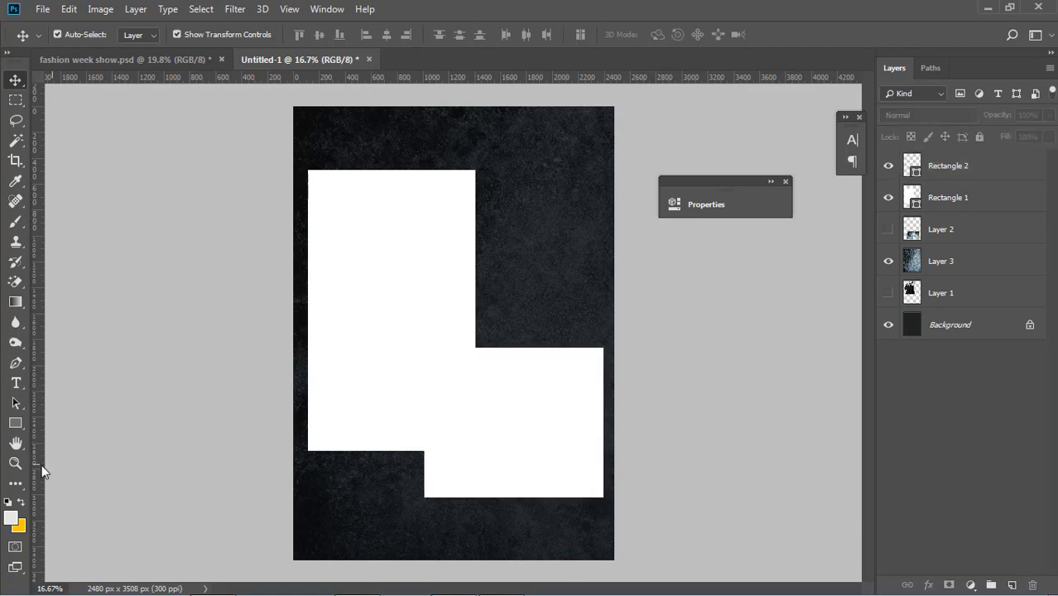
- Draw a third white rectangle about 2493 × 1158 px across the poster's bottom and place its layer just below Layer 3
left_click(16, 423)
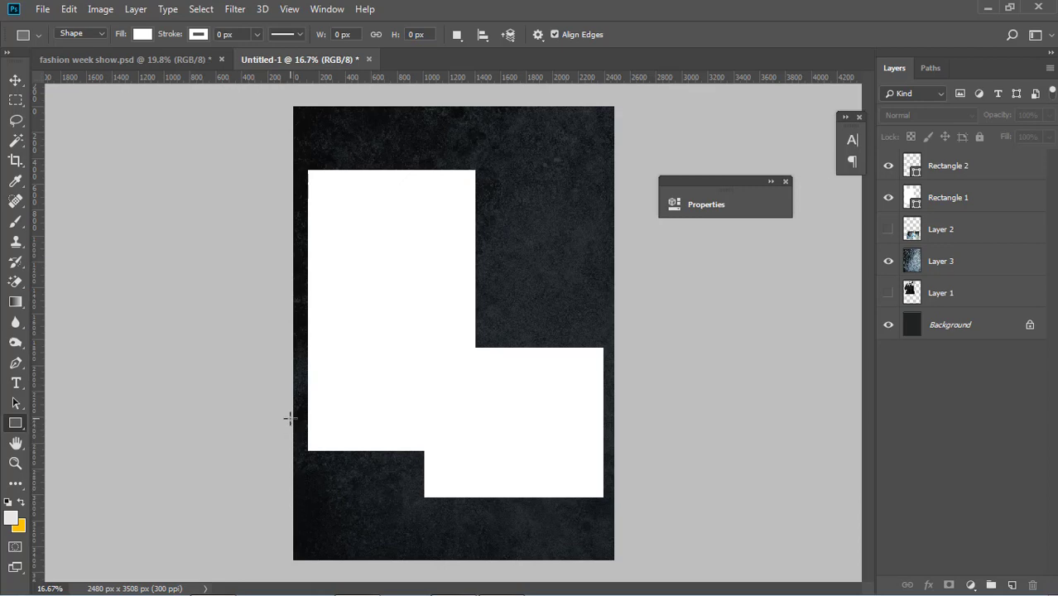
left_click_drag(290, 410, 612, 560)
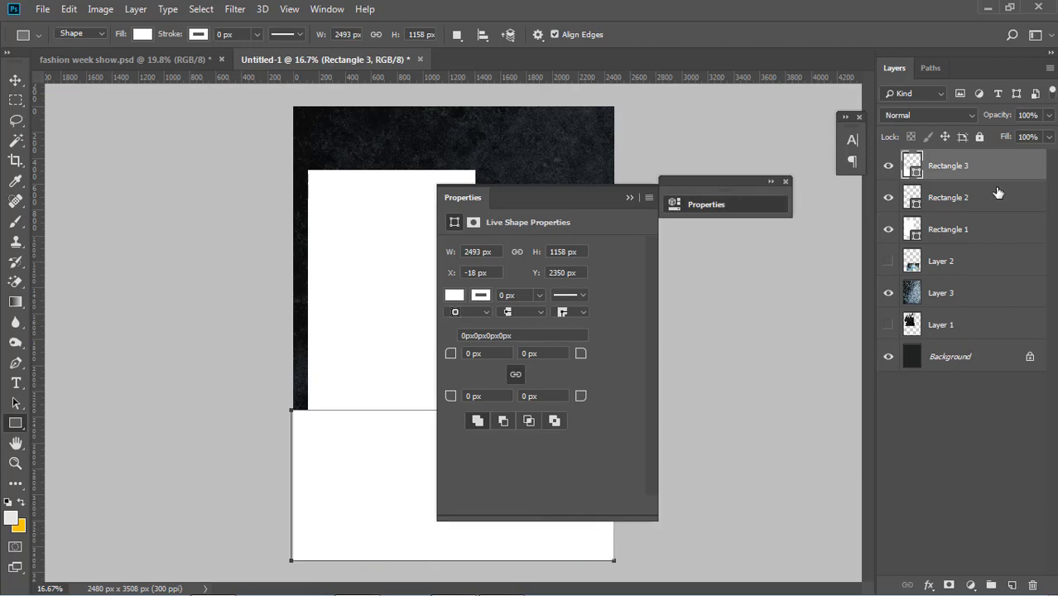
left_click_drag(987, 176, 1005, 307)
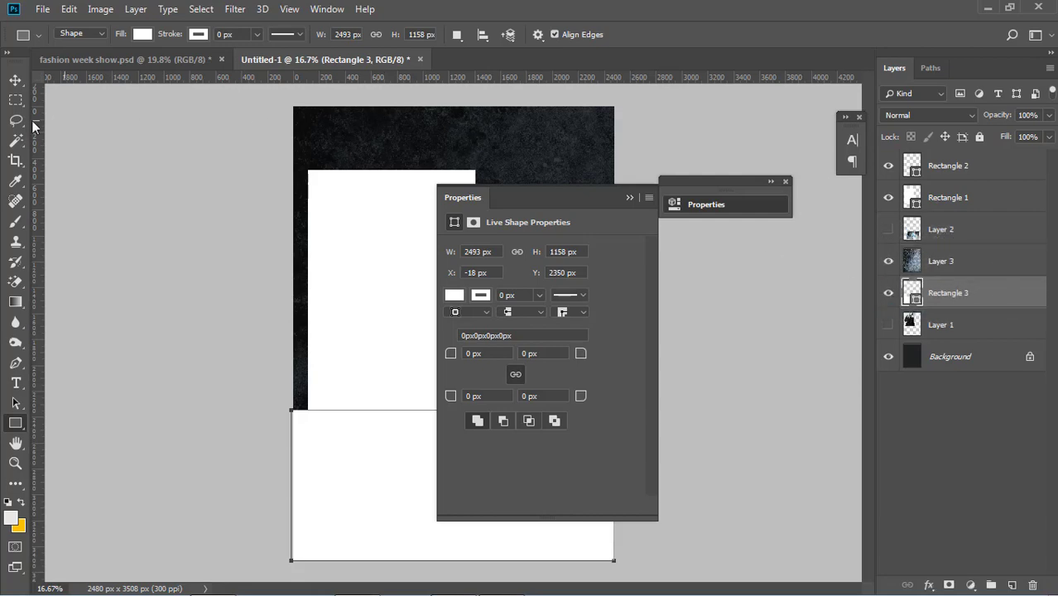
left_click(18, 83)
left_click(109, 143)
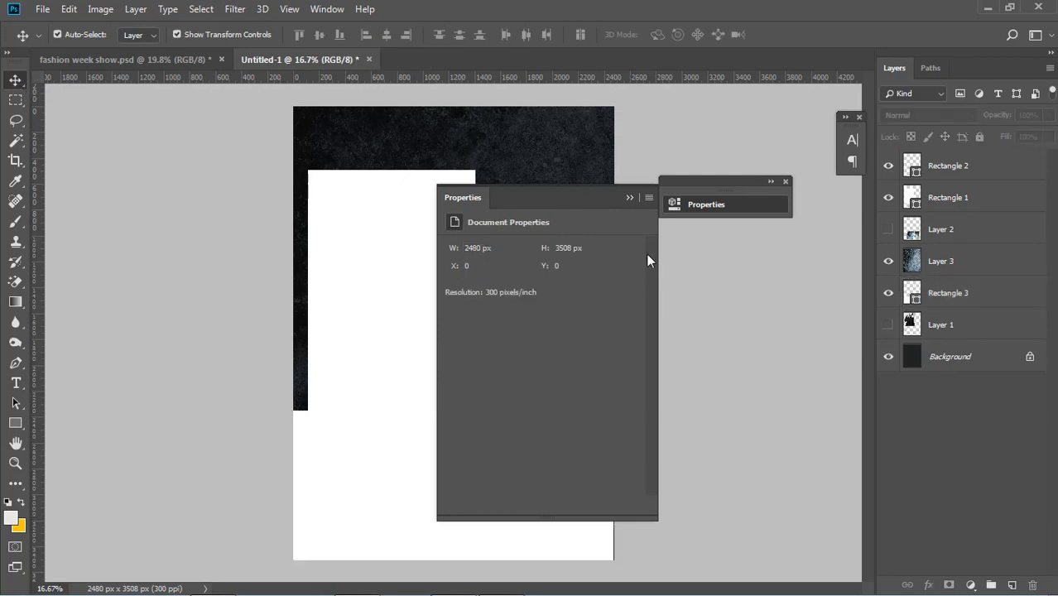
left_click(629, 198)
- Move the Rectangle 3 layer directly above the texture on Layer 3
left_click(595, 498)
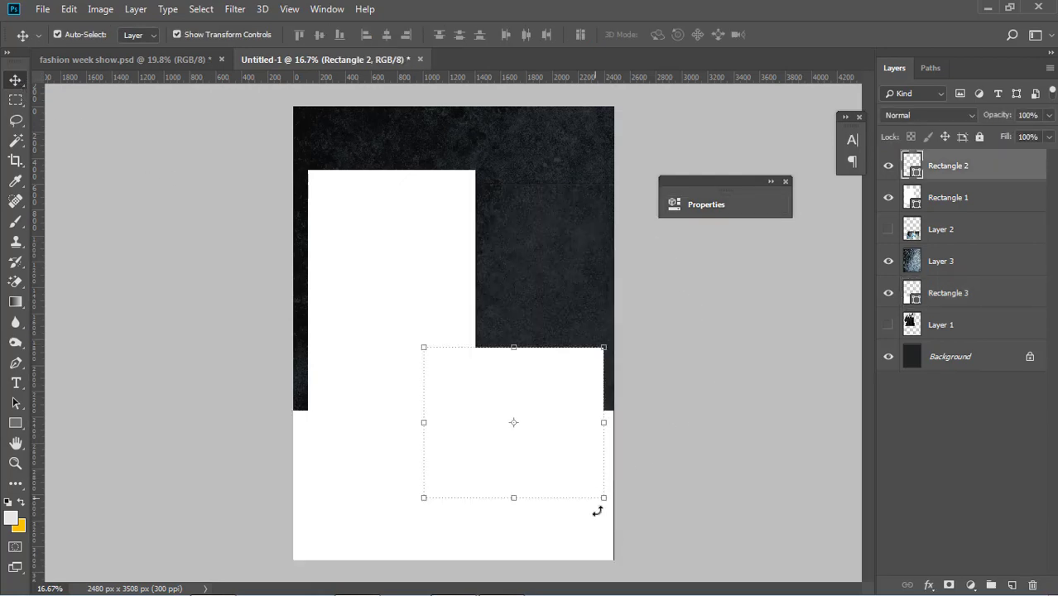
left_click(540, 551)
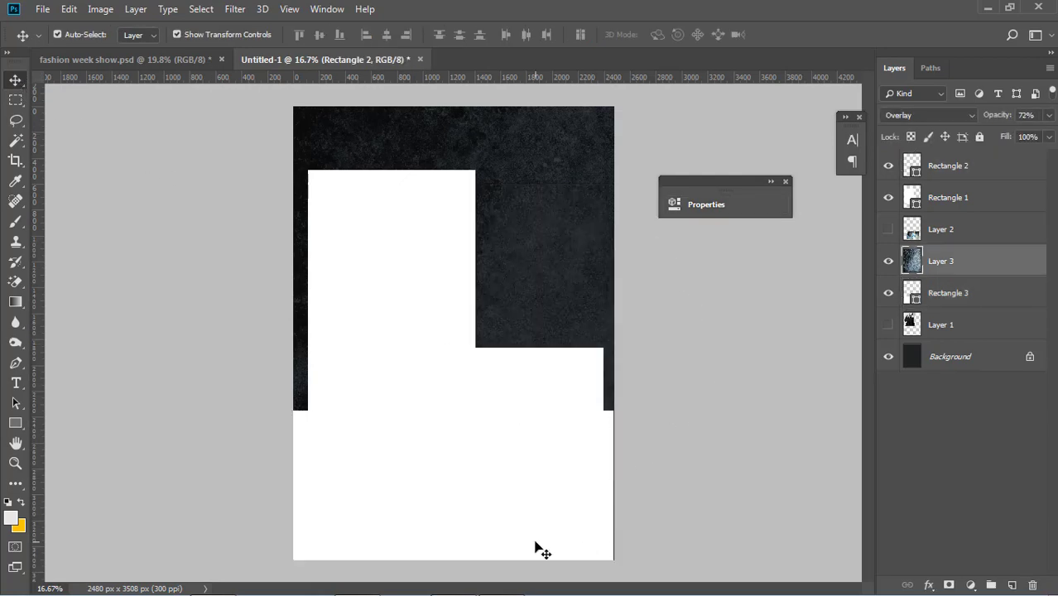
left_click(940, 294)
left_click_drag(942, 296, 941, 251)
left_click(778, 356)
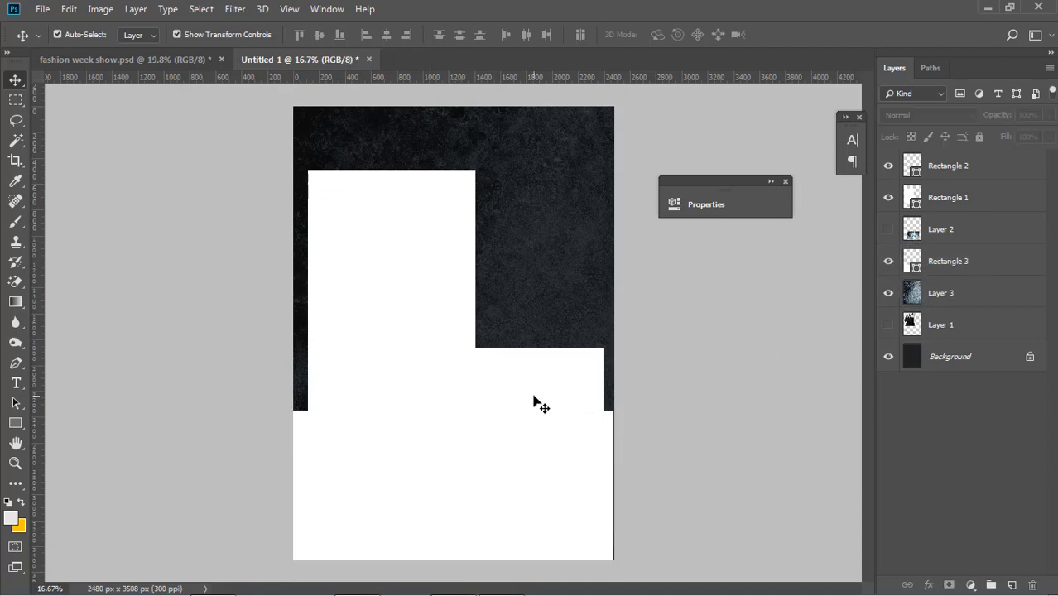
- Fill the bottom band, Rectangle 3, with light grey e6e6e6
left_click(588, 528)
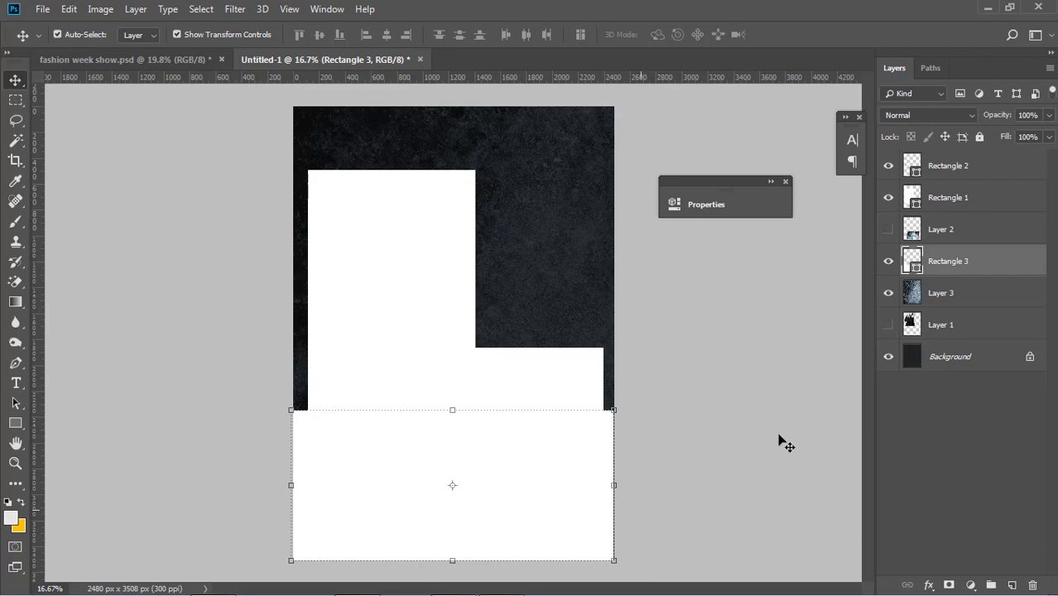
double_click(915, 260)
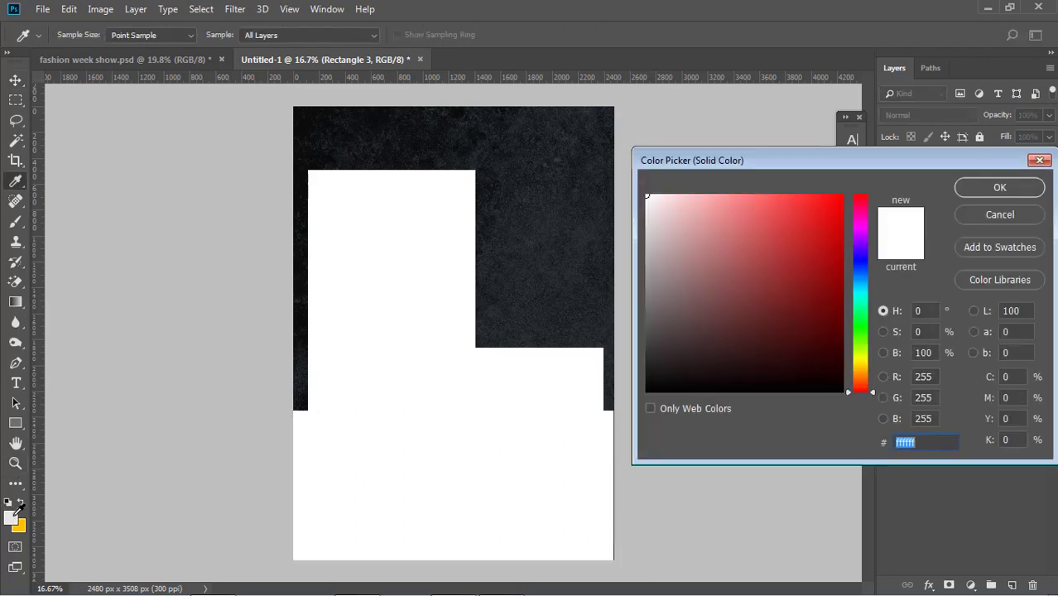
left_click(646, 213)
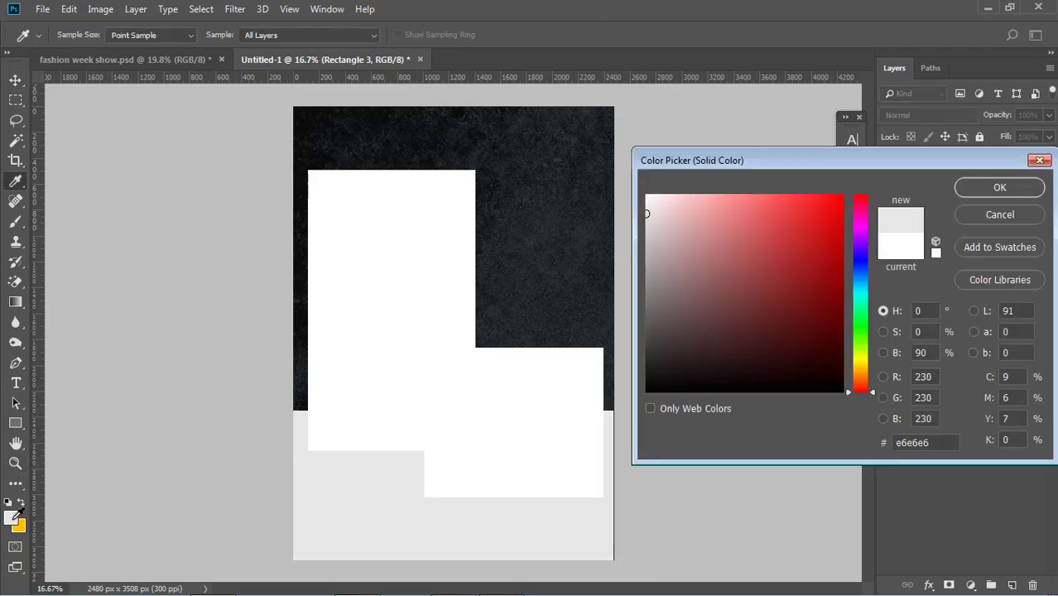
left_click(998, 189)
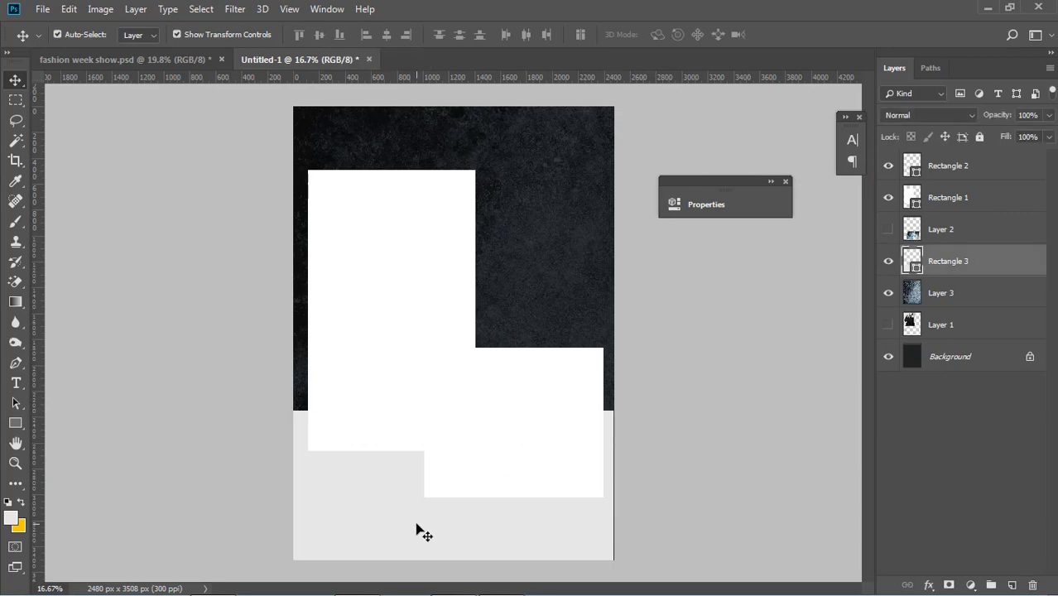
left_click(716, 416)
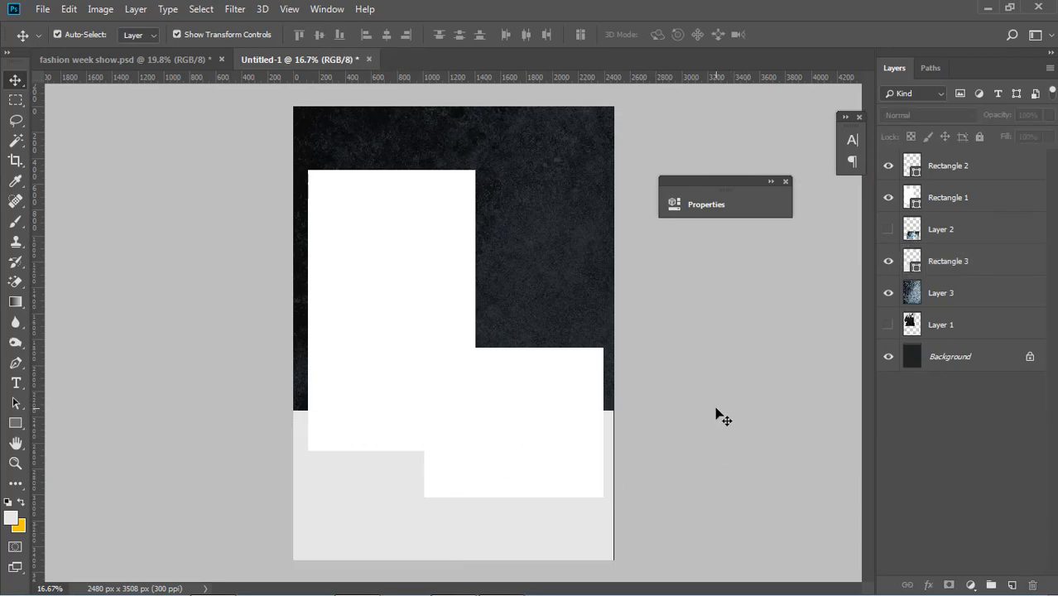
- Show the woman's photo on Layer 1, move it directly above Rectangle 1 and clip it to that rectangle
left_click(432, 202)
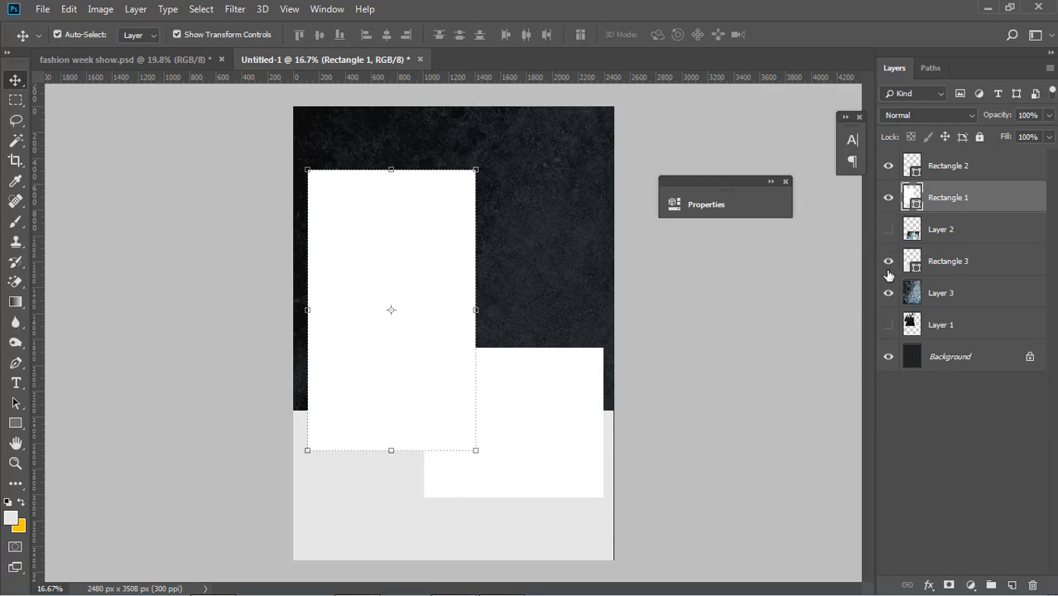
left_click(887, 325)
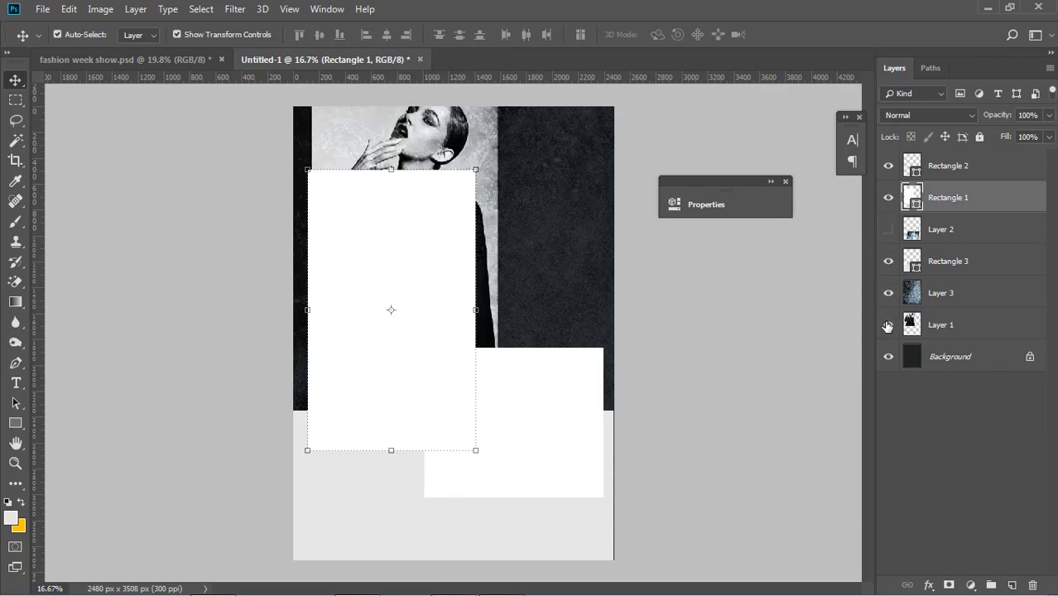
left_click_drag(952, 326, 959, 182)
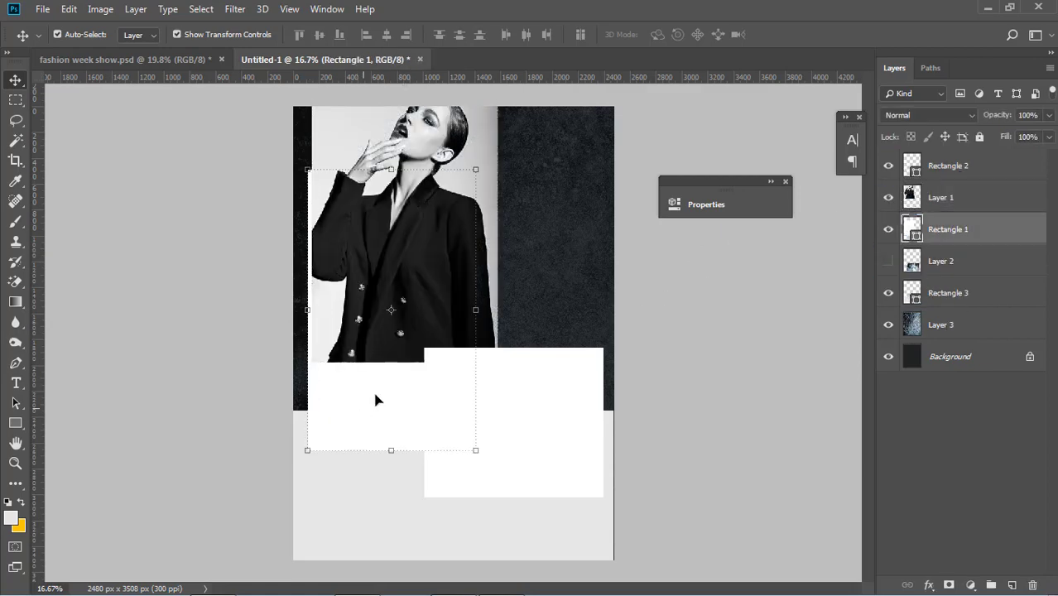
left_click(969, 200)
right_click(971, 198)
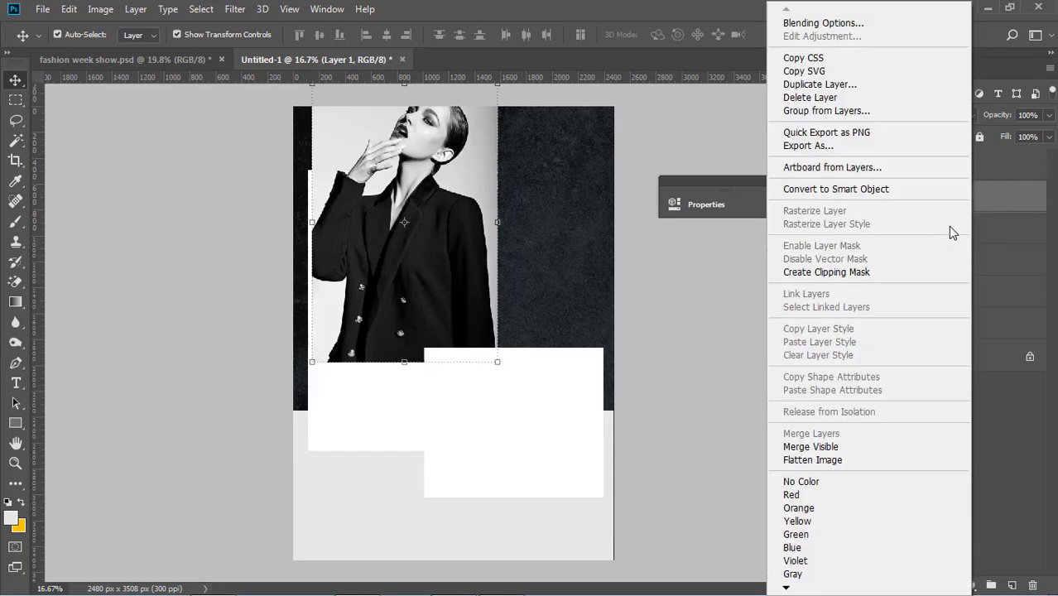
left_click(853, 272)
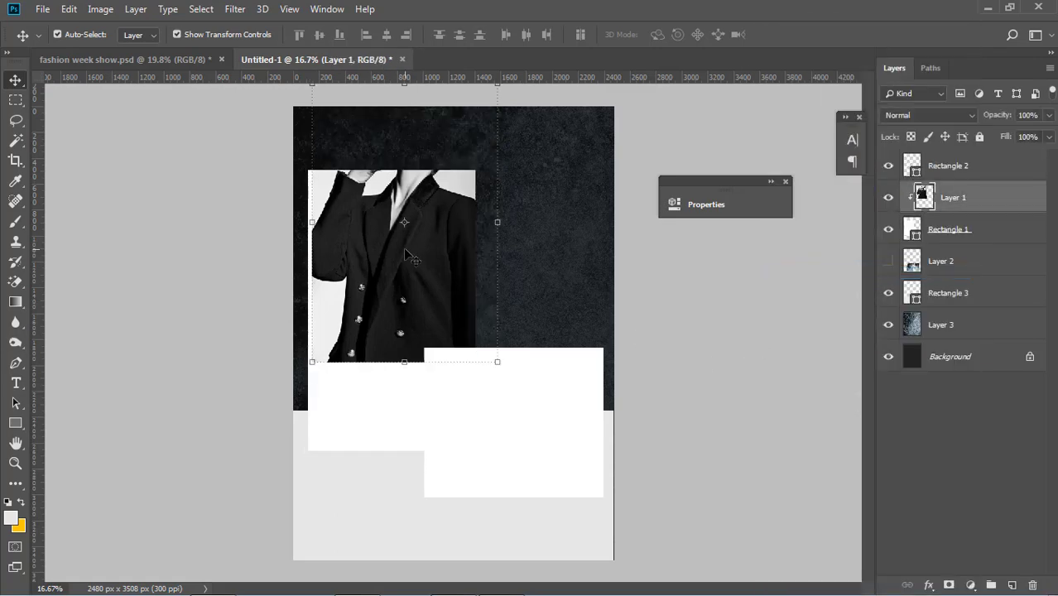
- Move the woman's photo down into the tall frame, enlarge it slightly to cover the frame and nudge it left
left_click_drag(403, 258, 390, 336)
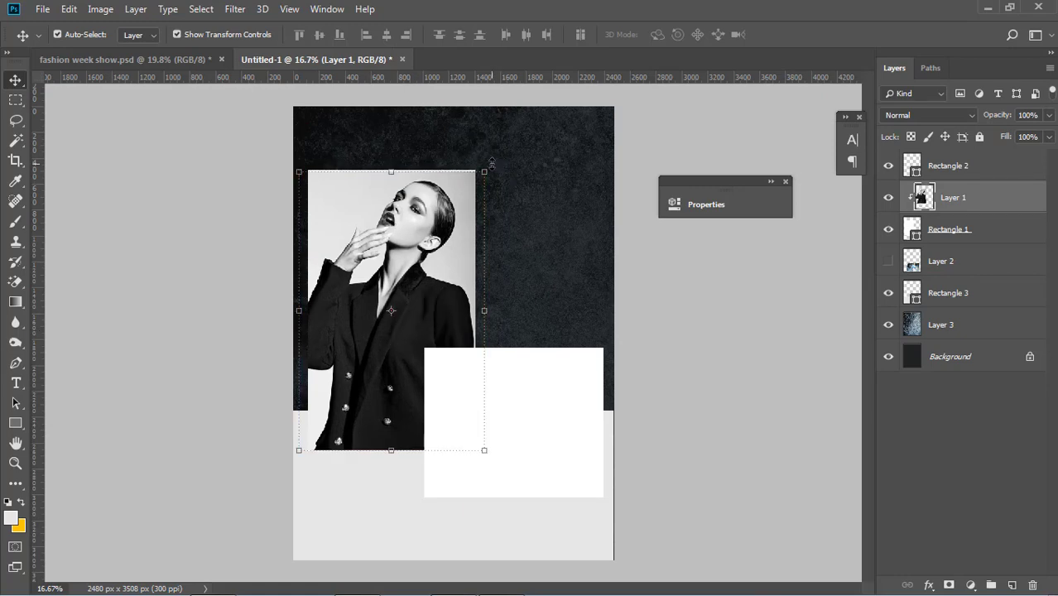
left_click_drag(485, 170, 490, 166)
key("Return")
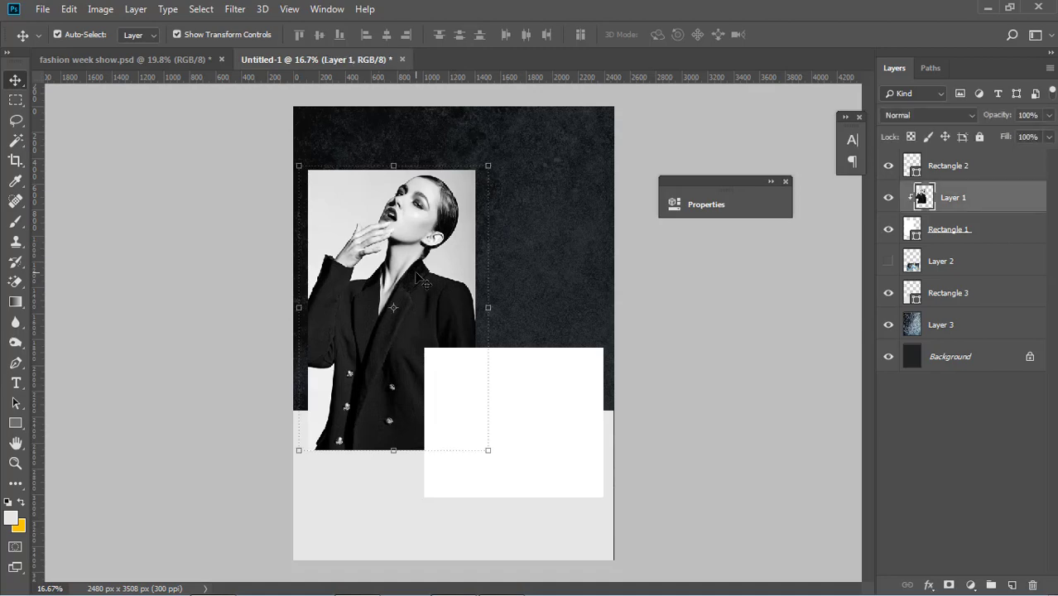
key("Left")
key("Left")
key("Left")
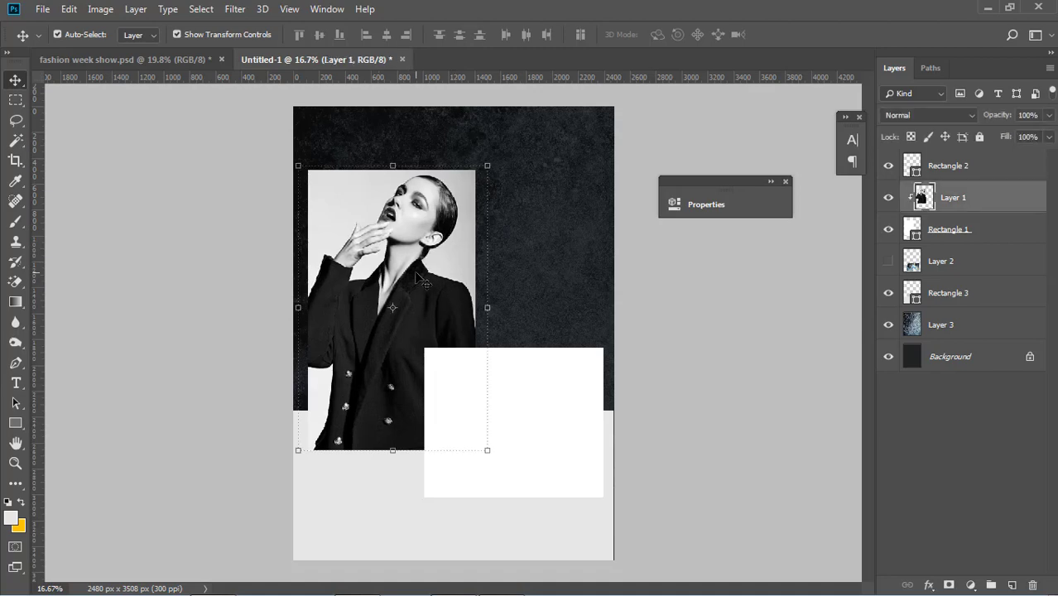
- Add a 40 px inside stroke with a yellow gradient fill to Rectangle 1
left_click(949, 233)
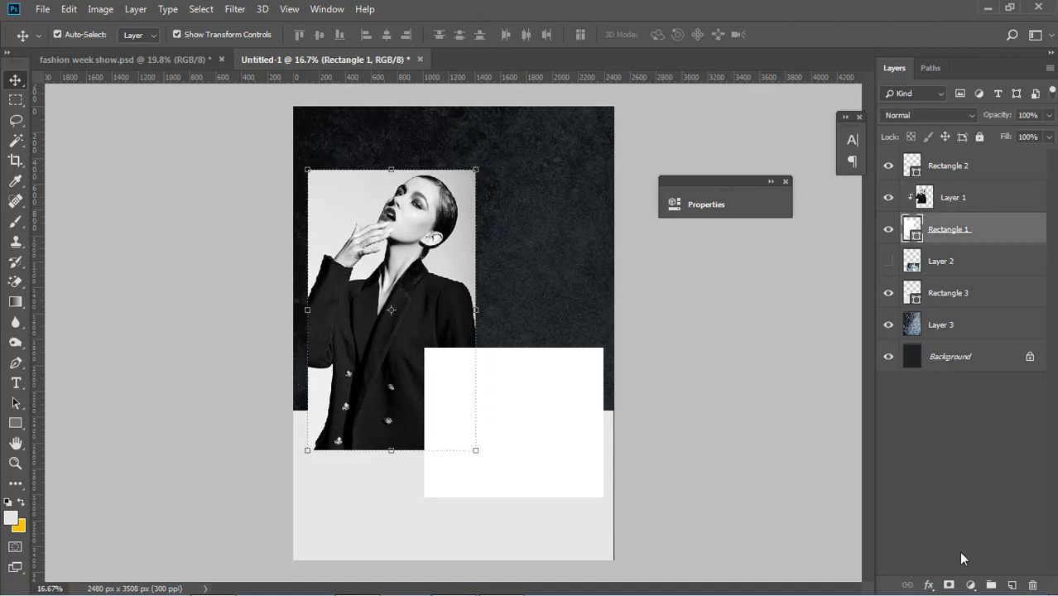
left_click(928, 583)
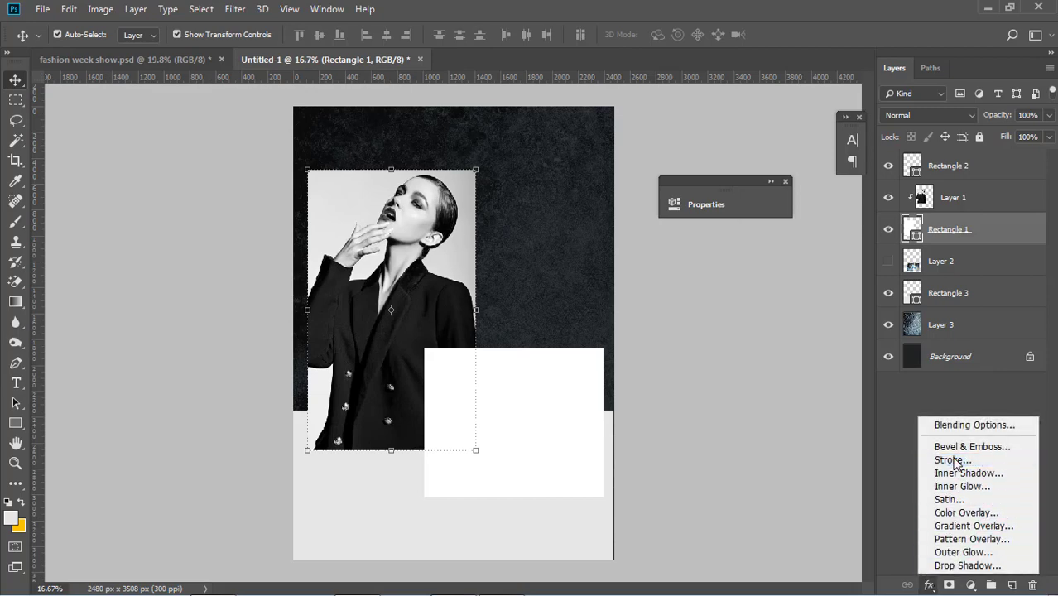
left_click(952, 460)
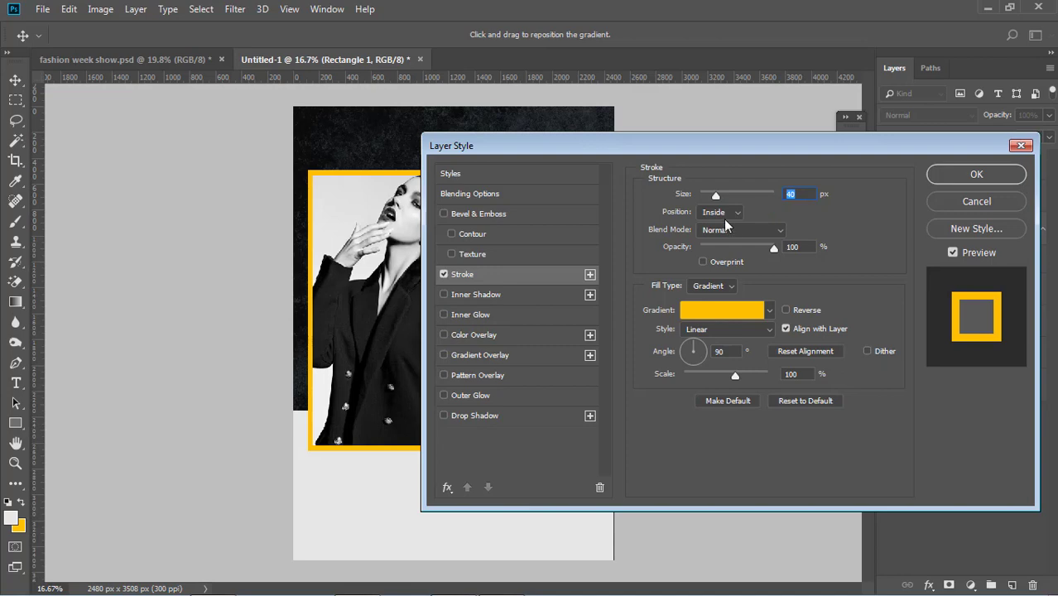
left_click(724, 213)
left_click(729, 235)
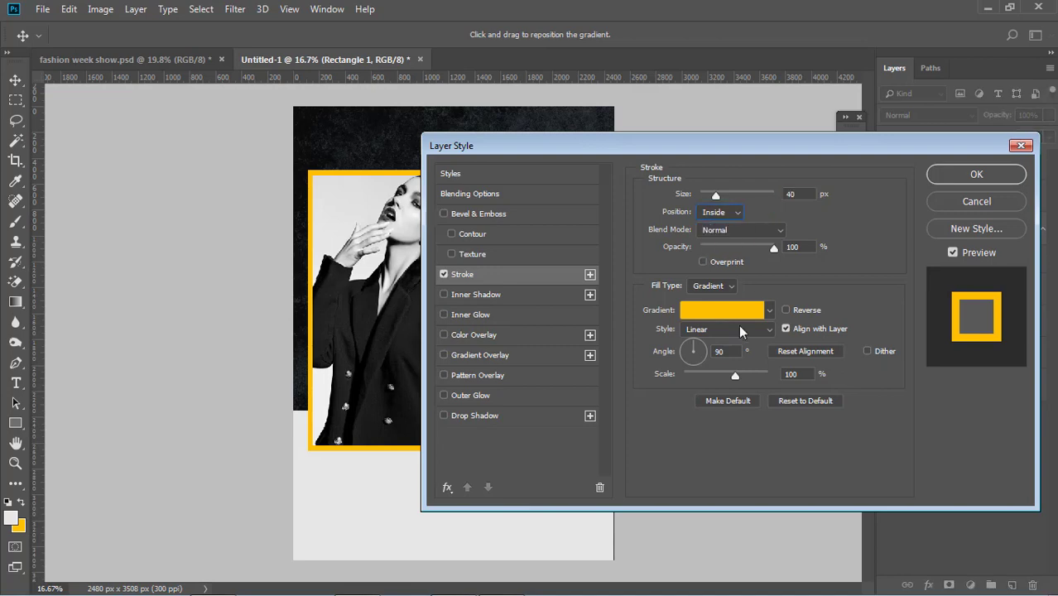
left_click(992, 176)
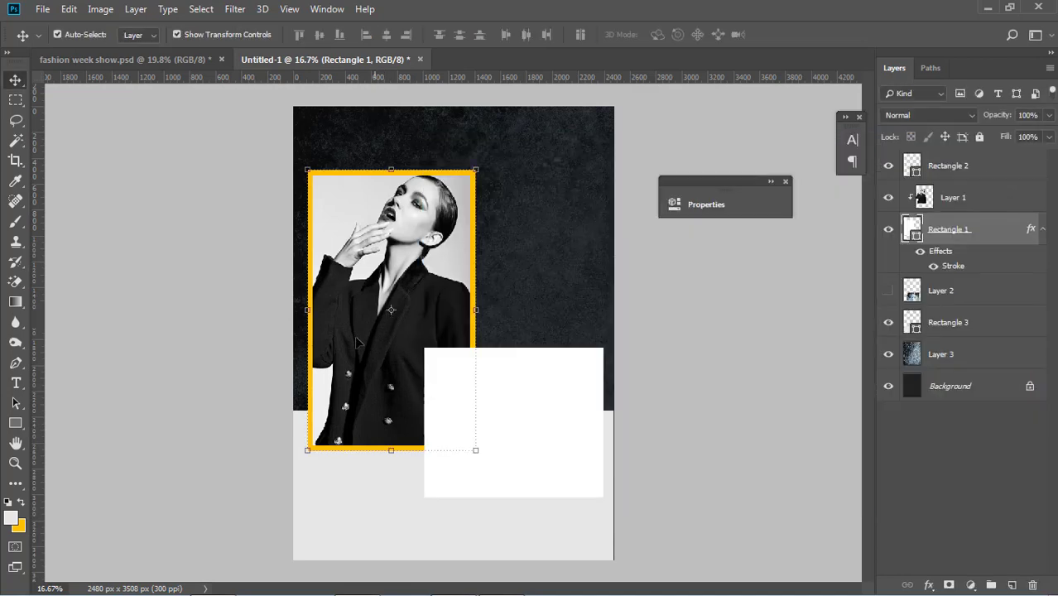
- Move the man's photo on Layer 2 above Rectangle 2, show it and clip it to that rectangle
left_click(522, 437)
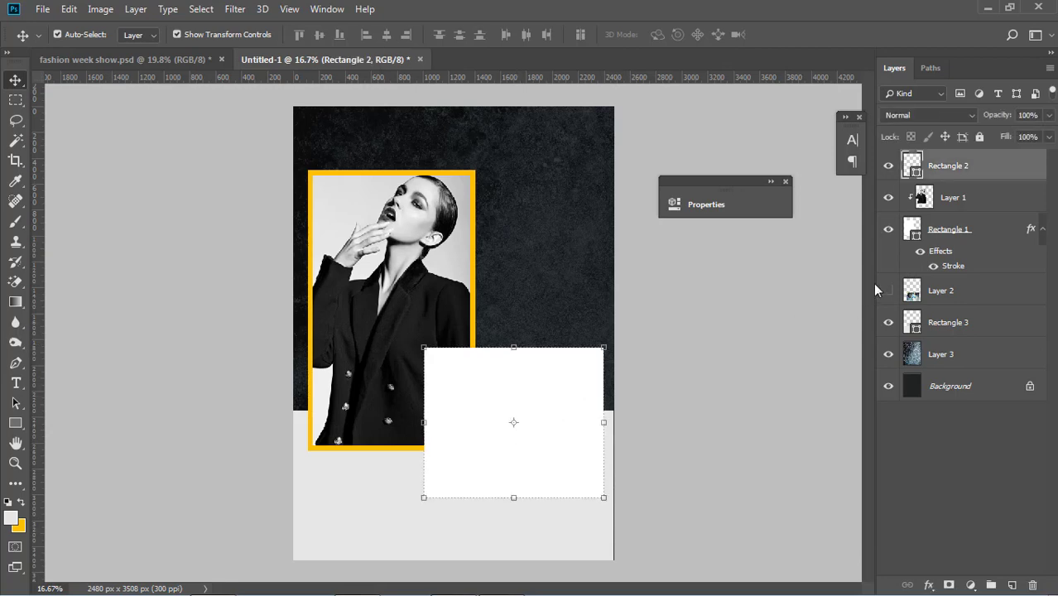
left_click_drag(950, 294, 948, 161)
left_click(888, 168)
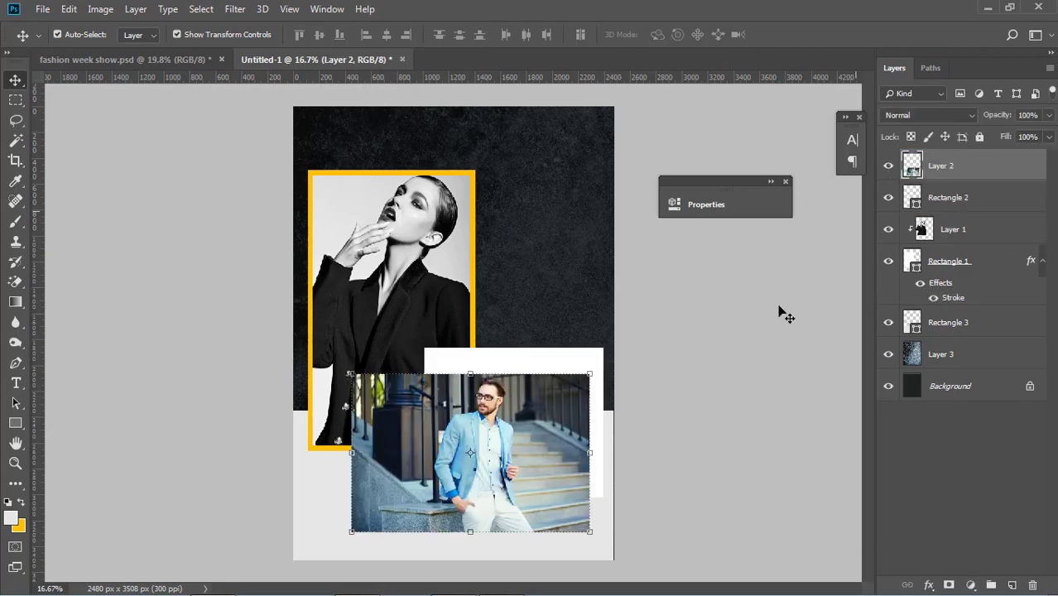
right_click(950, 167)
left_click(837, 273)
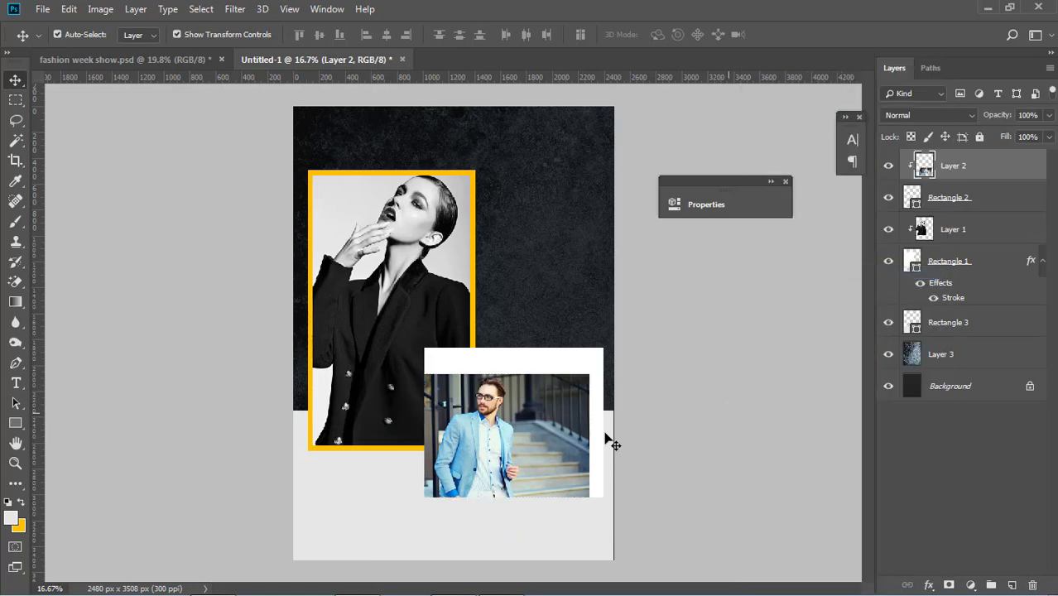
- Move the man's photo up and right so it covers the whole of Rectangle 2
left_click_drag(554, 439, 591, 411)
left_click(786, 406)
left_click(583, 414)
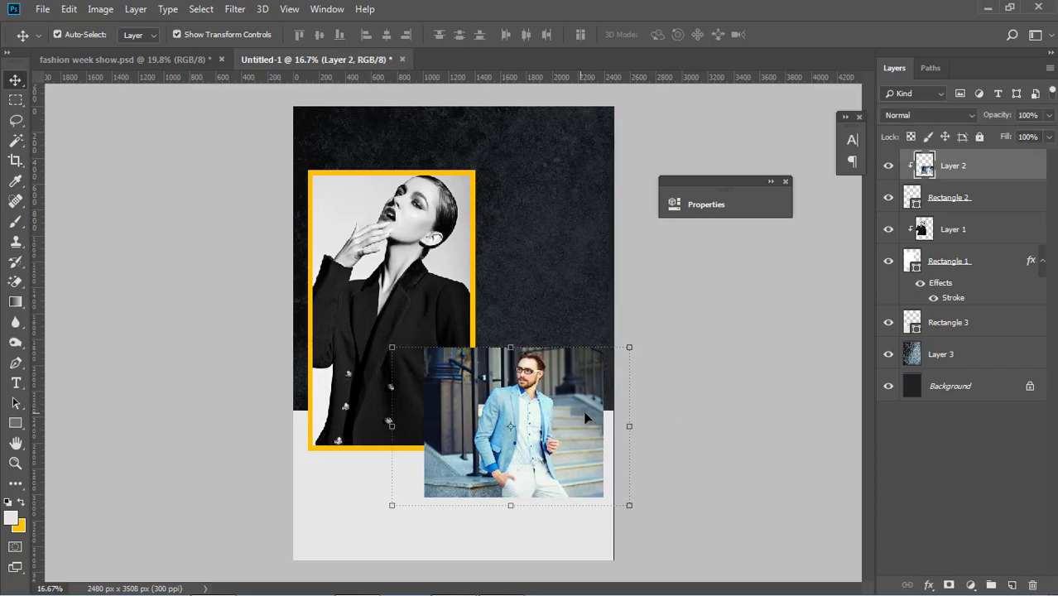
left_click(749, 389)
- Give Rectangle 2 a 40 px inside stroke with the same yellow gradient fill
left_click(959, 199)
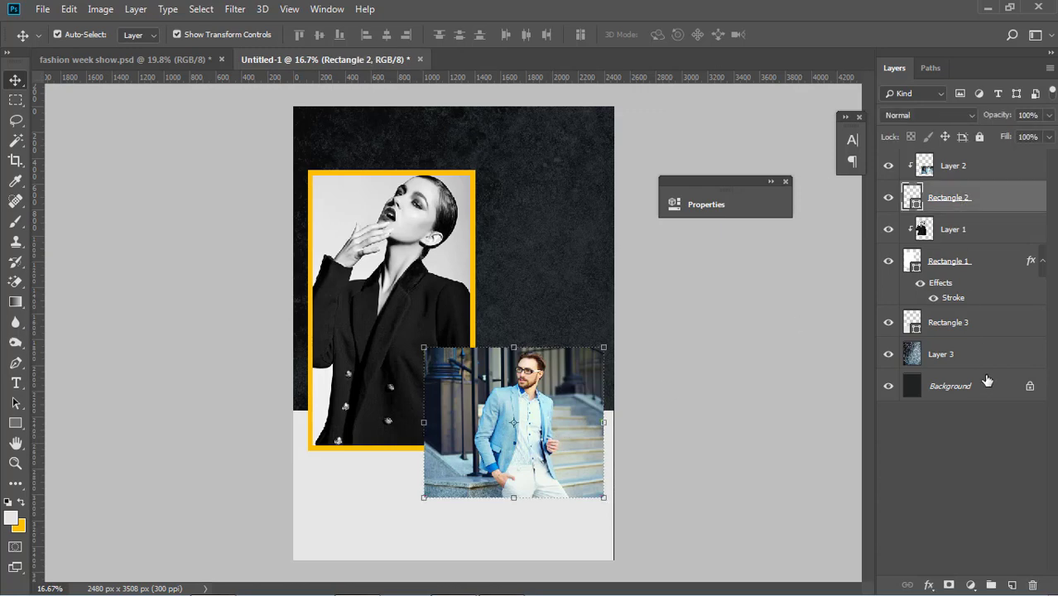
left_click(930, 585)
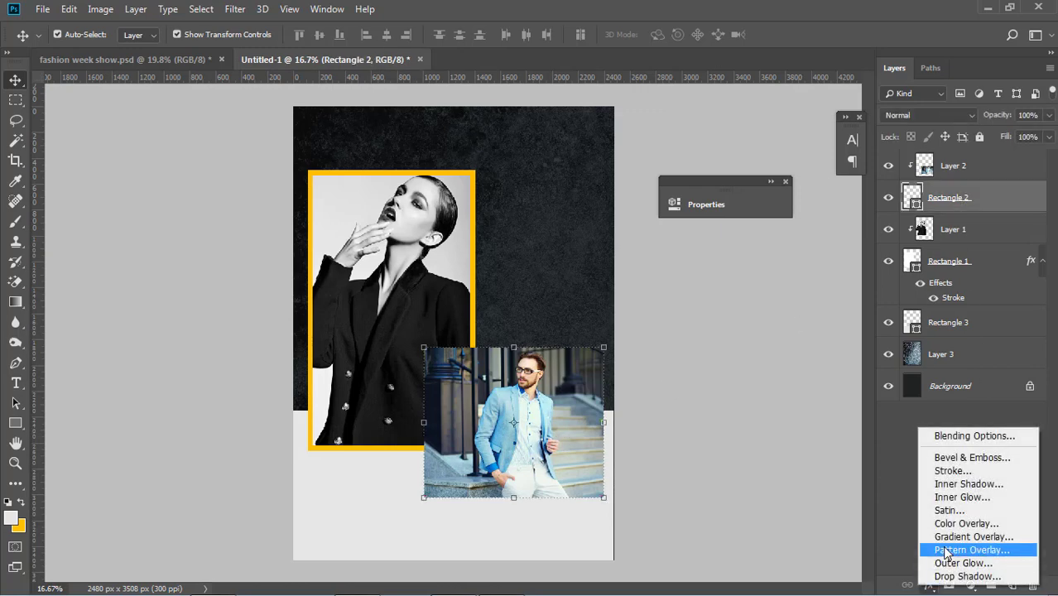
left_click(950, 472)
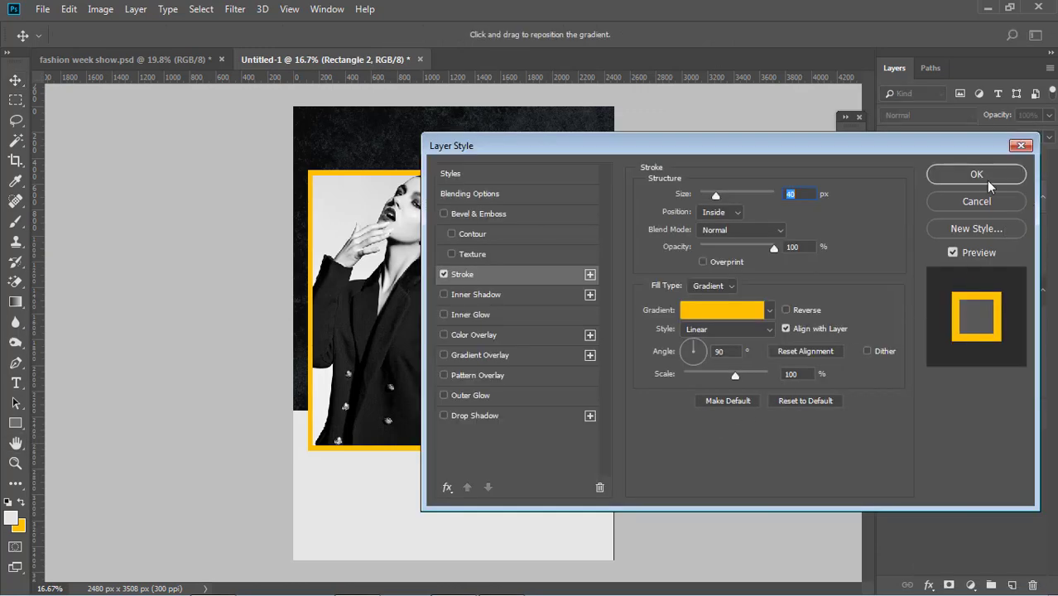
left_click(986, 176)
left_click(723, 448)
left_click(587, 393)
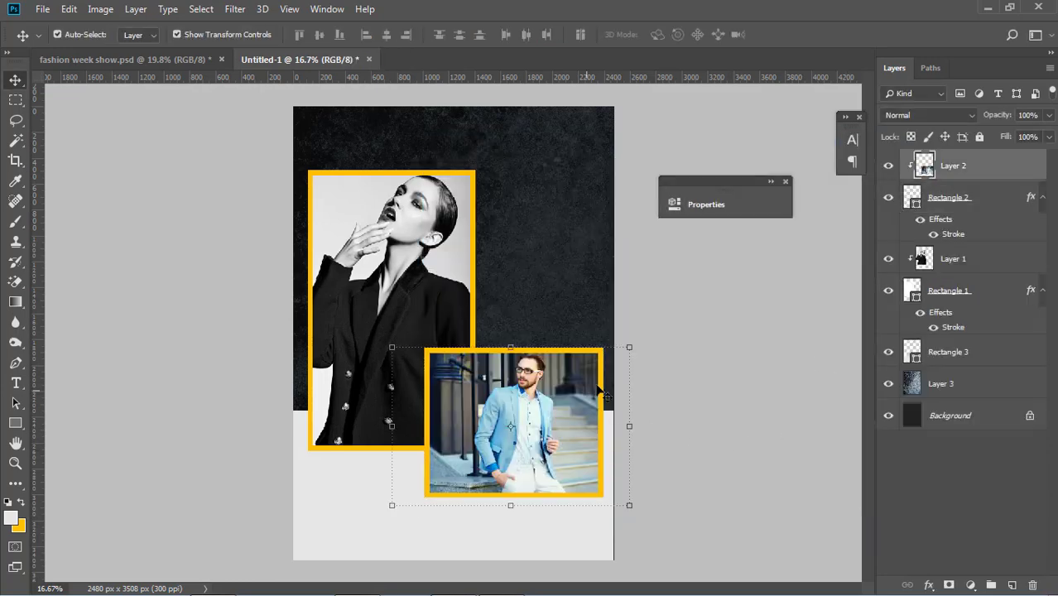
left_click(771, 324)
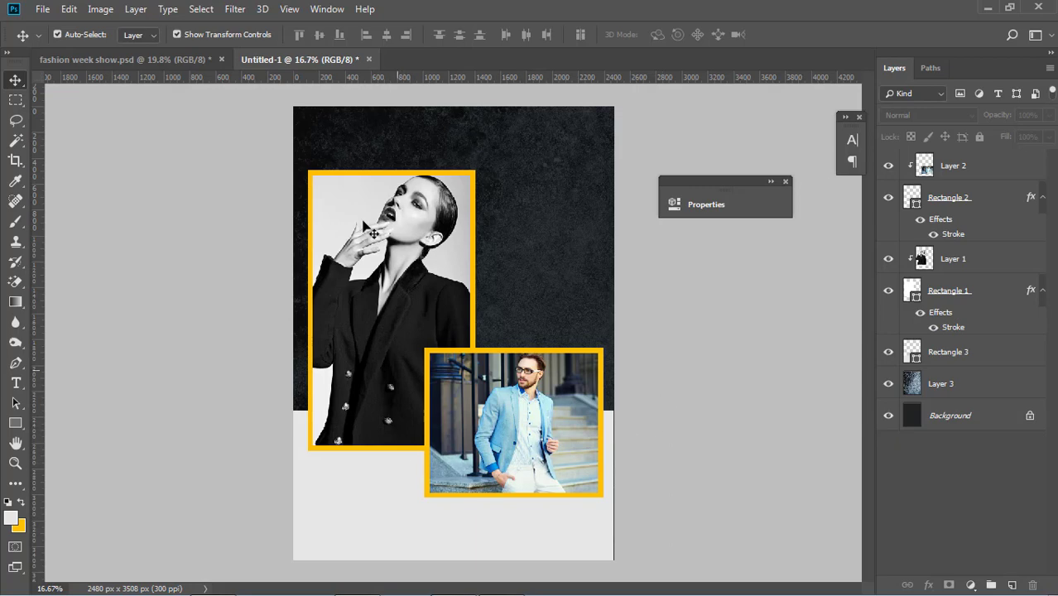
left_click(522, 155)
left_click(708, 325)
left_click(451, 255)
left_click(708, 354)
- Add the text "FASHION WEEK SHOW" in light Oswald Regular, 24.89 pt, above the tall photo frame
left_click(16, 383)
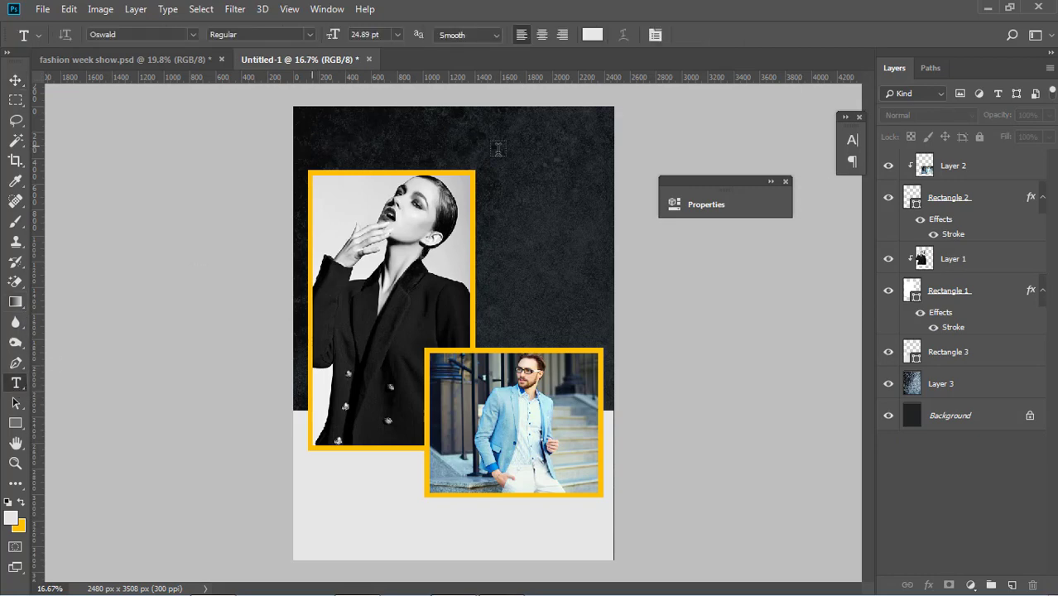
left_click(311, 145)
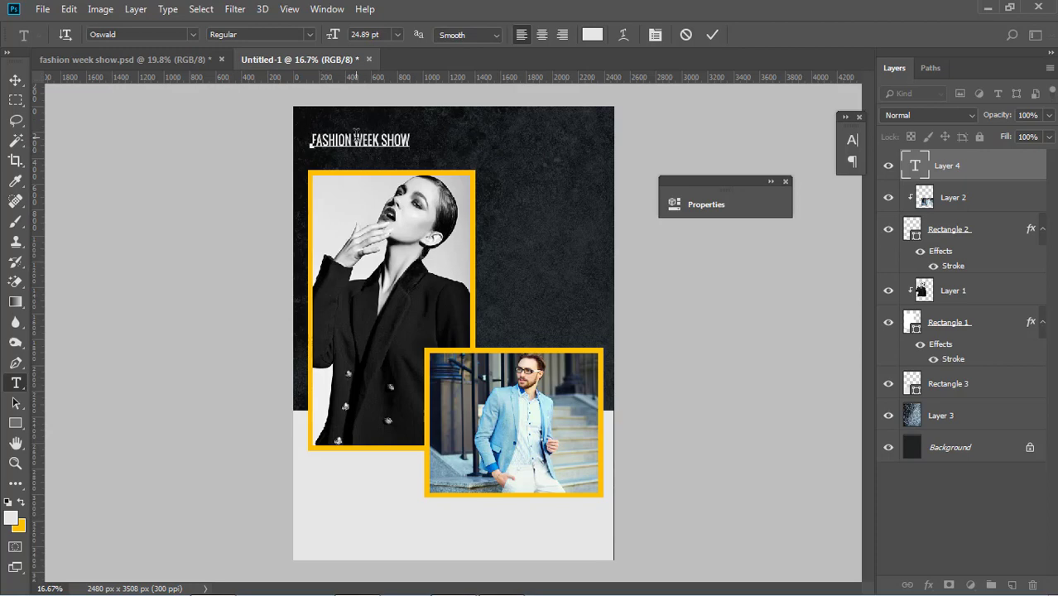
left_click(16, 79)
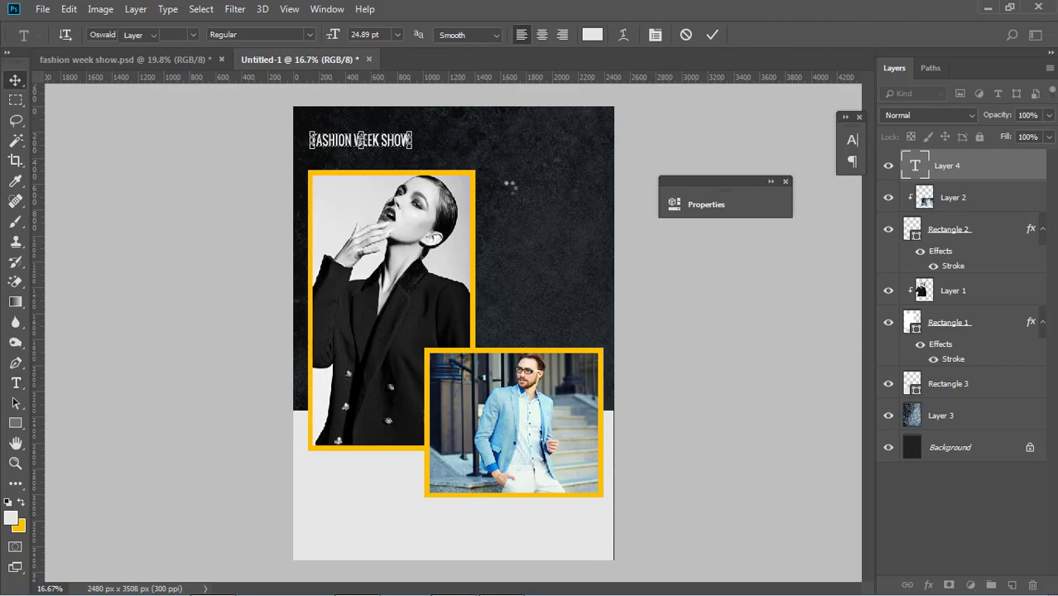
- Scale the FASHION WEEK SHOW title to about 286% and move it up, leaving a gap above the tall photo frame
left_click(407, 143)
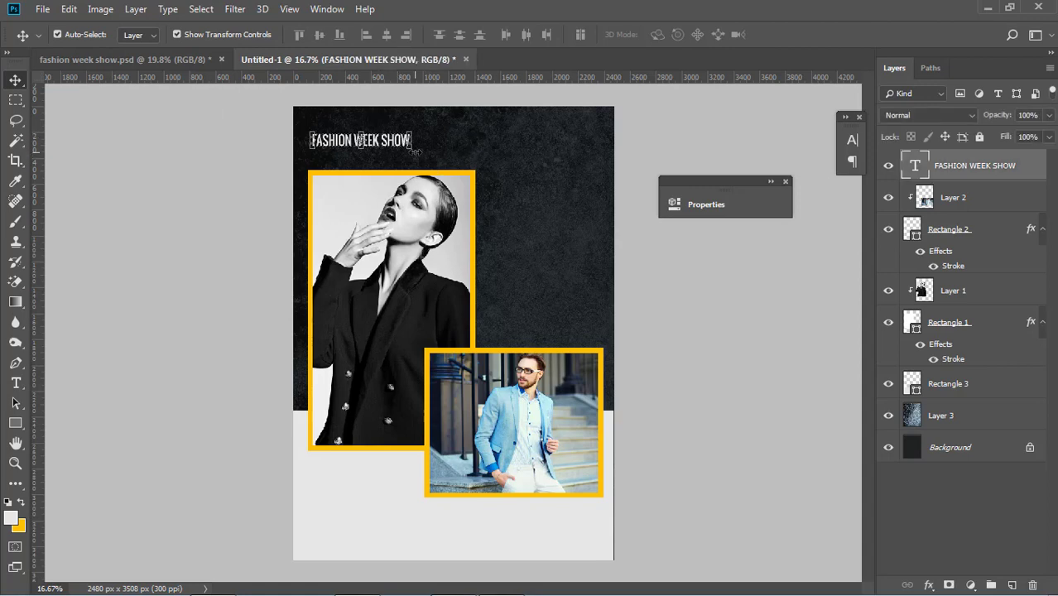
left_click_drag(418, 152, 686, 273)
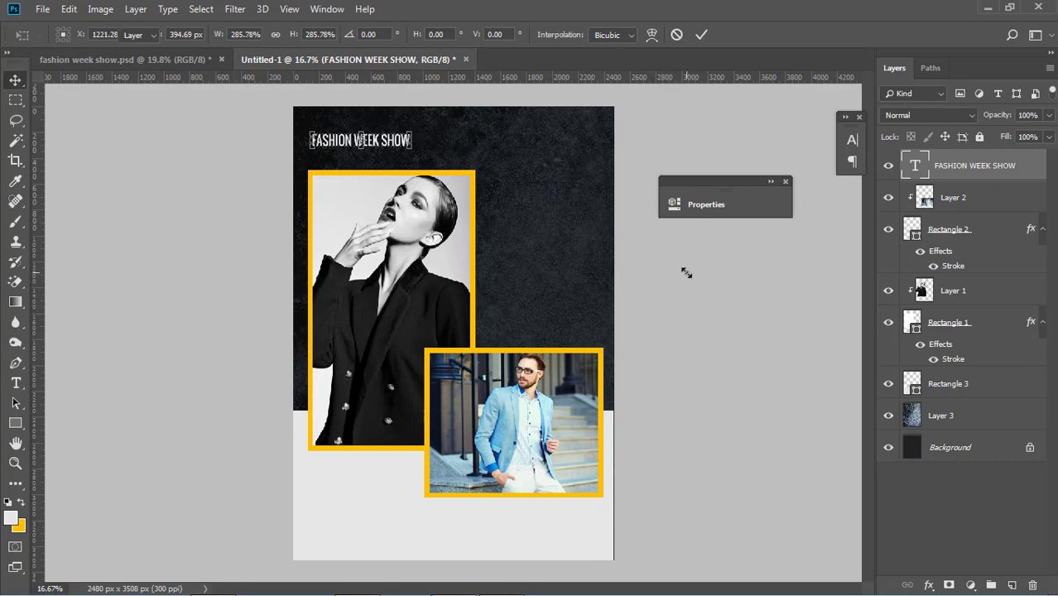
key("Return")
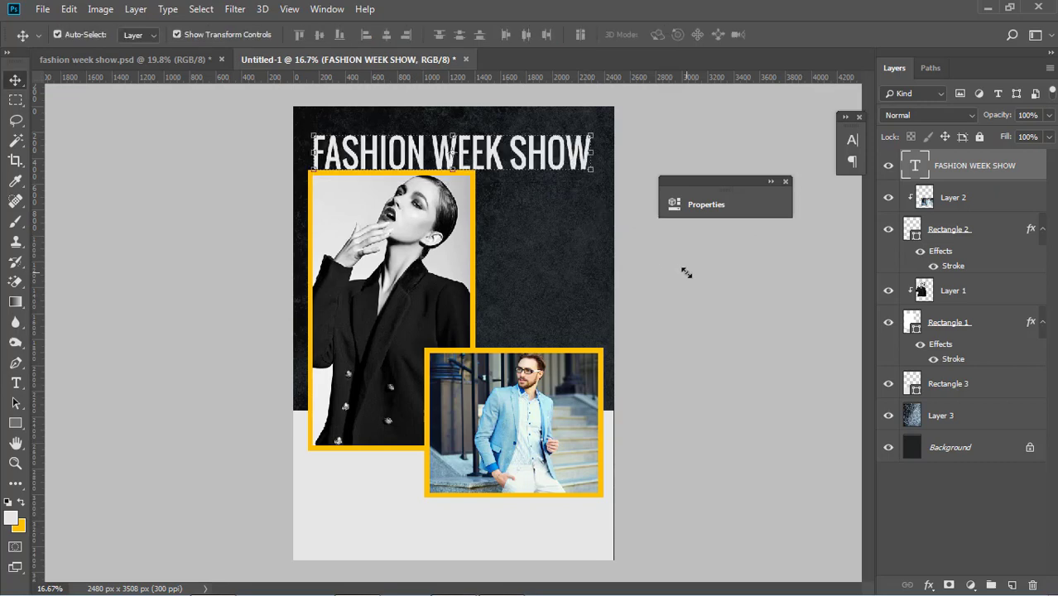
left_click(708, 319)
left_click_drag(554, 163, 547, 148)
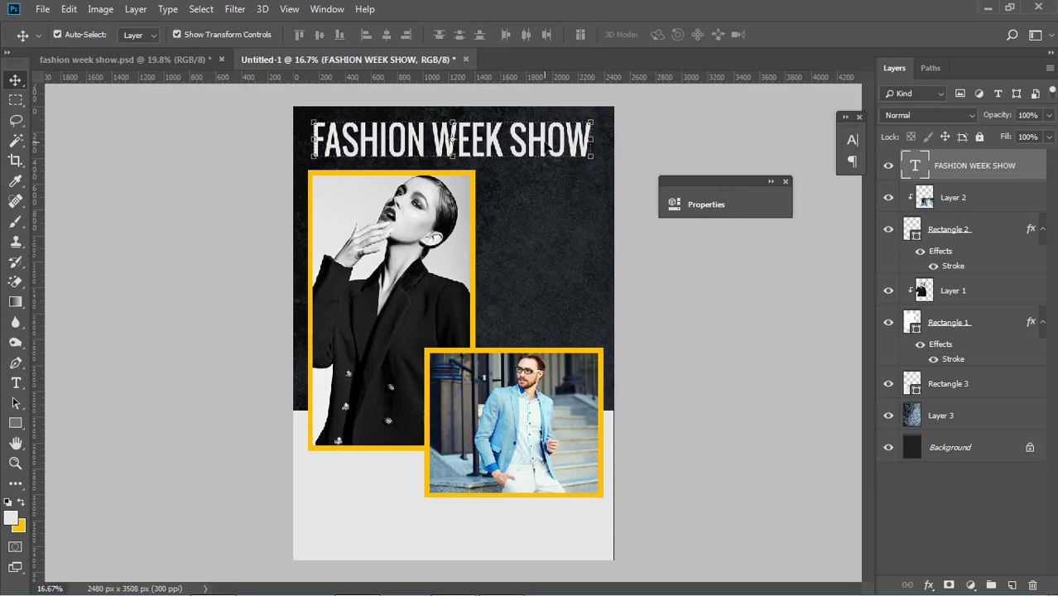
left_click(674, 300)
- Centre the FASHION WEEK SHOW title horizontally on the whole canvas and clear the selection
left_click(468, 149)
key("ctrl+a")
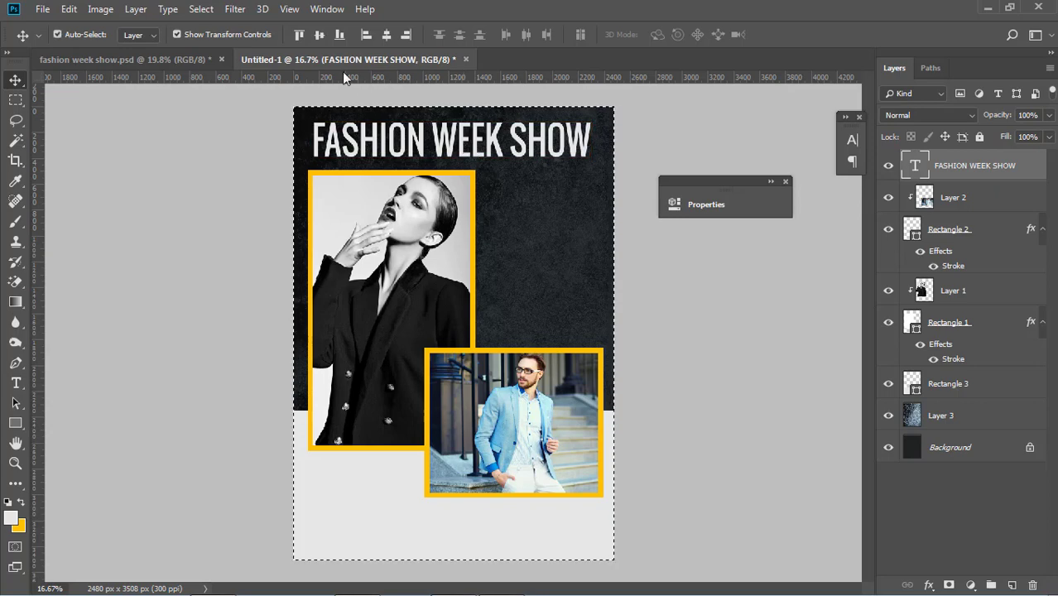
left_click(366, 35)
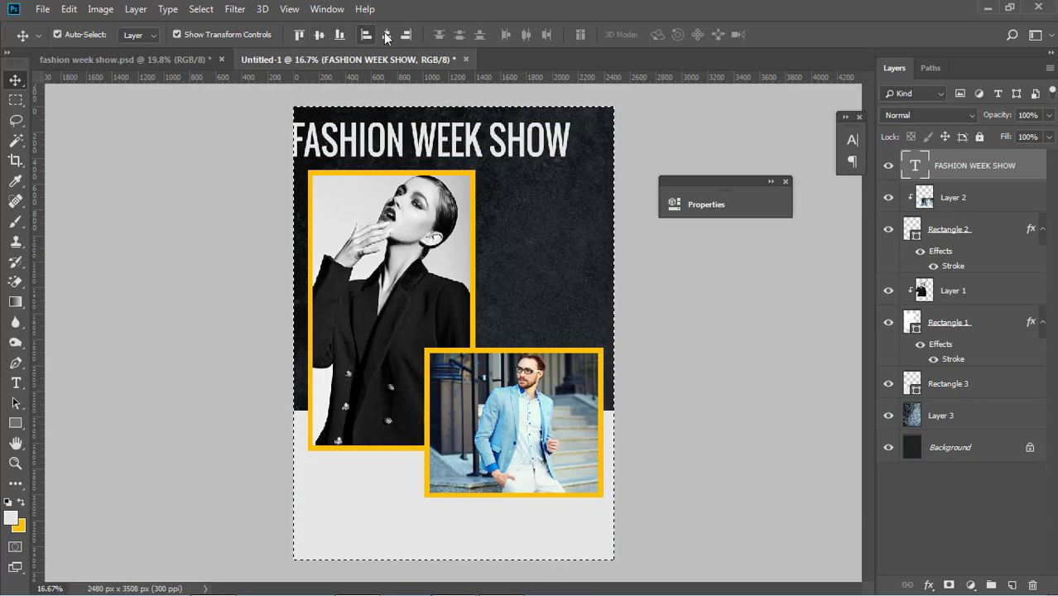
left_click(386, 35)
left_click(711, 343)
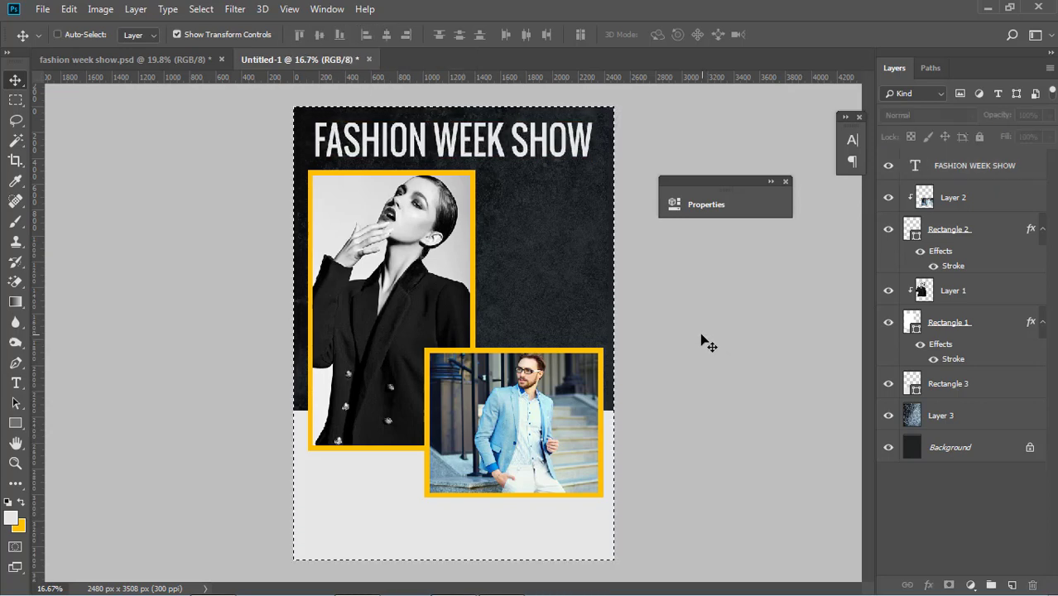
key("ctrl+d")
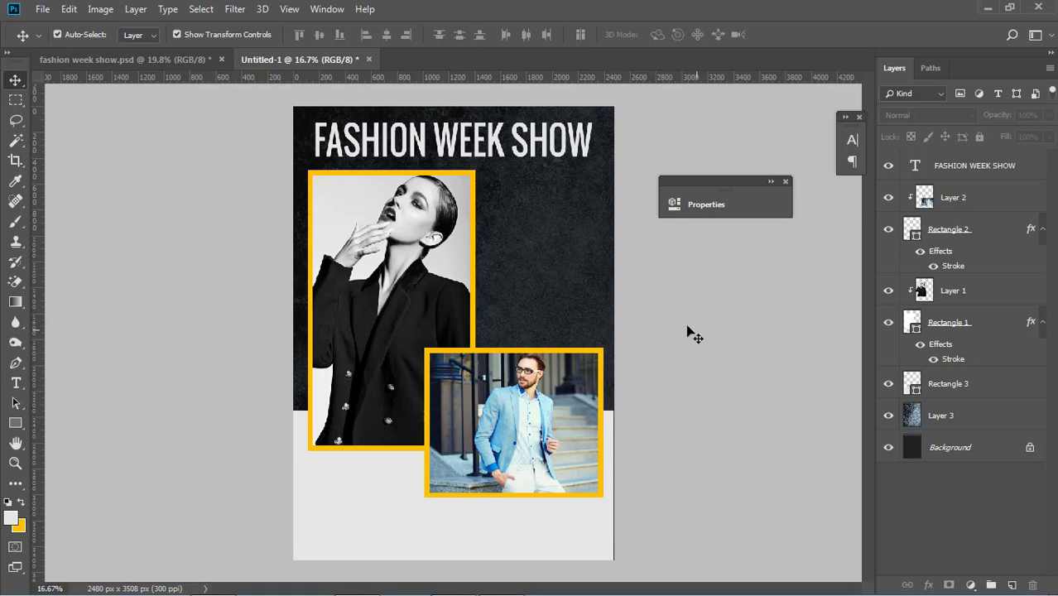
- Recolour the word FASHION in the title with the yellow febf01 sampled from the tall photo frame
left_click(487, 137)
left_click(16, 383)
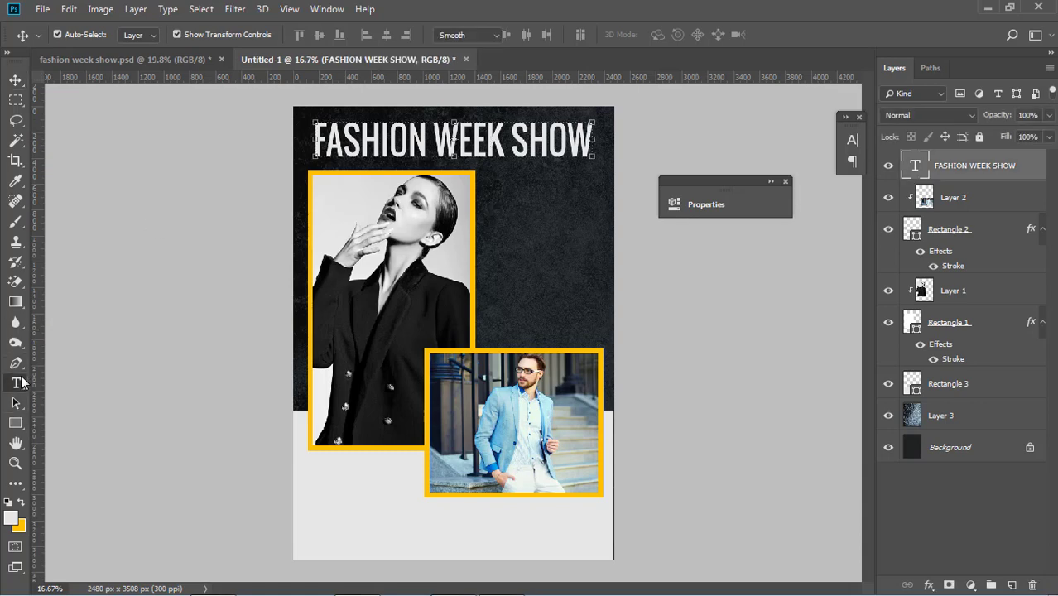
double_click(411, 138)
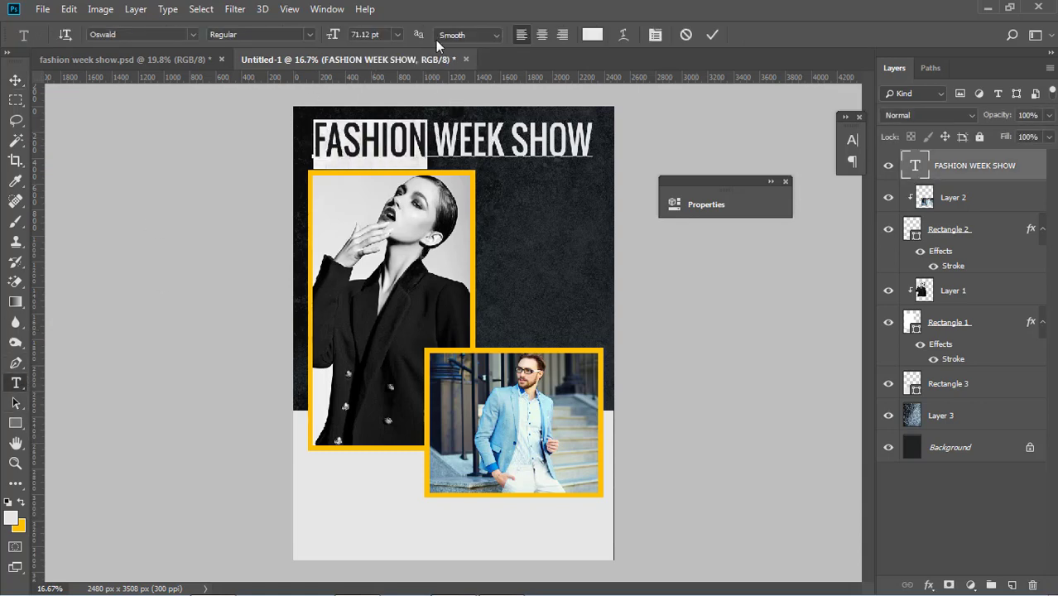
left_click(593, 35)
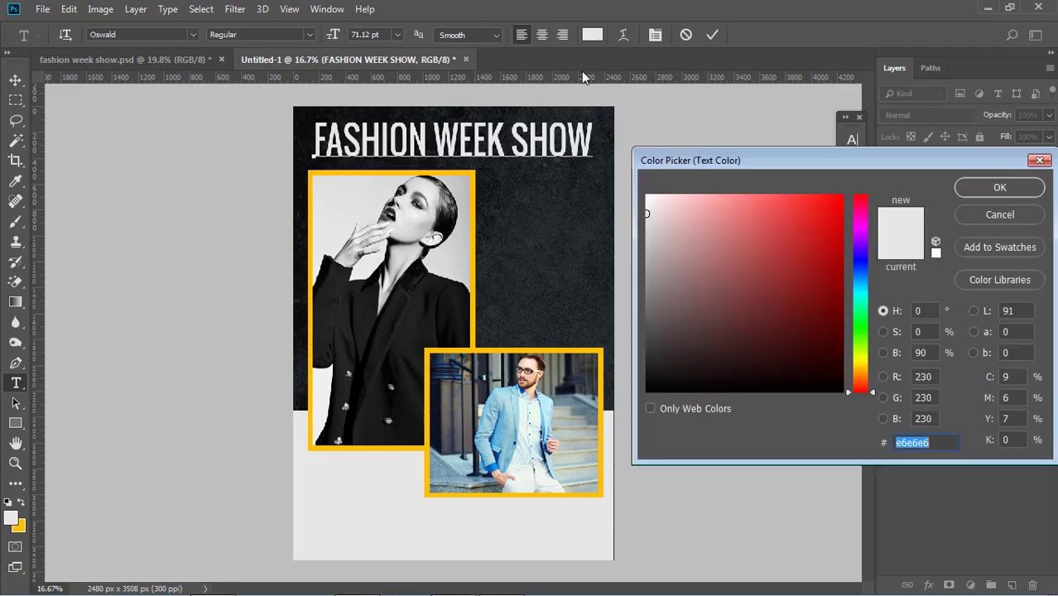
left_click(474, 194)
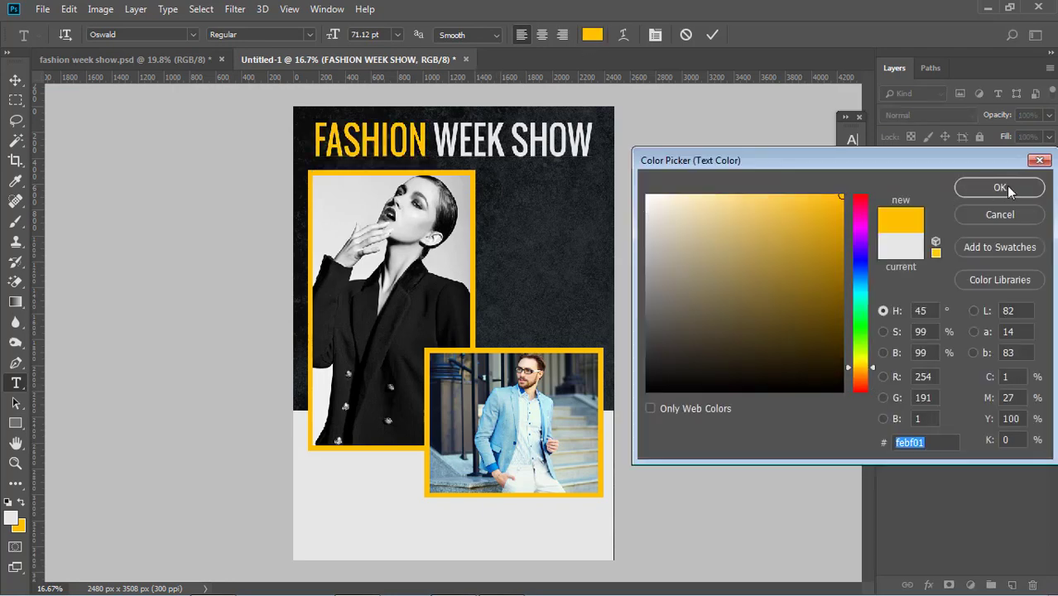
left_click(1004, 187)
- Remove the space between WEEK and SHOW so the title reads FASHION WEEKSHOW
left_click(515, 140)
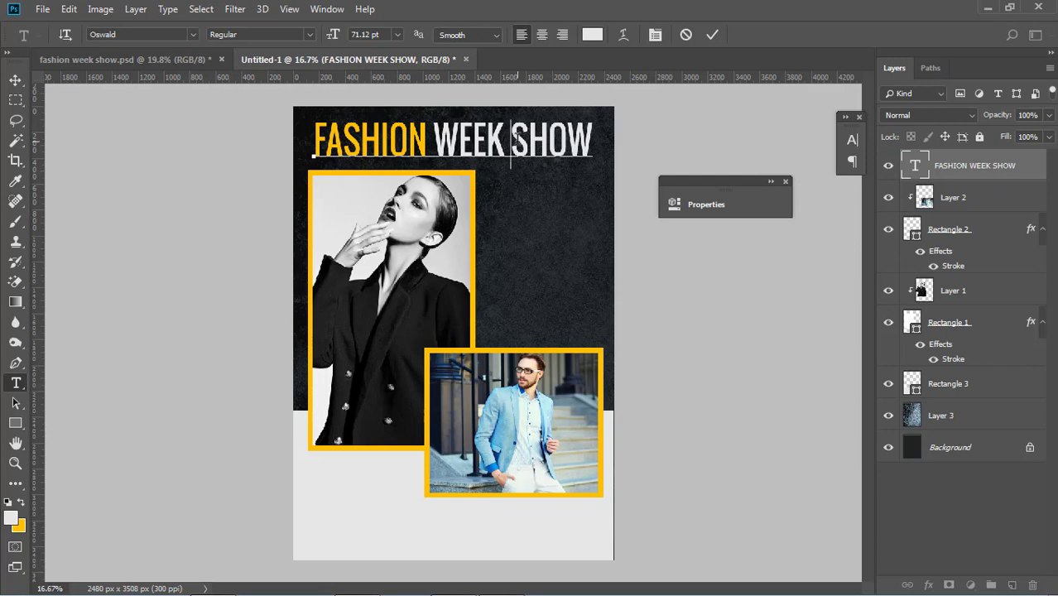
key("BackSpace")
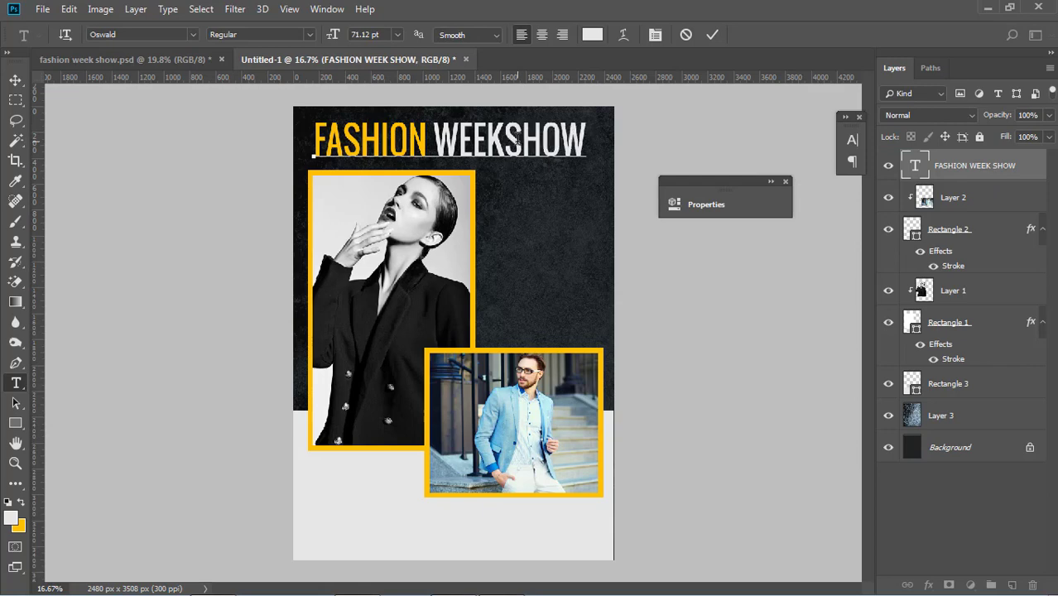
left_click(15, 79)
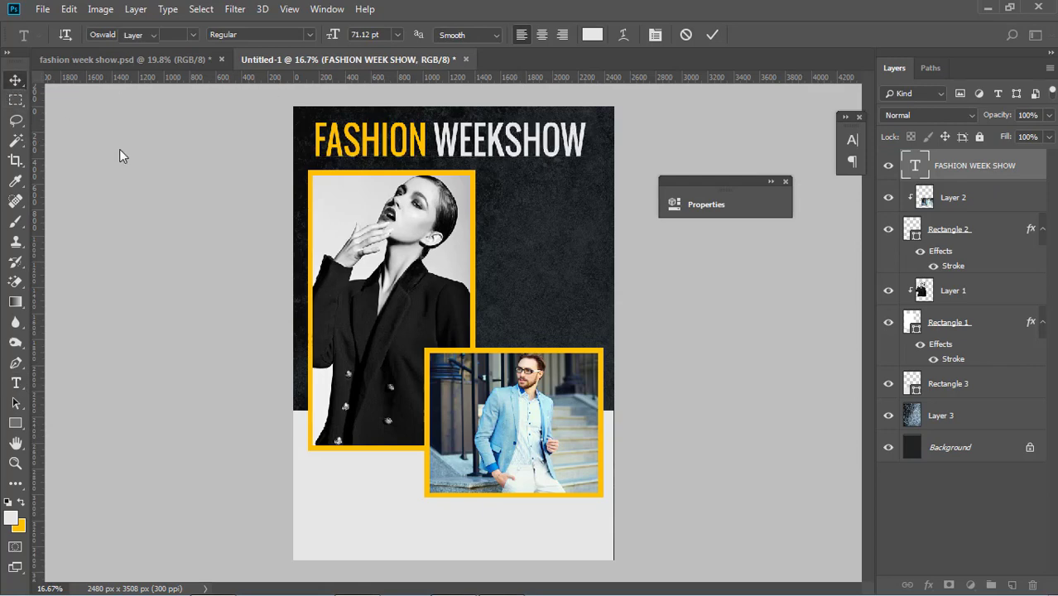
left_click(503, 153)
left_click(692, 319)
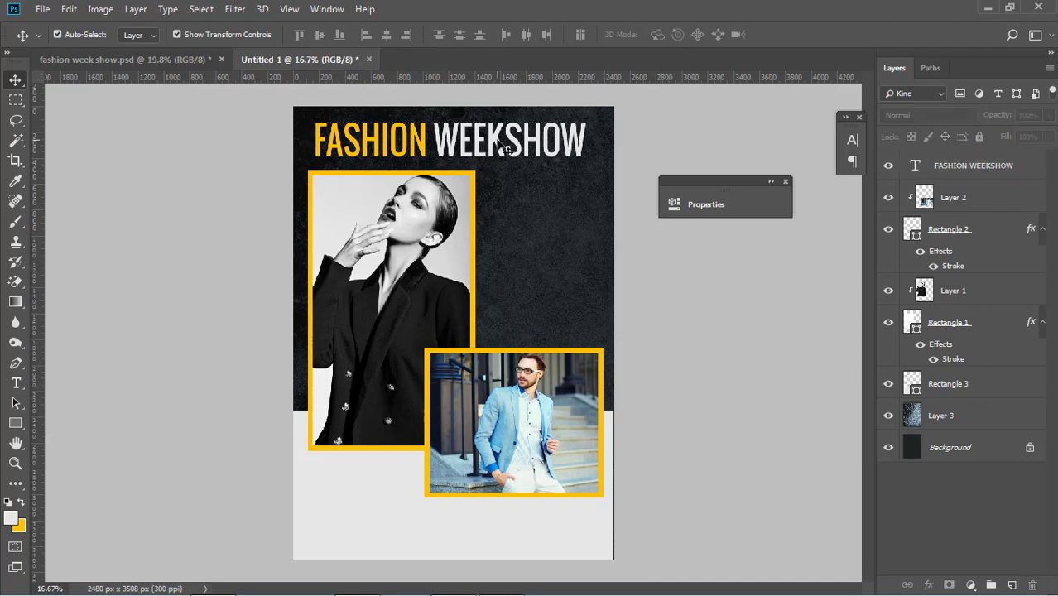
left_click(505, 150)
left_click(677, 299)
- Nudge the man's photo together with its Rectangle 2 frame slightly to the right
left_click(458, 469)
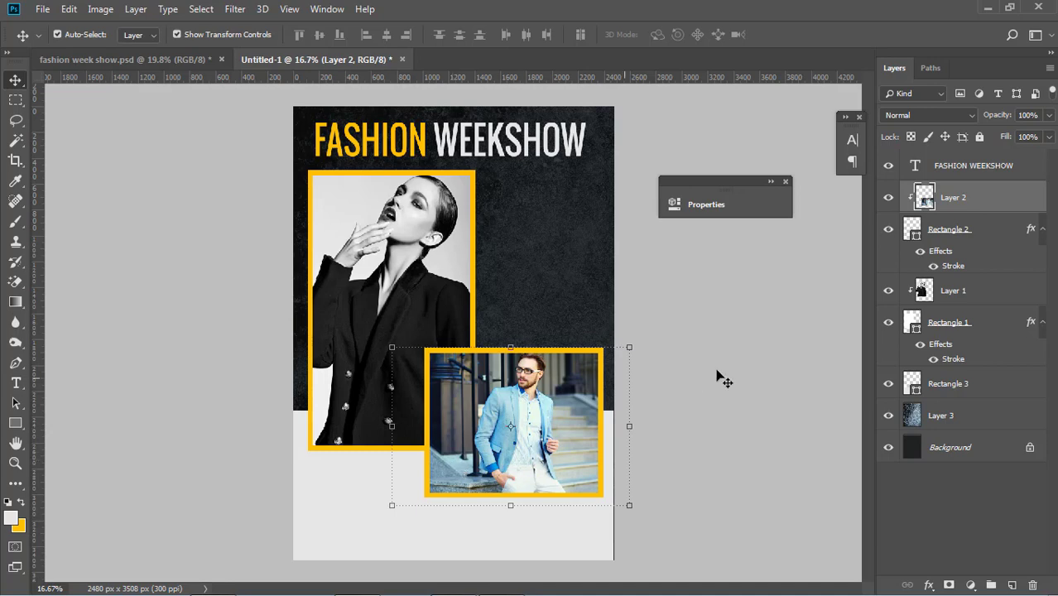
left_click(934, 238, "shift")
key("shift+Right")
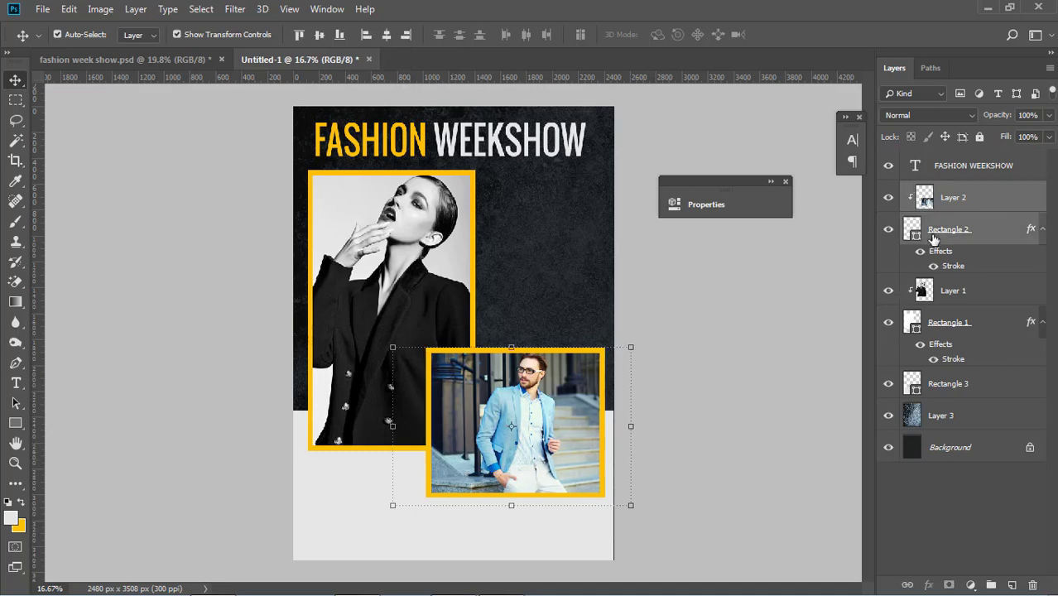
left_click(673, 432)
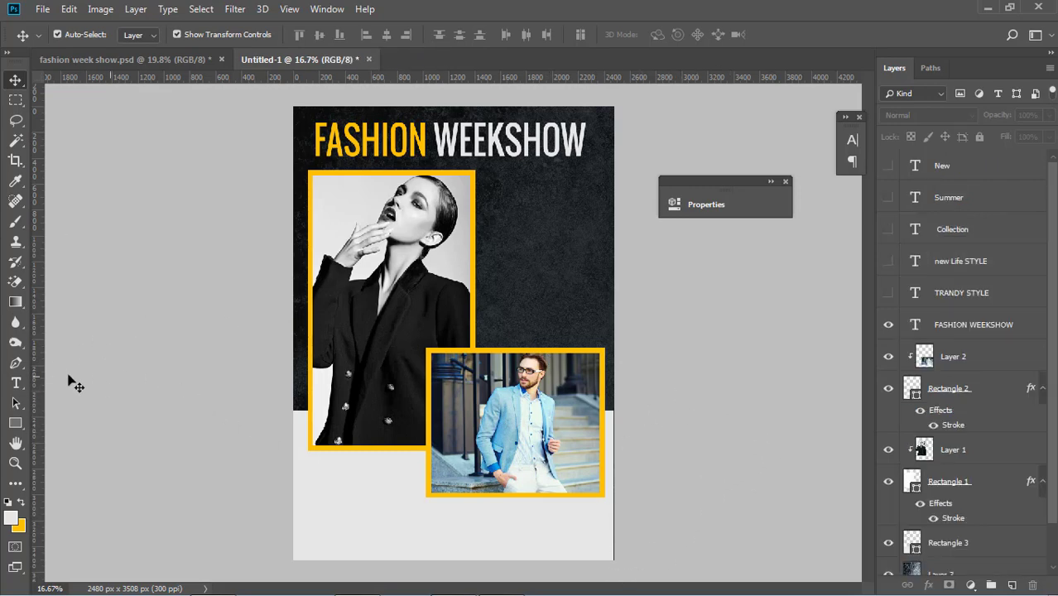
- Add the text "TRANDY STYLE" in white (ffffff) Oswald Regular, 24.89 pt, on the dark area beside the woman's photo
left_click(15, 382)
left_click(531, 247)
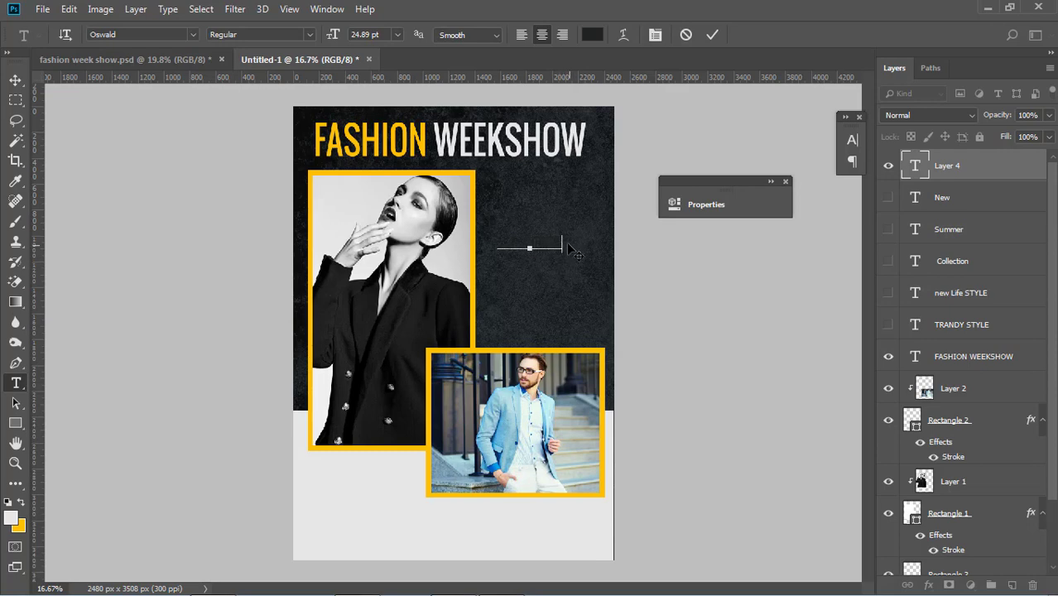
left_click_drag(563, 245, 480, 233)
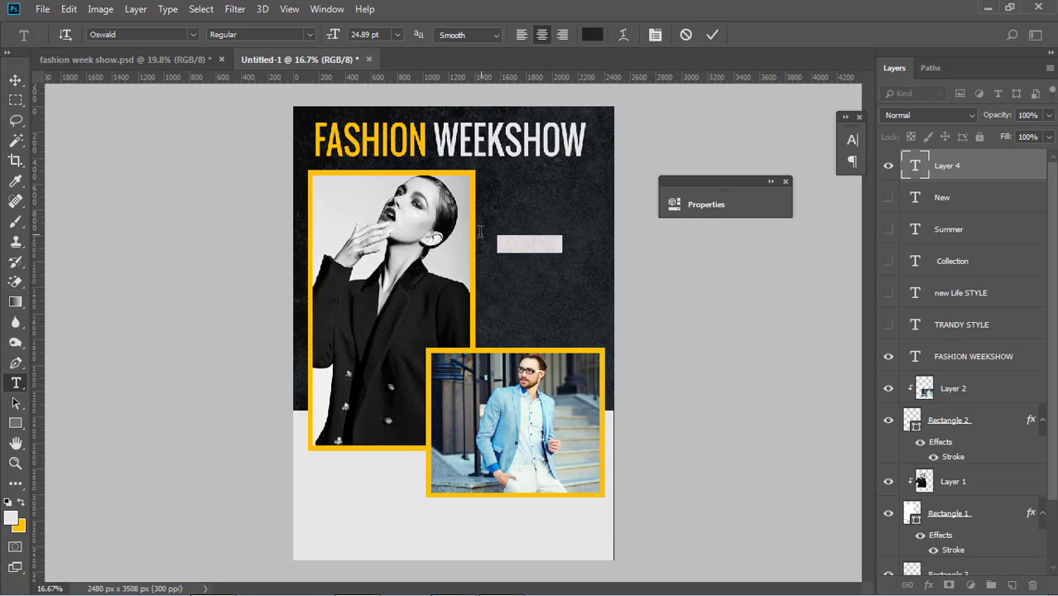
left_click(600, 38)
type("ffffff")
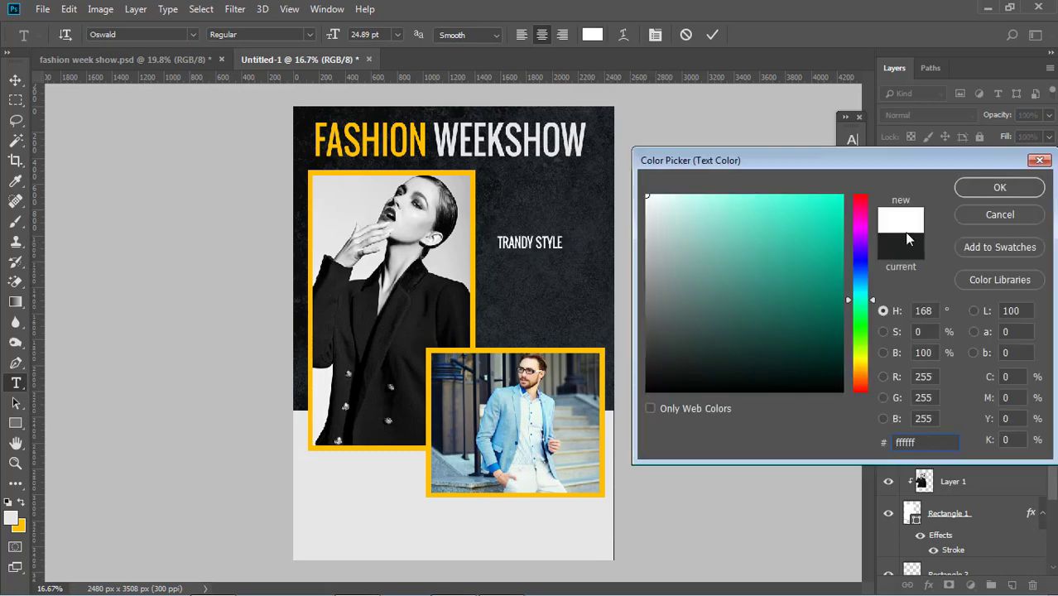
left_click(988, 189)
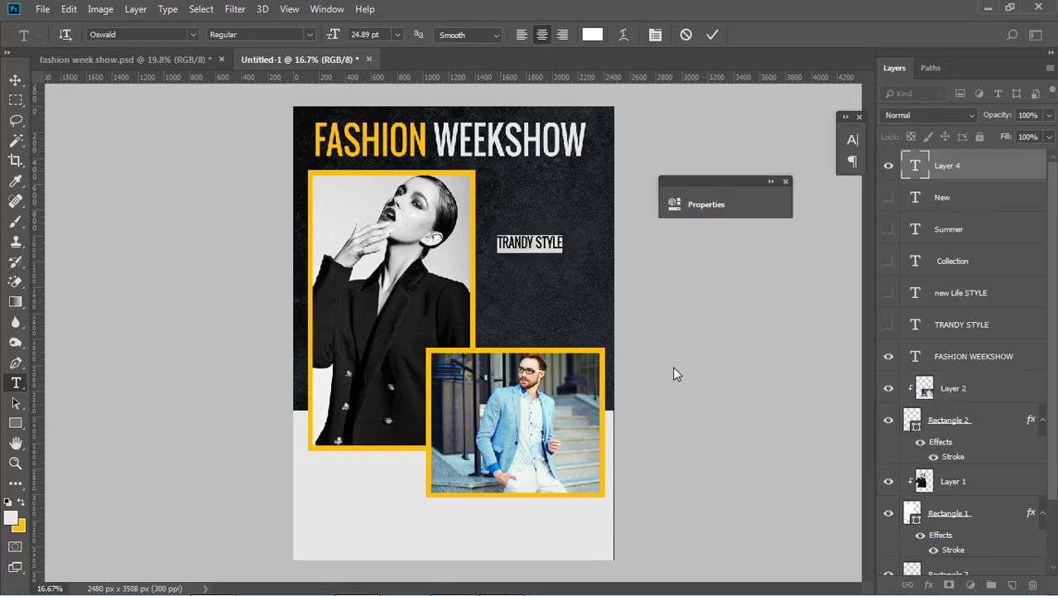
- Move TRANDY STYLE up below the word WEEKSHOW and scale it to about 140%
left_click(9, 78)
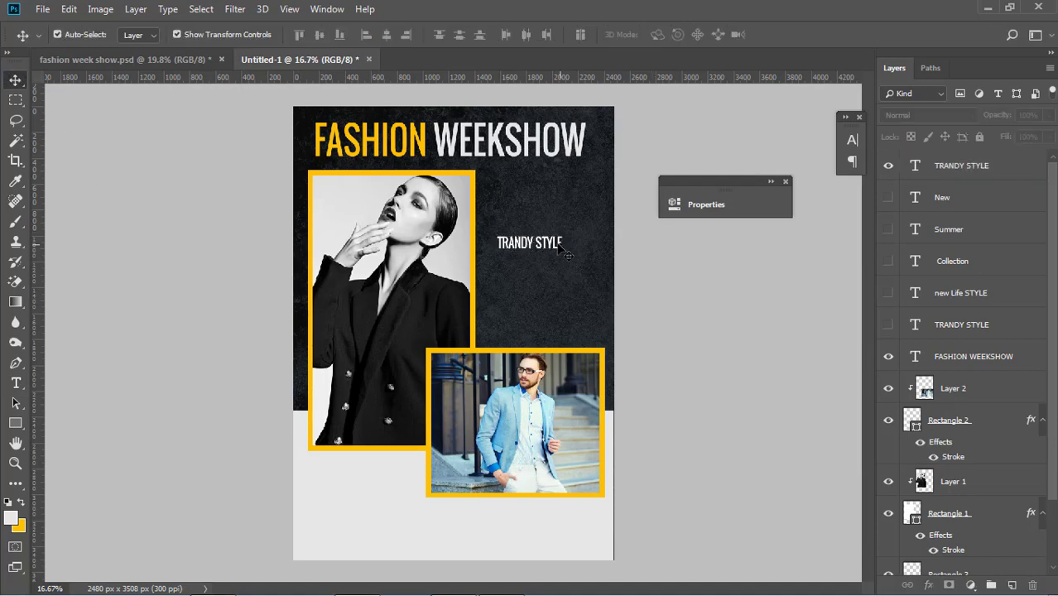
left_click_drag(564, 251, 806, 306)
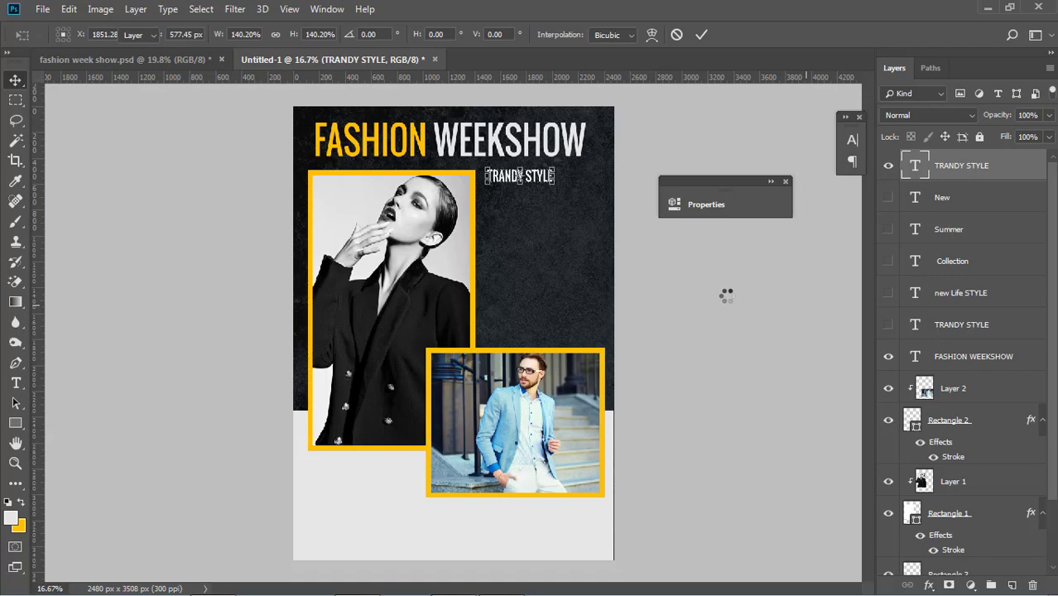
left_click(724, 297)
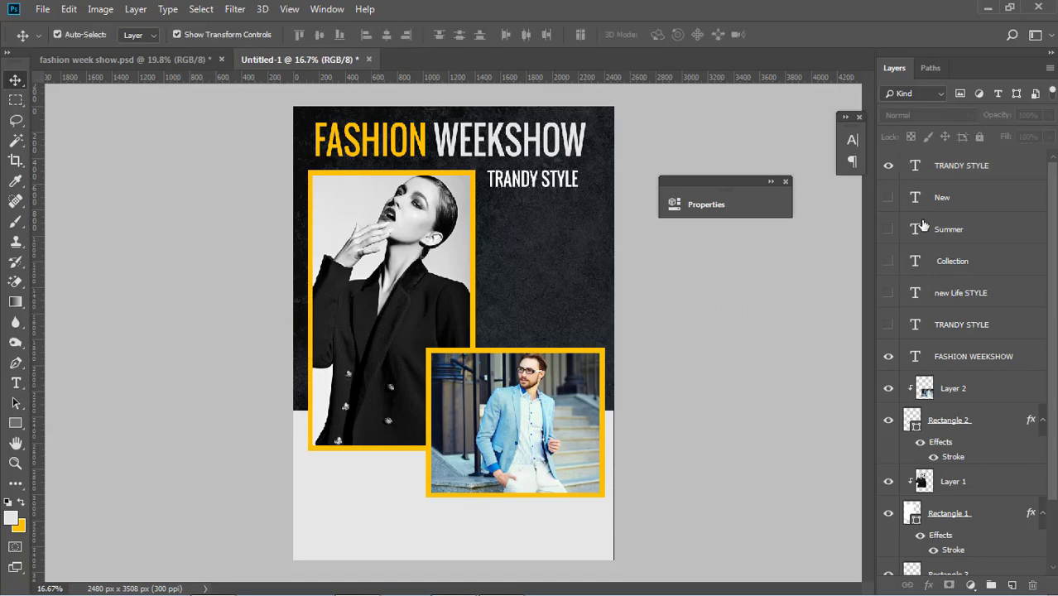
- Show the hidden NEW text and move it about 37 px right to align its left edge with TRANDY STYLE
left_click(889, 200)
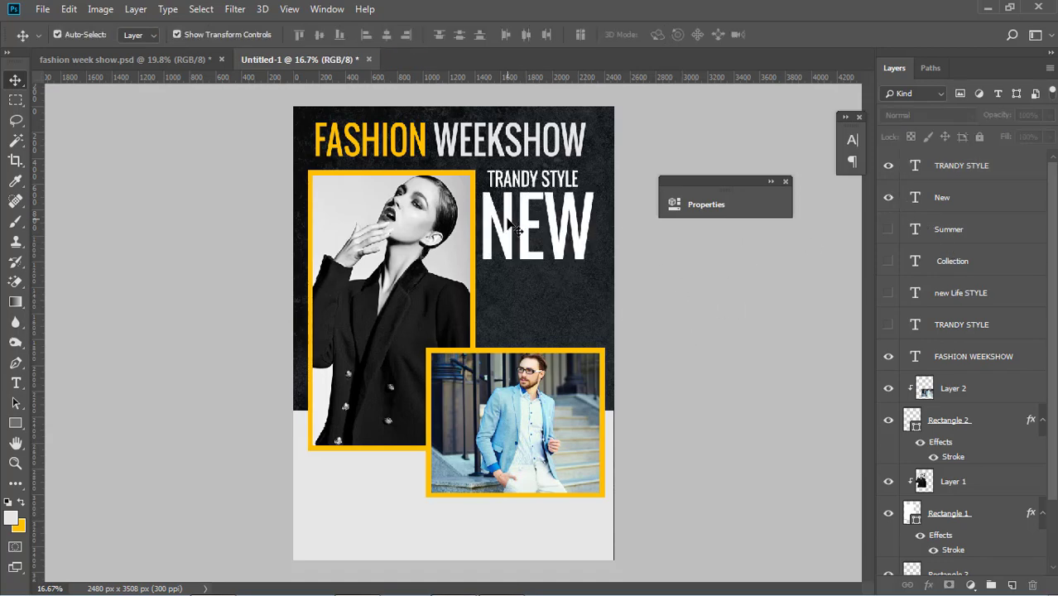
left_click_drag(506, 222, 510, 222)
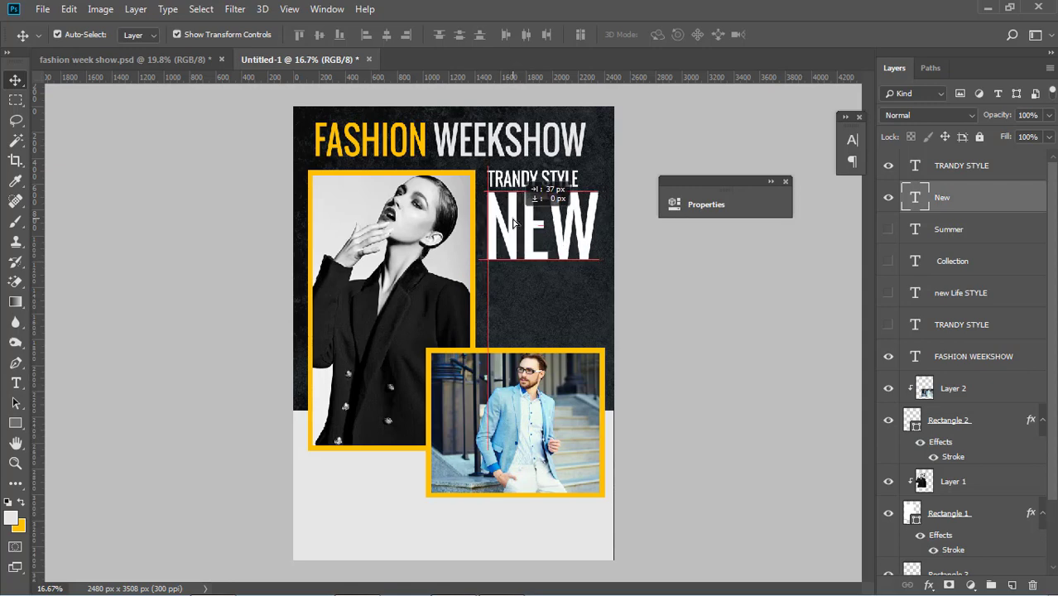
left_click(612, 254)
left_click(571, 229)
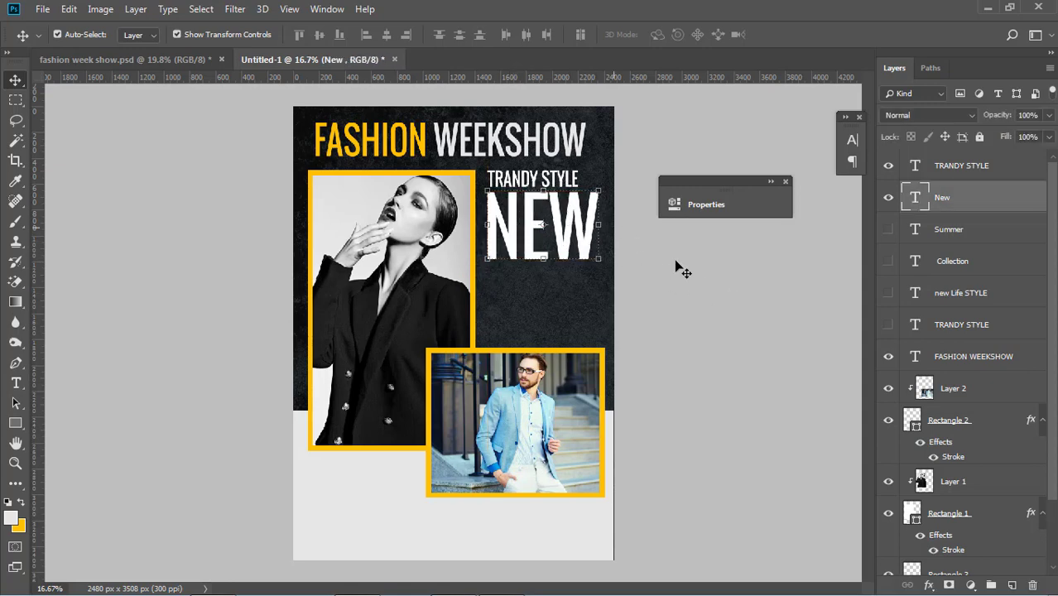
left_click(713, 293)
- Shift TRANDY STYLE slightly left so it lines up with the left edge of NEW
left_click(560, 195)
left_click_drag(562, 191, 560, 188)
left_click(671, 319)
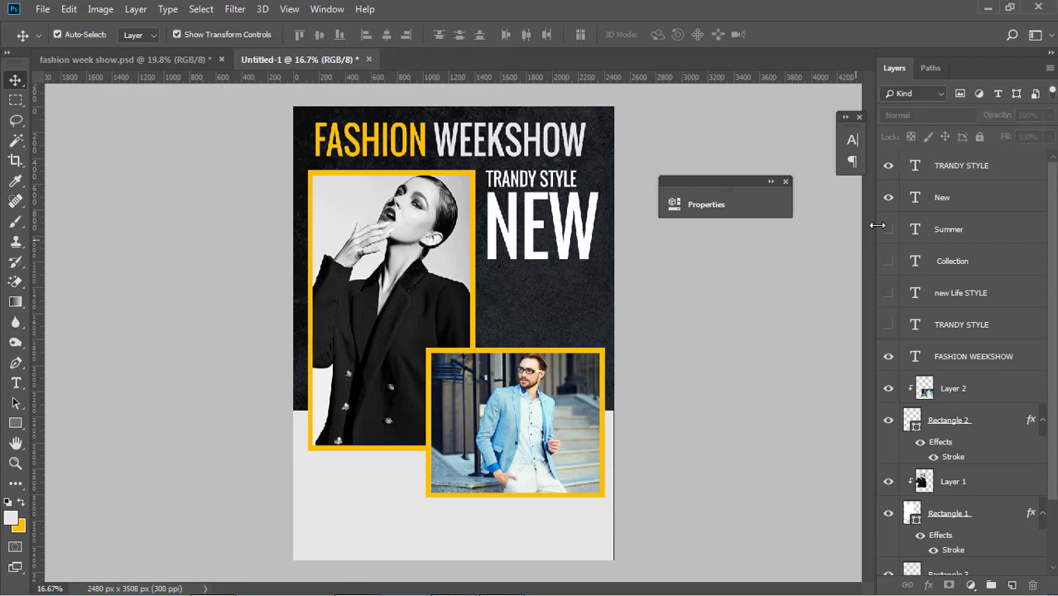
- Show the hidden SUMMER text and move it right to line up with the left edge of NEW
left_click(888, 230)
left_click(548, 278)
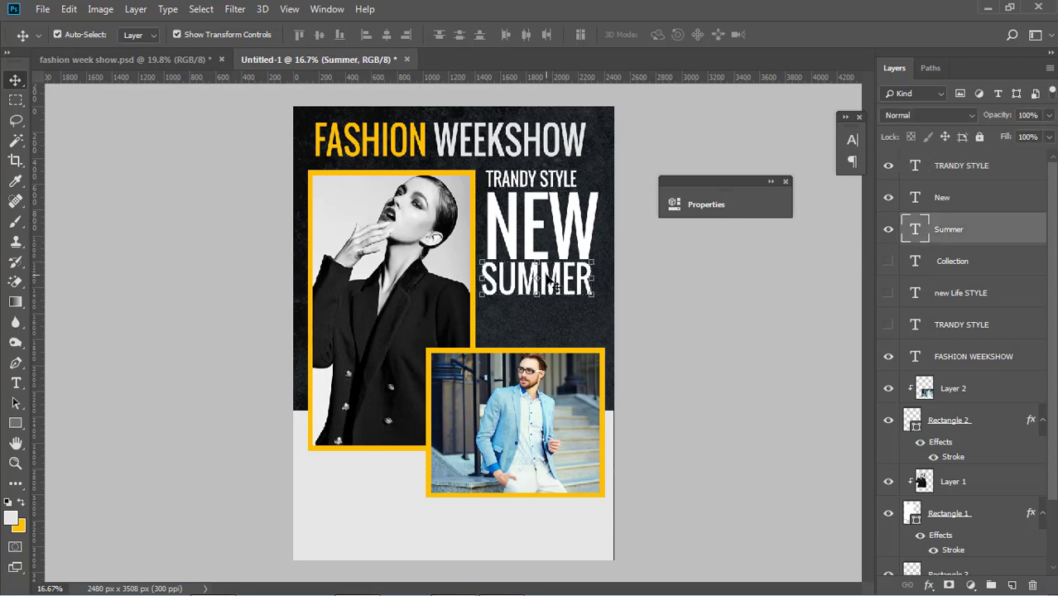
left_click_drag(551, 284, 553, 286)
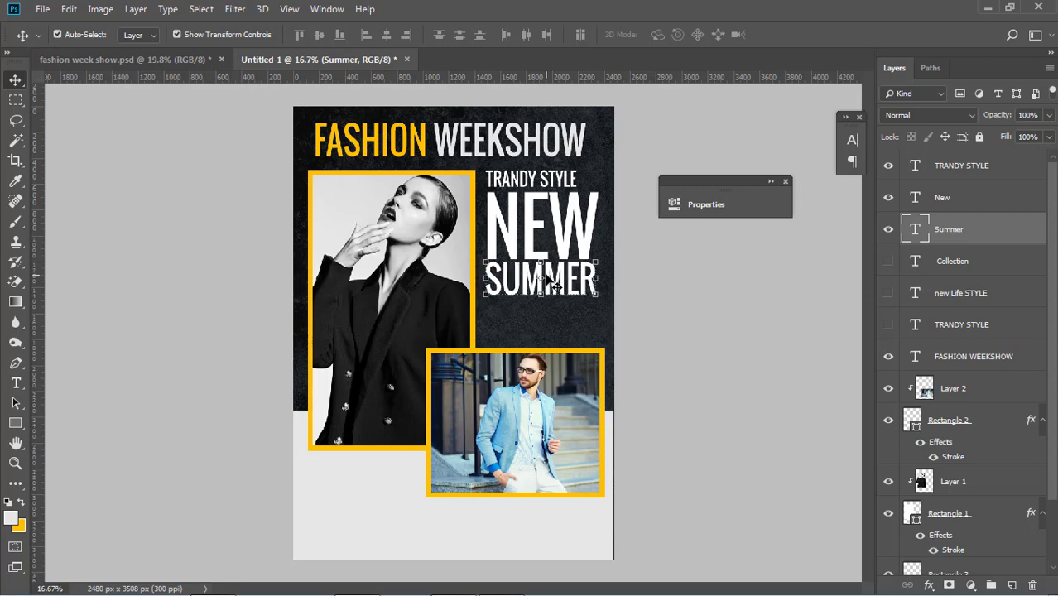
left_click(726, 313)
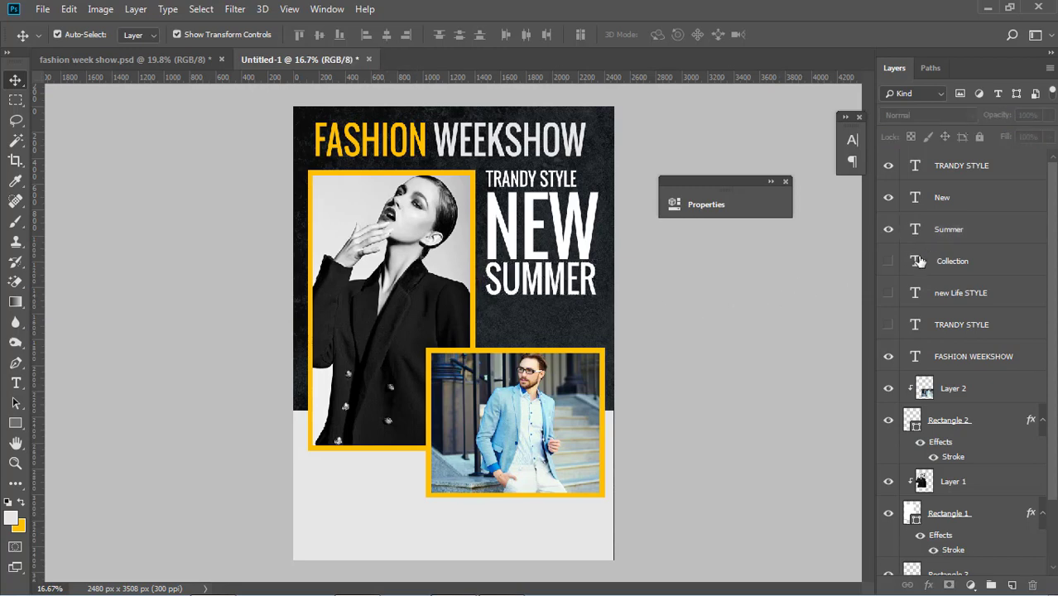
- Show the hidden COLLECTION text and move it right to line up with SUMMER above it
left_click(889, 261)
left_click(586, 311)
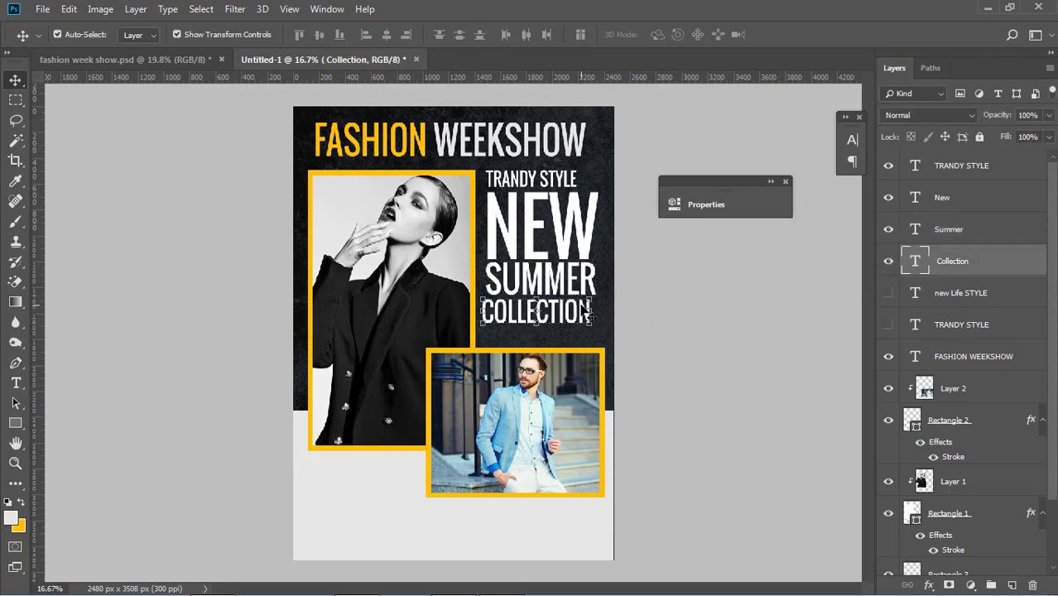
left_click_drag(590, 313, 595, 314)
left_click(710, 312)
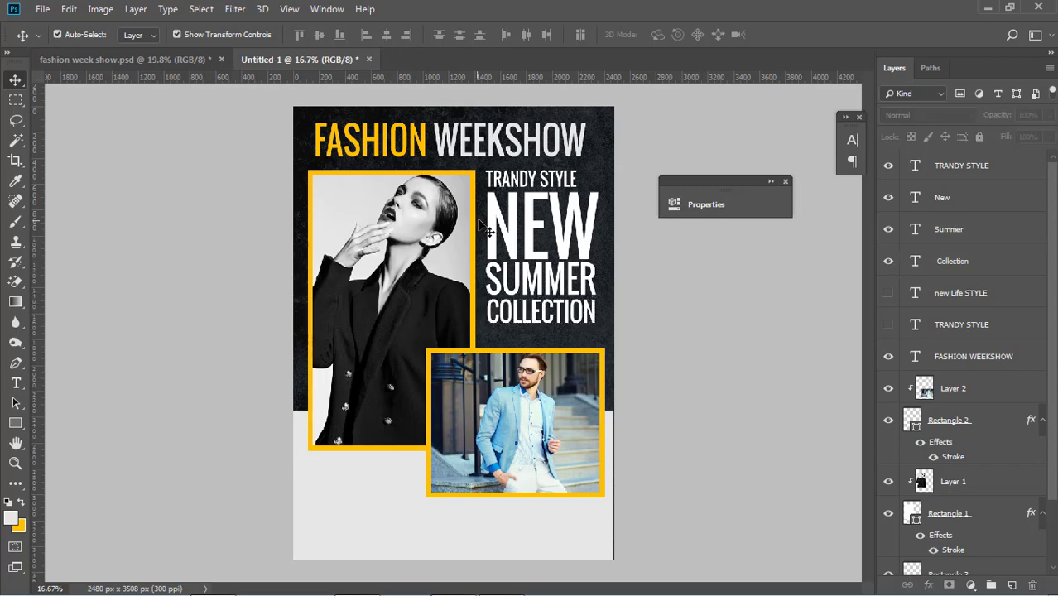
left_click(517, 156)
left_click(668, 313)
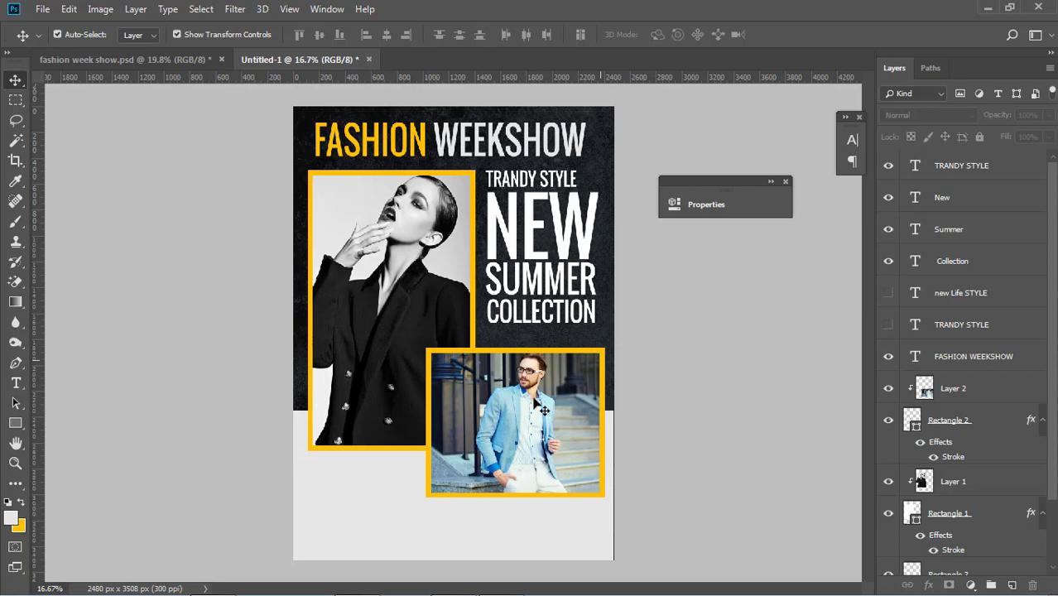
- Show the hidden NEW LIFE STYLE text and lower it on the light band, leaving a larger gap below the tall photo frame
left_click(367, 472)
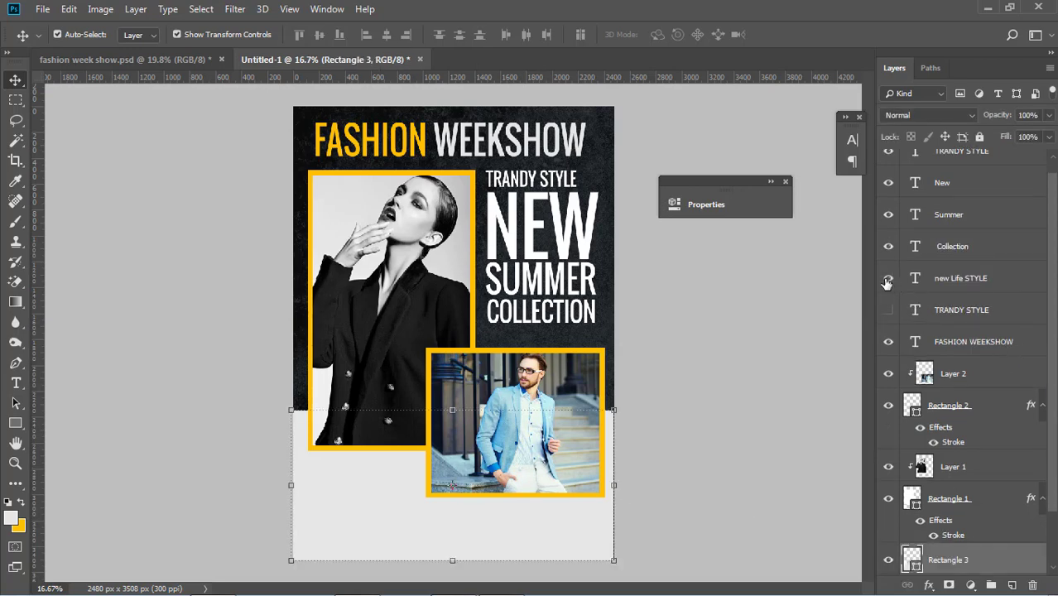
left_click(887, 283)
left_click(400, 469)
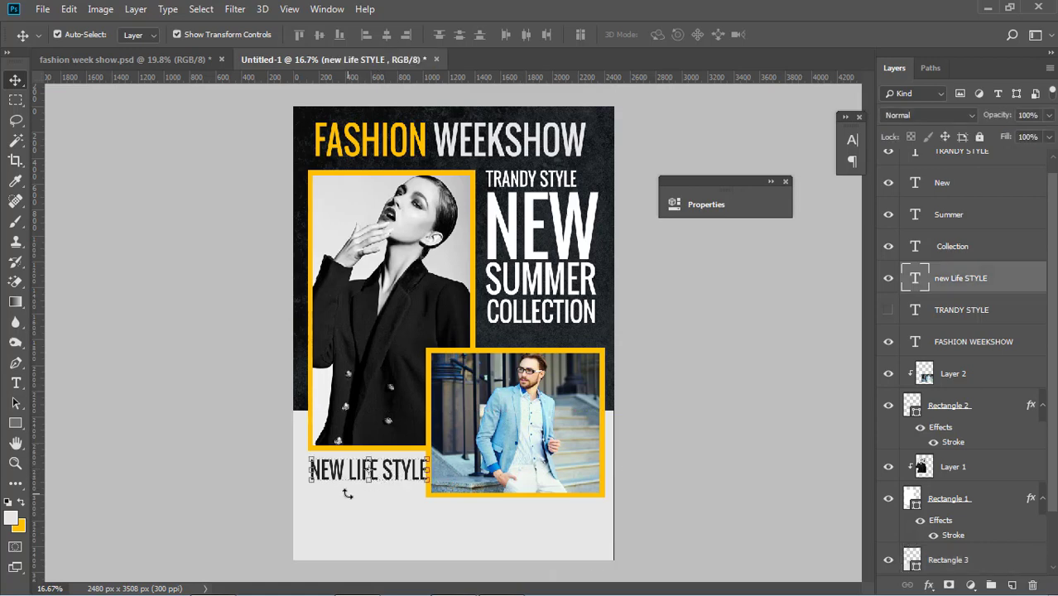
key("shift+Down")
key("shift+Down")
key("shift+Down")
key("shift+Down")
key("shift+Down")
key("shift+Down")
key("shift+Down")
key("shift+Down")
key("shift+Down")
key("shift+Down")
key("shift+Down")
key("shift+Down")
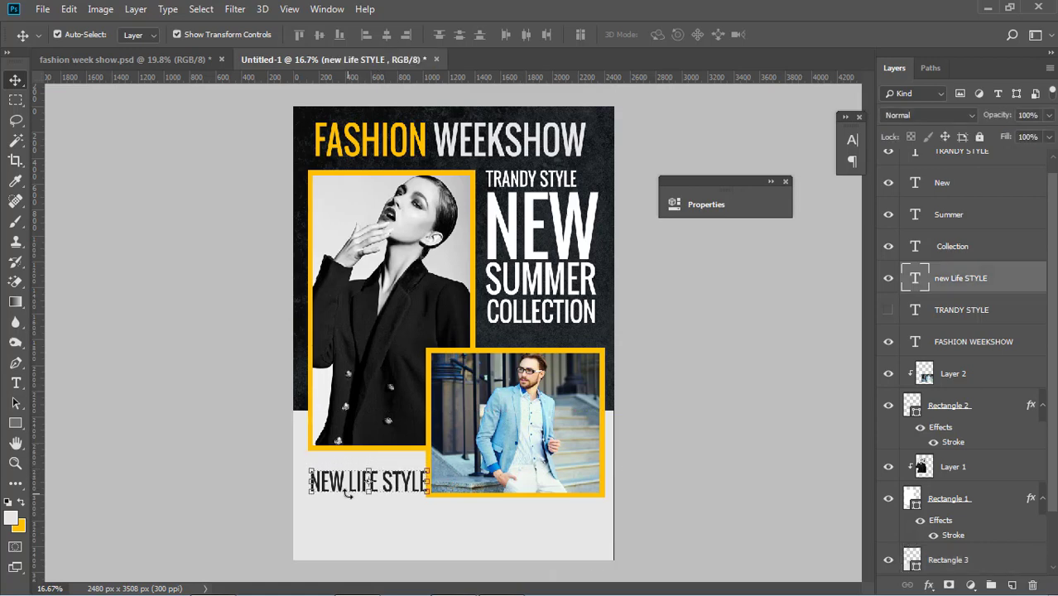
- Lower the NEW LIFE STYLE text, scale it to about 96% and line it up with the tall photo frame's left edge
key("shift+Down")
key("shift+Down")
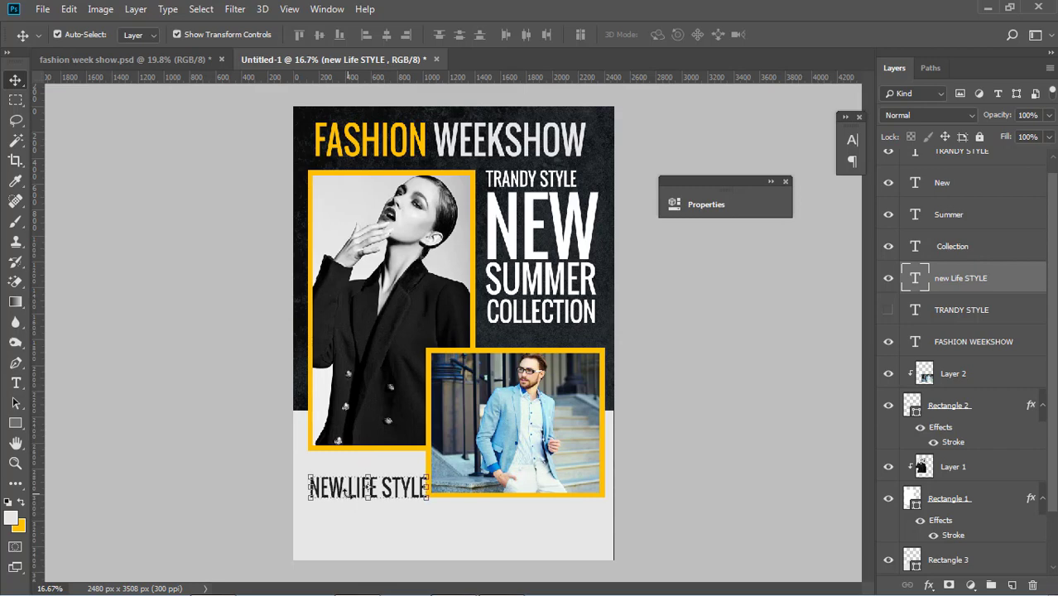
key("shift+Left")
left_click_drag(308, 497, 313, 494)
key("Left")
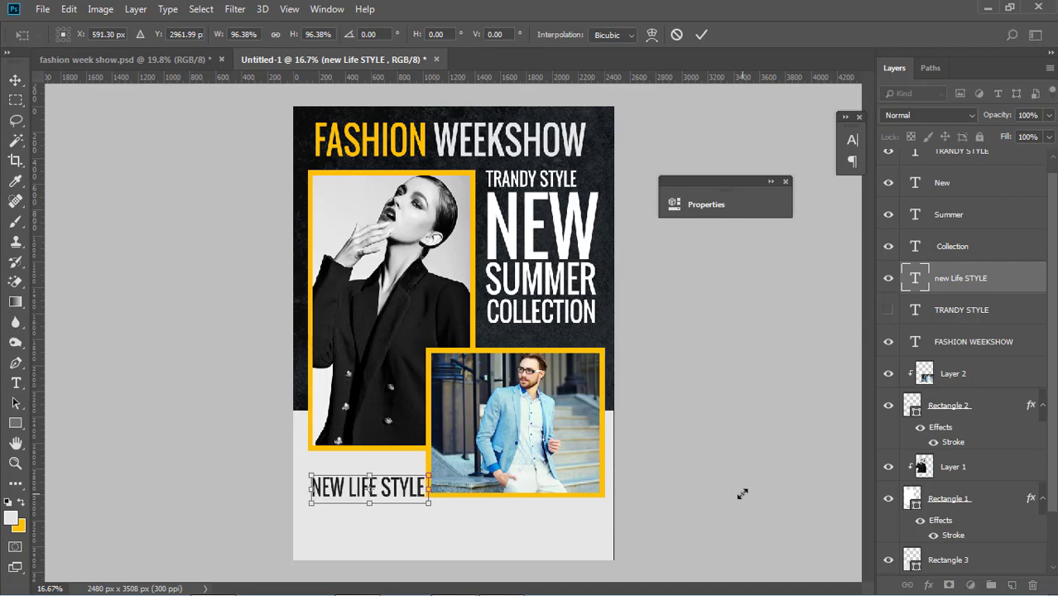
key("Return")
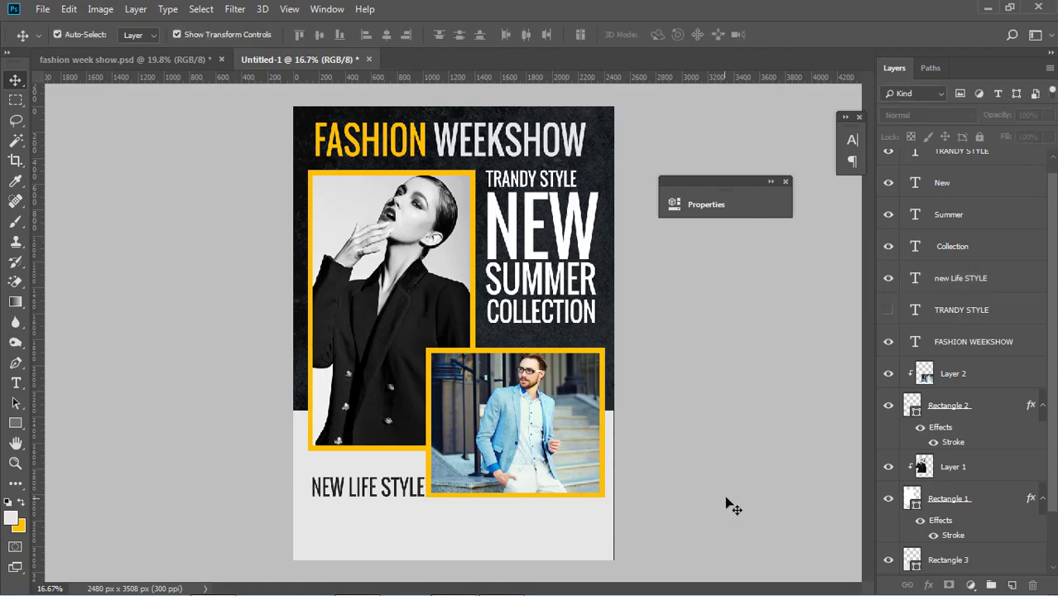
mouse_move(414, 498)
left_mouse_down()
mouse_move(411, 489)
mouse_move(409, 497)
left_mouse_up()
left_click(662, 480)
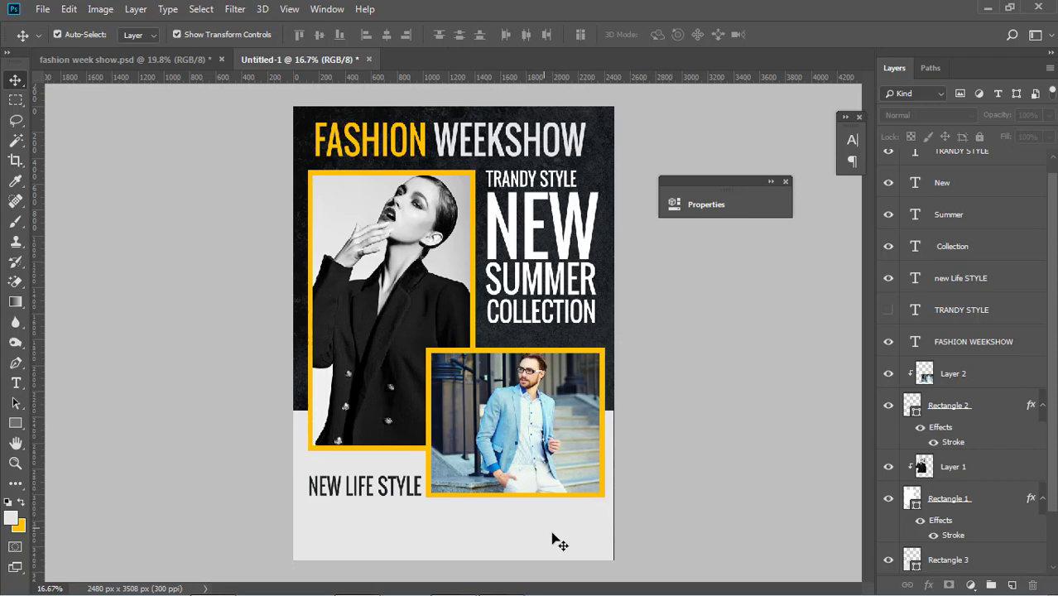
- Widen the light bottom band slightly past the poster's right edge to cover the thin dark strip
left_click(588, 544)
mouse_move(617, 484)
left_mouse_down()
mouse_move(638, 476)
mouse_move(629, 477)
left_mouse_up()
key("Return")
left_click(734, 437)
left_click(534, 147)
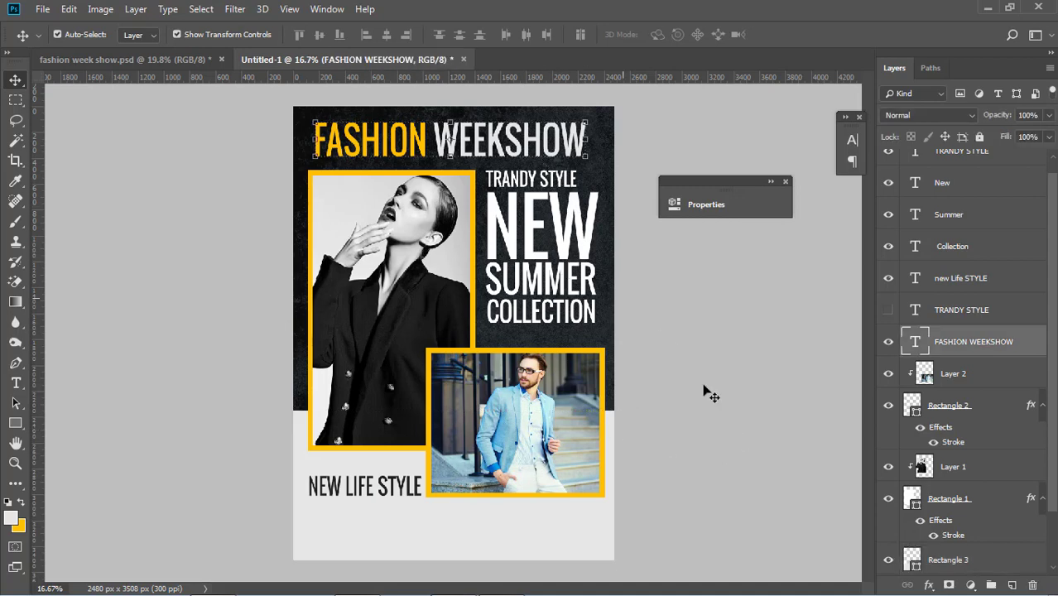
left_click(730, 419)
left_click(449, 540)
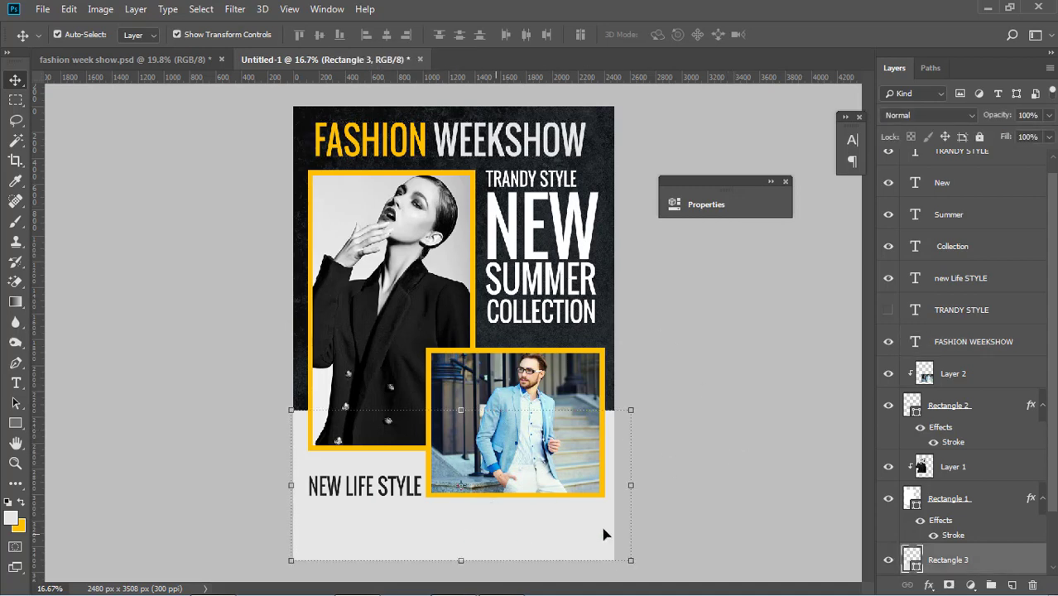
left_click(721, 497)
- Show the hidden 45%, OFF, Lorem ipsum and FASHION PARK texts at the bottom of the light band
left_click(508, 584)
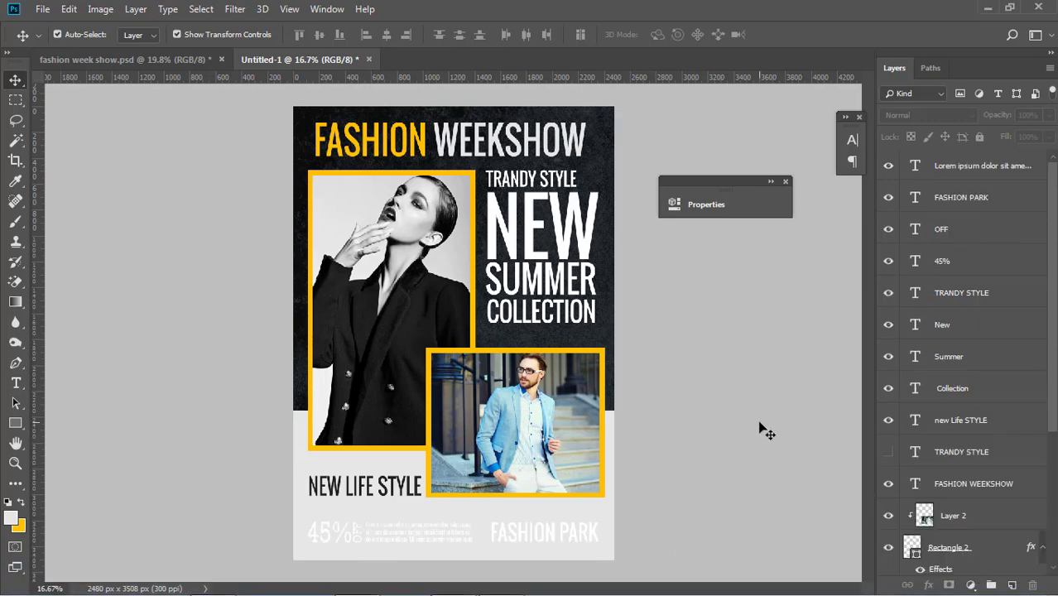
left_click(420, 536)
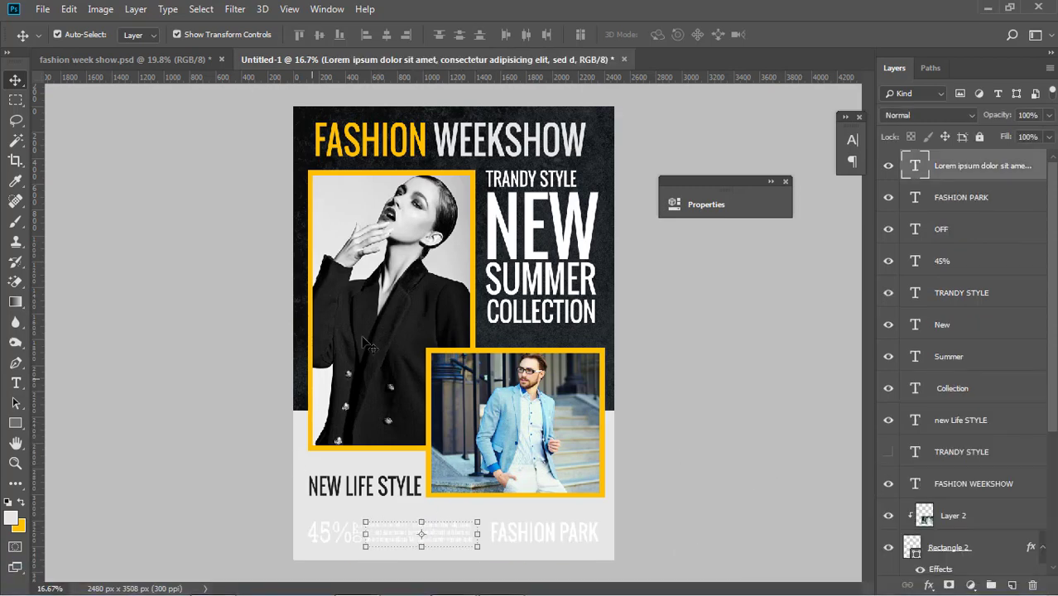
left_click(733, 475)
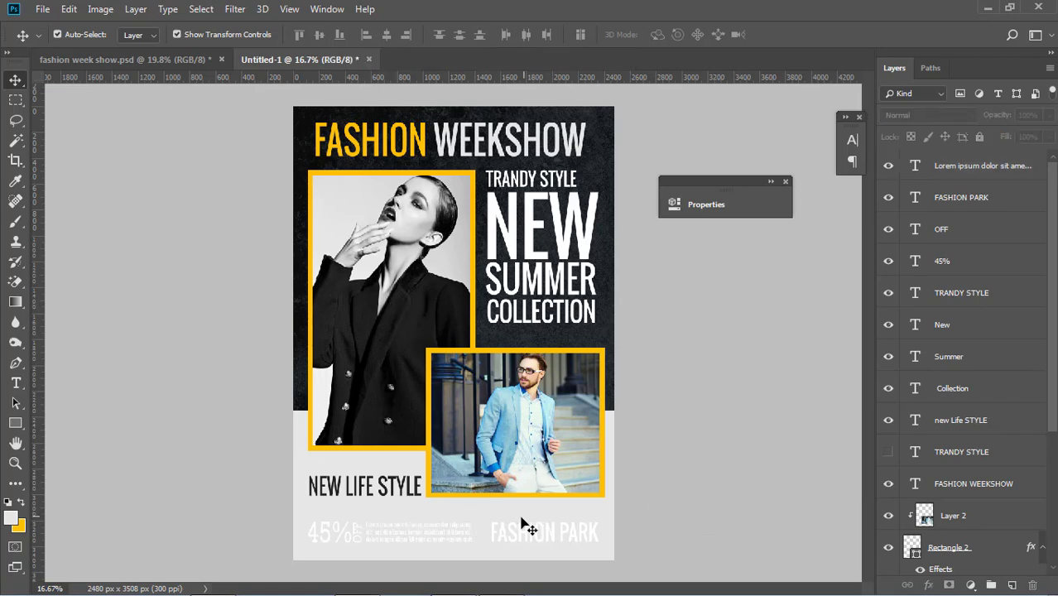
- Draw a white rectangle about 1367 × 420 px over the 45% OFF and Lorem ipsum texts
left_click(14, 423)
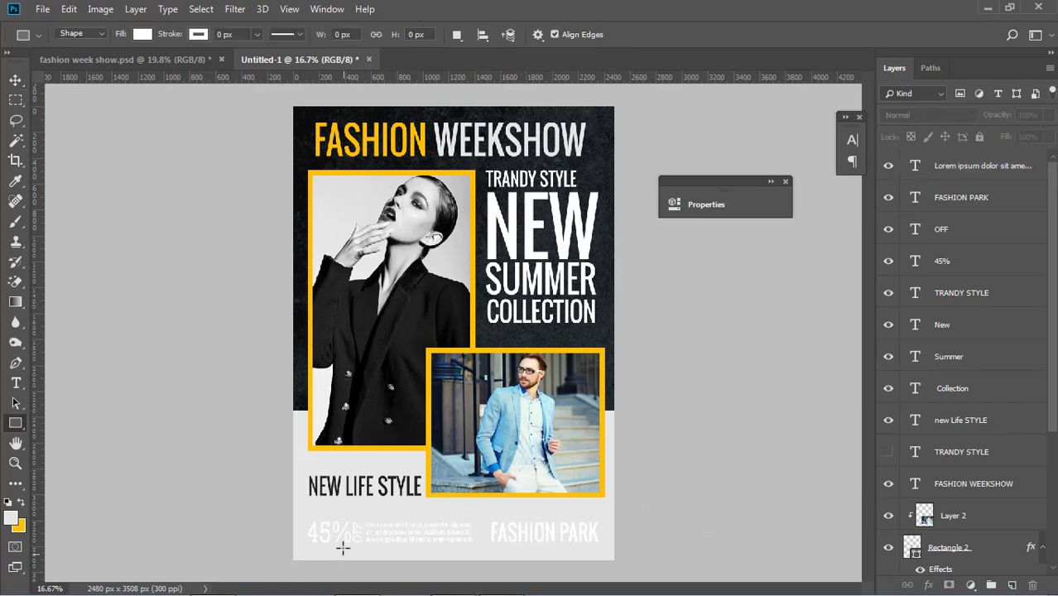
left_click_drag(300, 511, 475, 566)
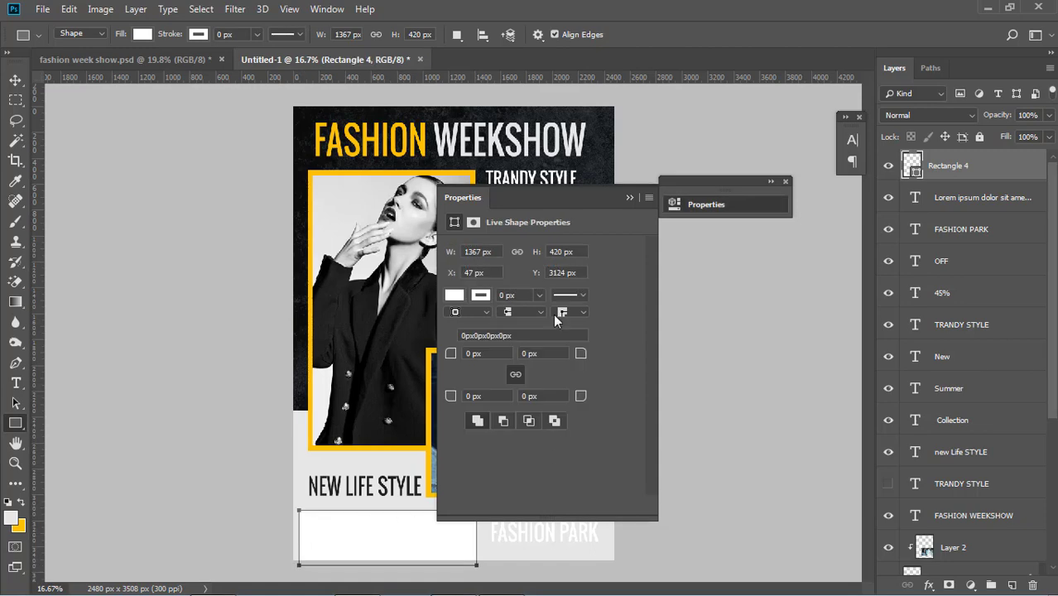
left_click(628, 197)
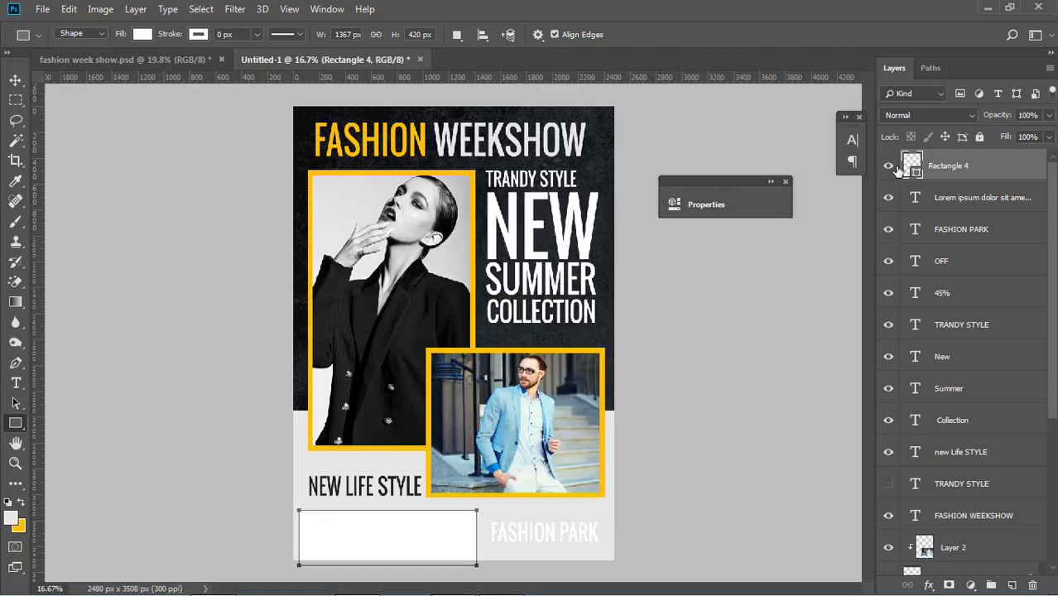
- Set the foreground color to dark grey #202222, sampled from the NEW LIFE STYLE text
left_click(8, 509)
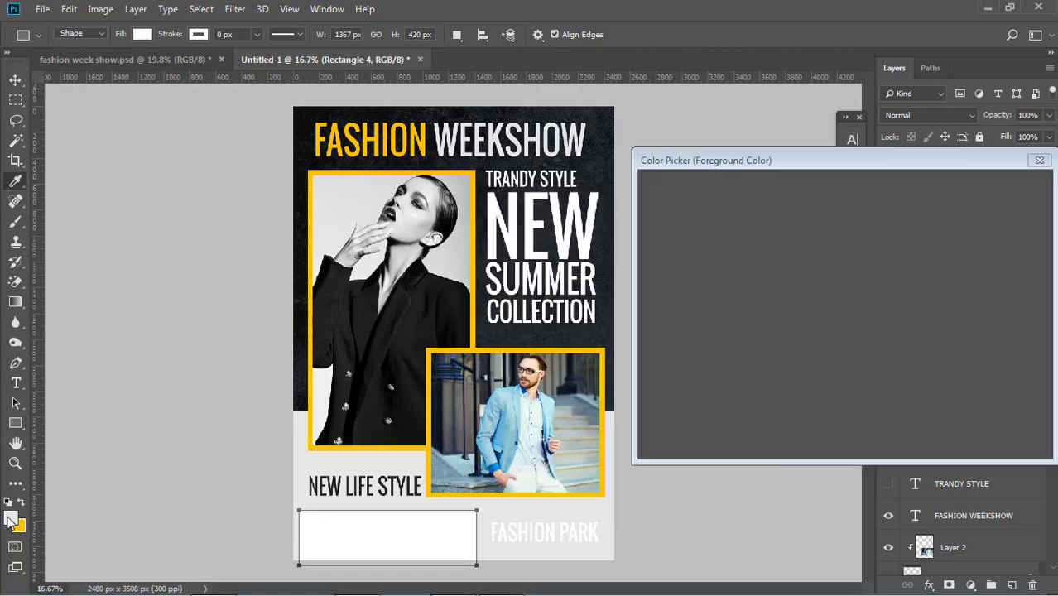
left_click(380, 477)
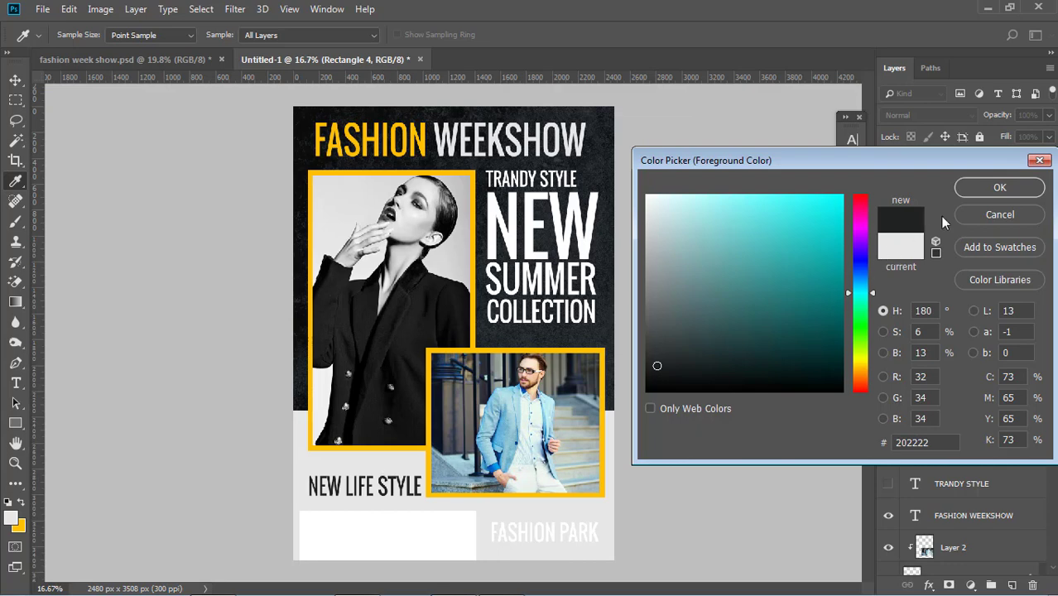
left_click(990, 189)
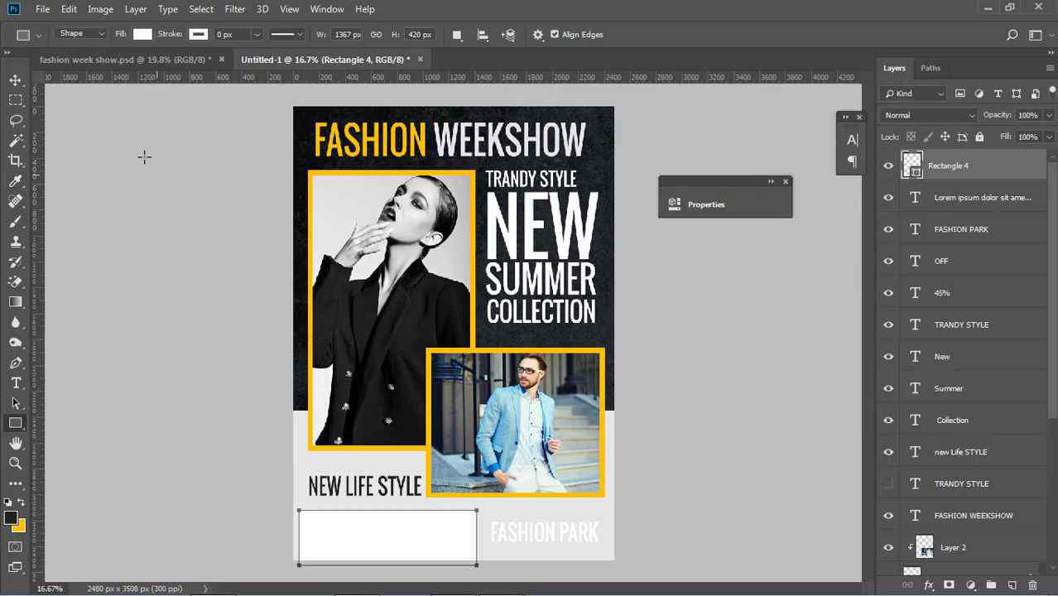
left_click(360, 560)
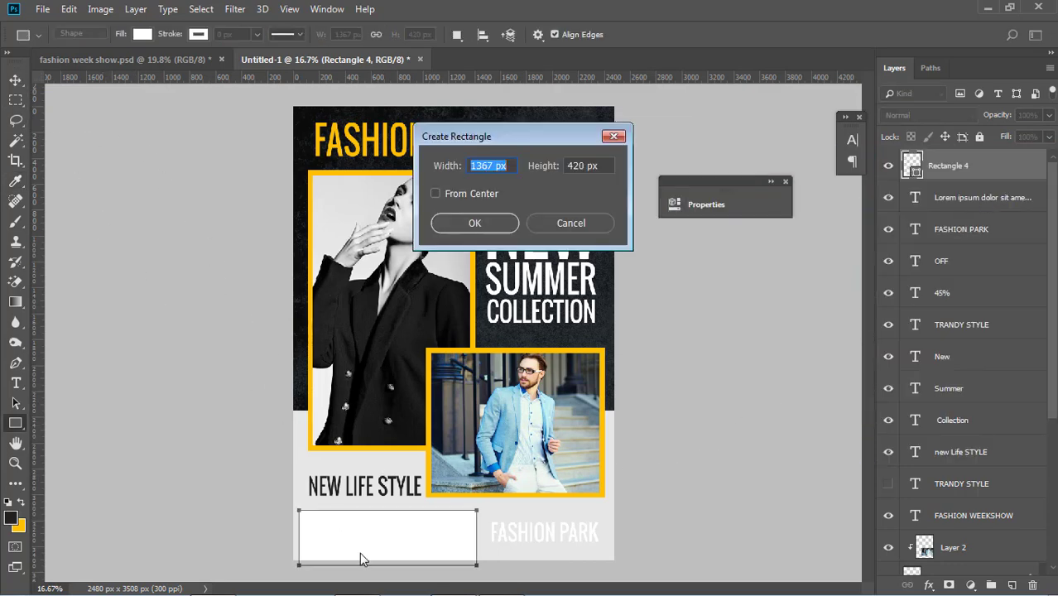
left_click(557, 222)
left_click(553, 487)
left_click(586, 222)
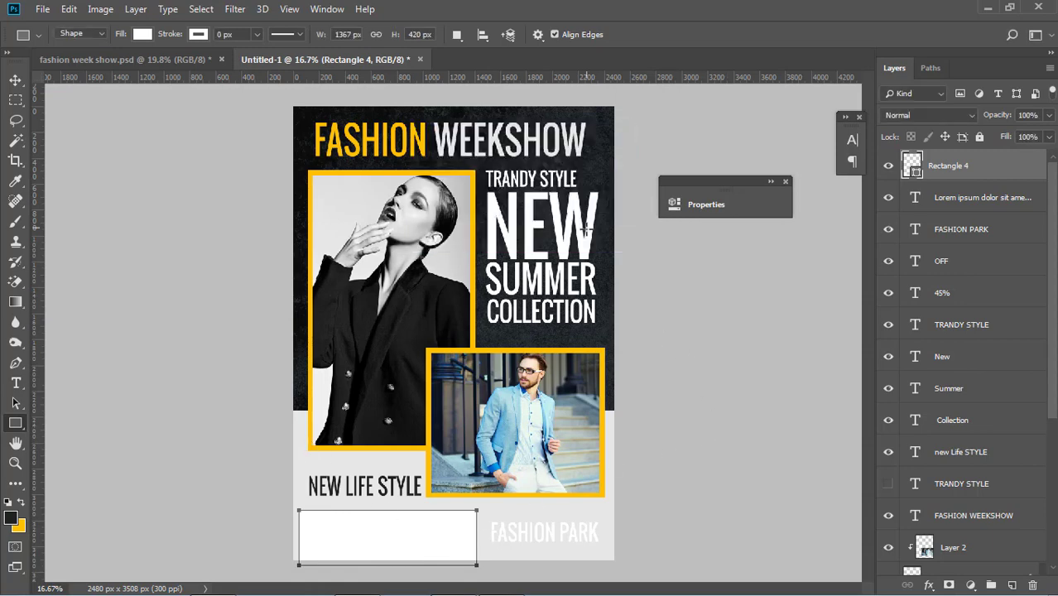
left_click(15, 79)
left_click(386, 521)
left_click_drag(386, 521, 534, 495)
key("ctrl+z")
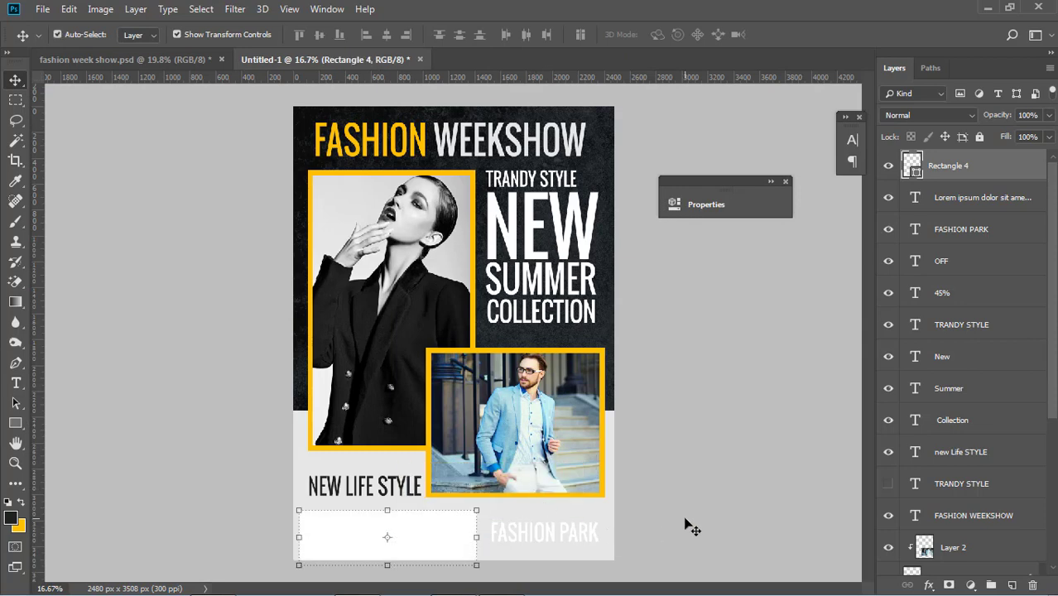
- Fill the new rectangle with #202222 sampled from NEW LIFE STYLE and place its layer directly below the 45% text
left_click(686, 522, "ctrl")
left_click(465, 532, "ctrl")
double_click(913, 165)
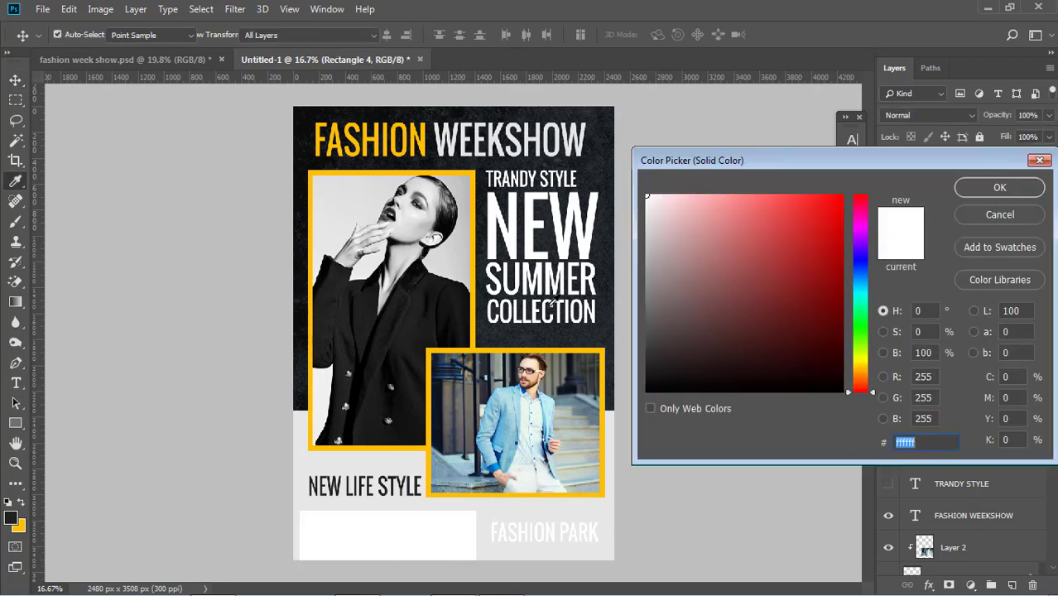
left_click(405, 478)
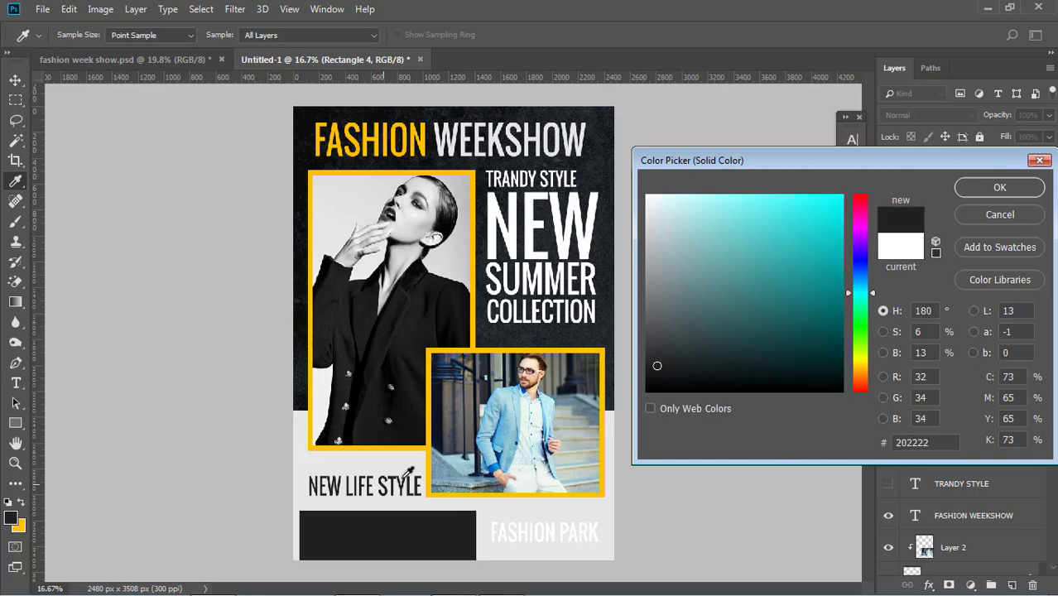
left_click(1011, 183)
left_click_drag(977, 165, 987, 305)
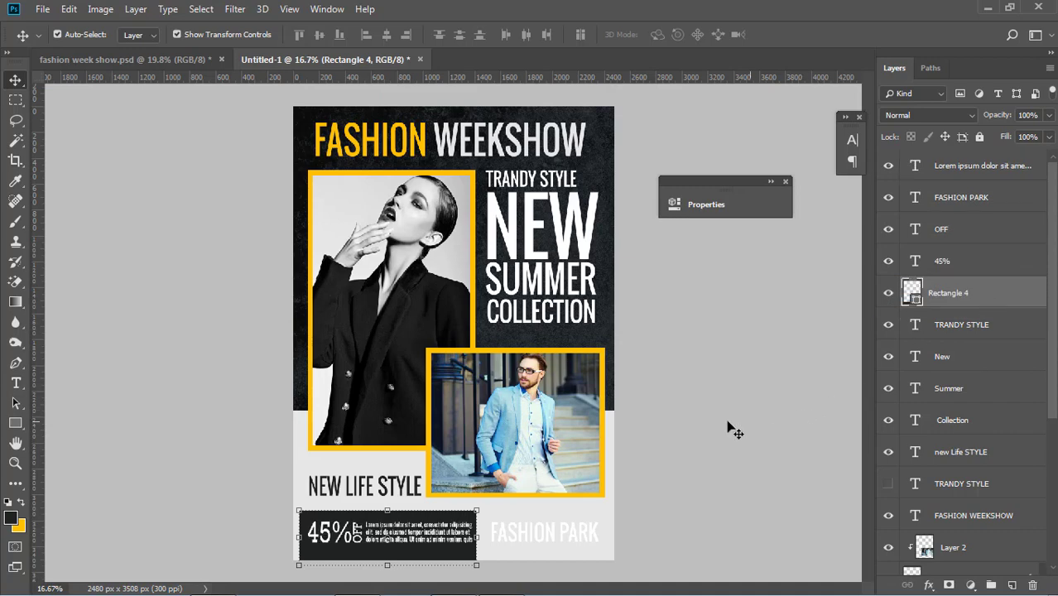
- Stretch the dark rectangle behind the 45% OFF text slightly past the poster's left edge
left_click(702, 435)
left_click(451, 554)
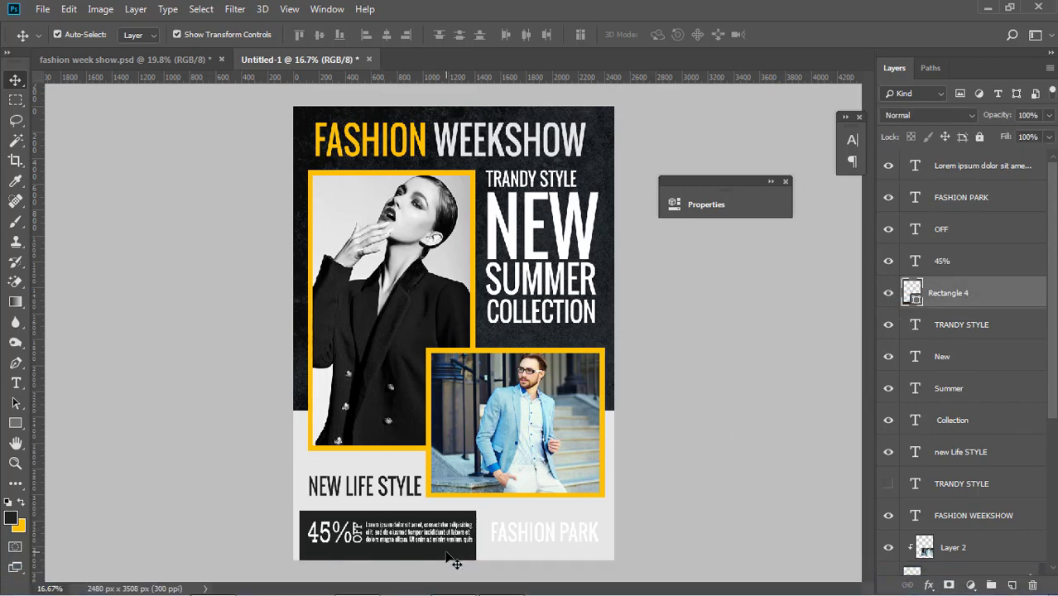
left_click_drag(299, 536, 287, 537)
key("Return")
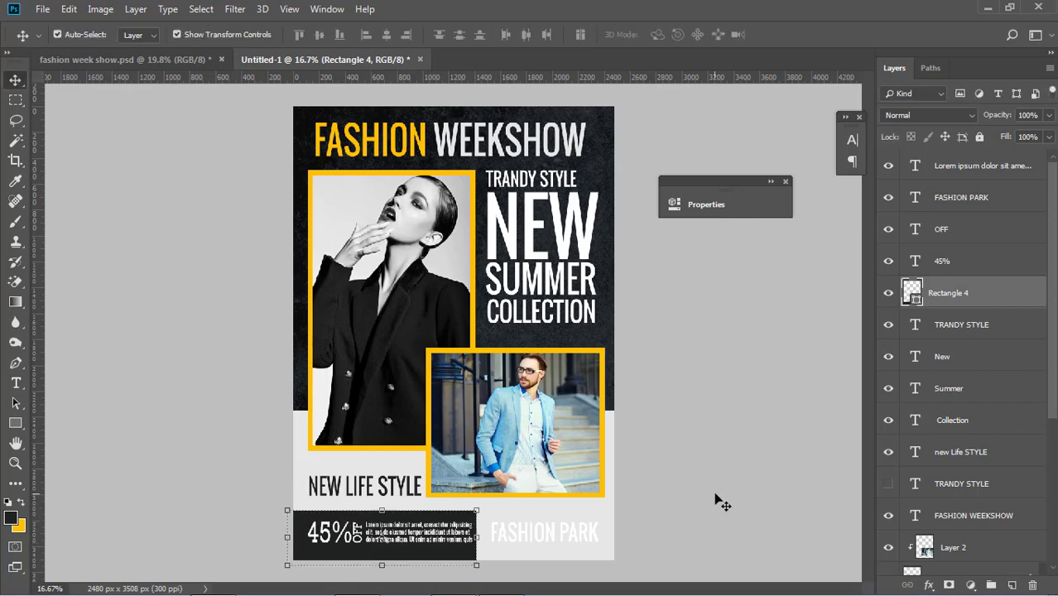
- Extend the dark rectangle's right side slightly toward FASHION PARK, scaling its width to 103.83%
left_click(692, 492)
left_click(506, 537)
left_click(445, 564)
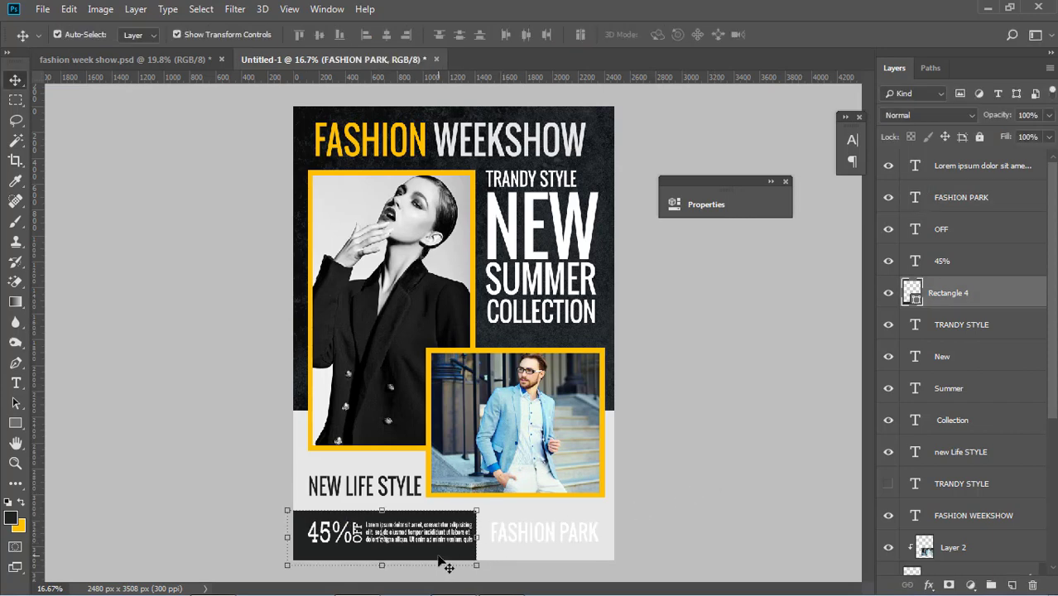
left_click(657, 575)
left_click(461, 564)
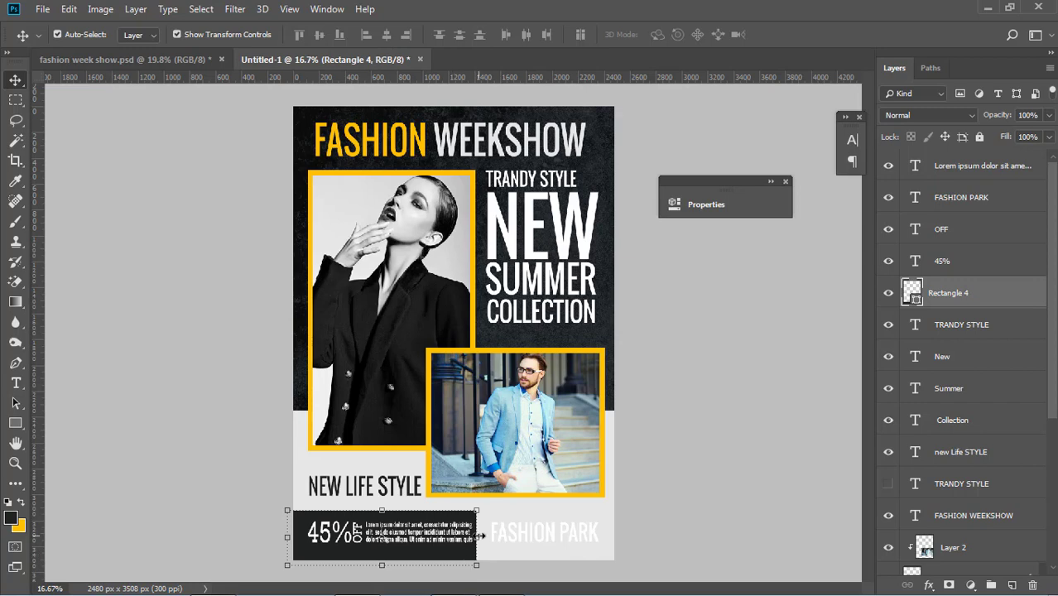
mouse_move(477, 537)
left_mouse_down()
mouse_move(494, 537)
mouse_move(486, 531)
left_mouse_up()
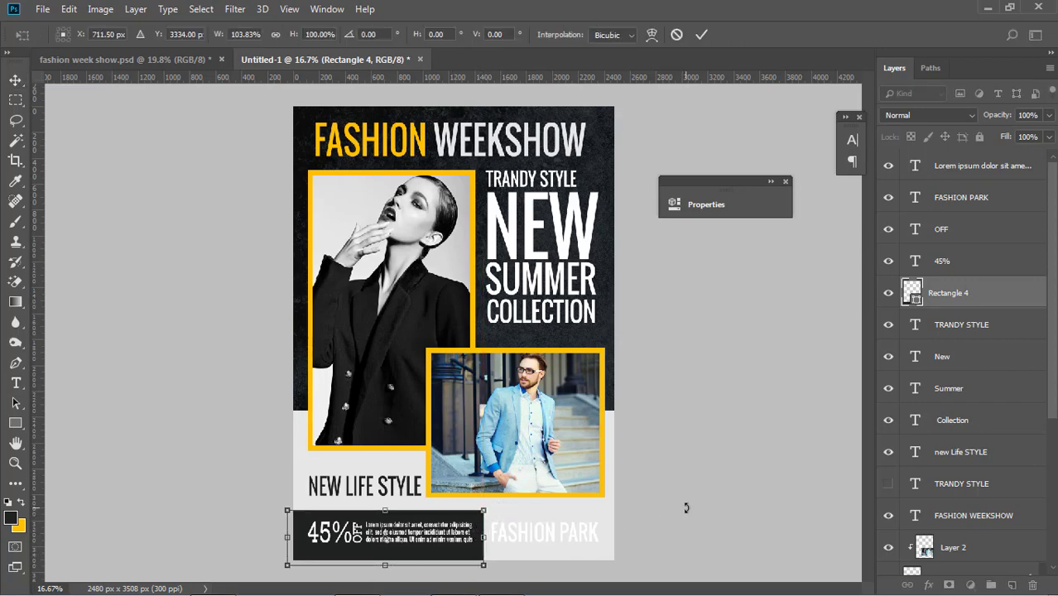
key("Return")
- Draw a dark rectangle around the FASHION PARK text and place its layer directly below that text
left_click(520, 534)
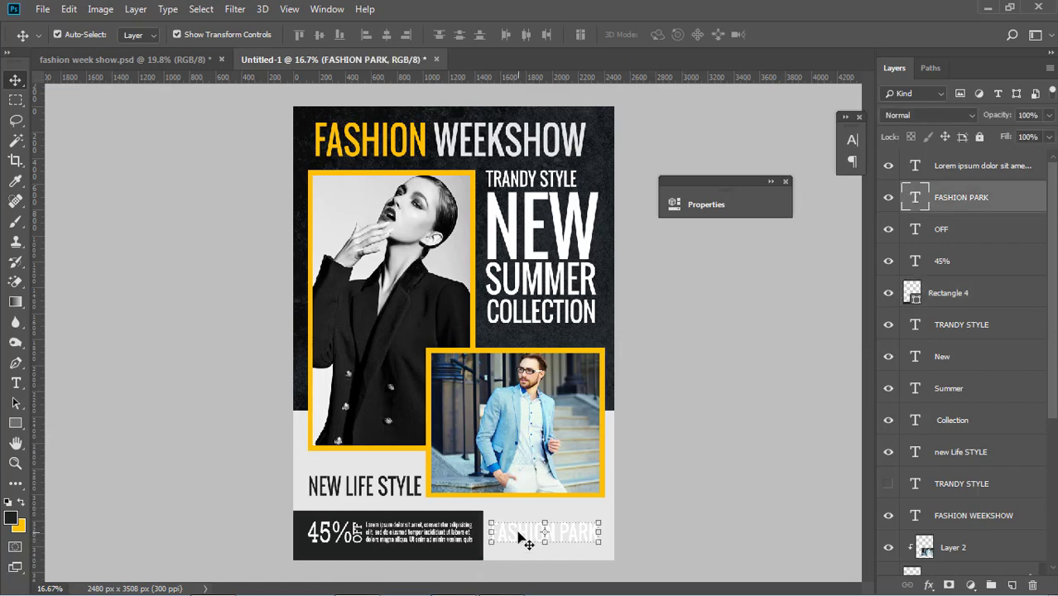
left_click(723, 541)
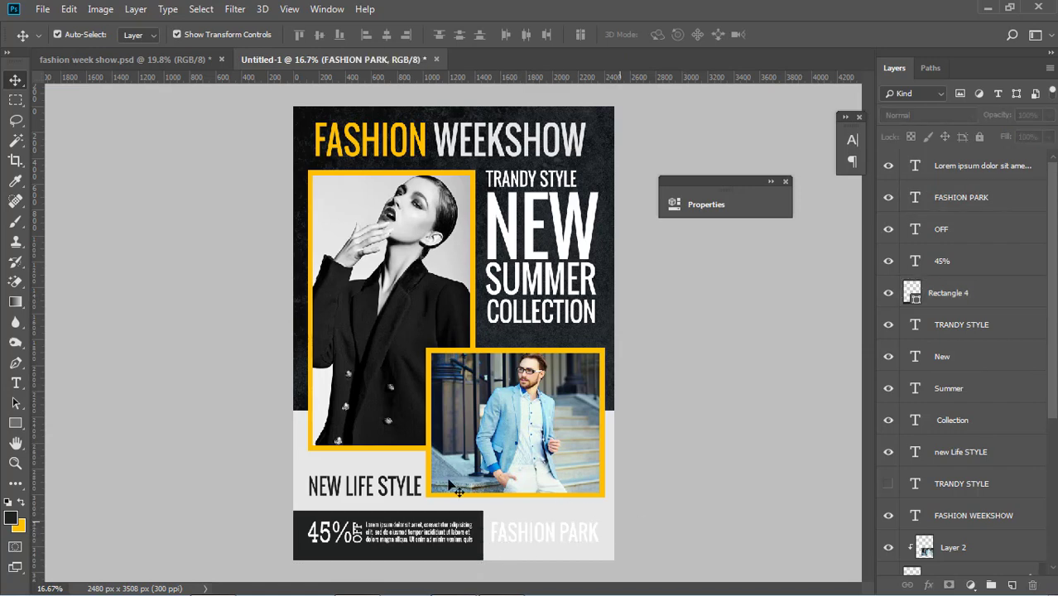
left_click(15, 423)
left_click_drag(489, 514, 604, 547)
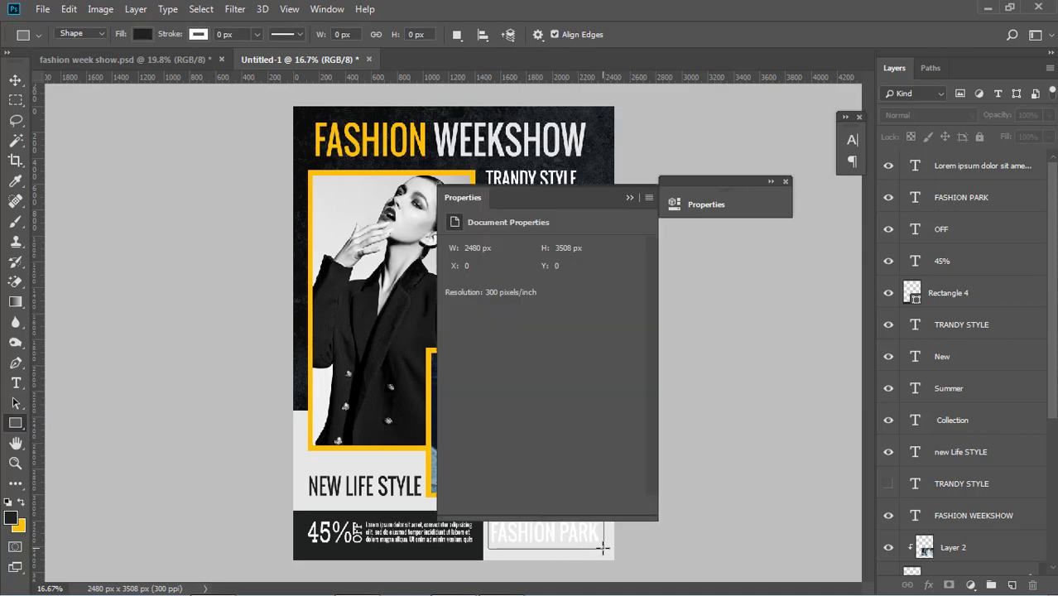
left_click_drag(954, 166, 969, 242)
left_click(17, 81)
left_click(171, 155)
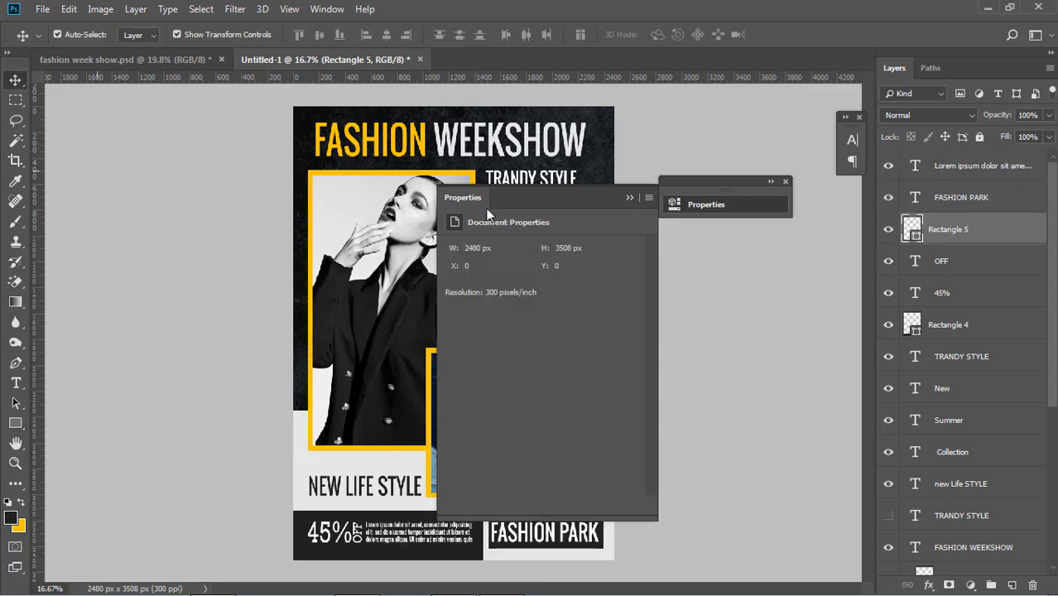
left_click(630, 199)
- Center the FASHION PARK text and its dark rectangle on each other vertically and horizontally
left_click(571, 534)
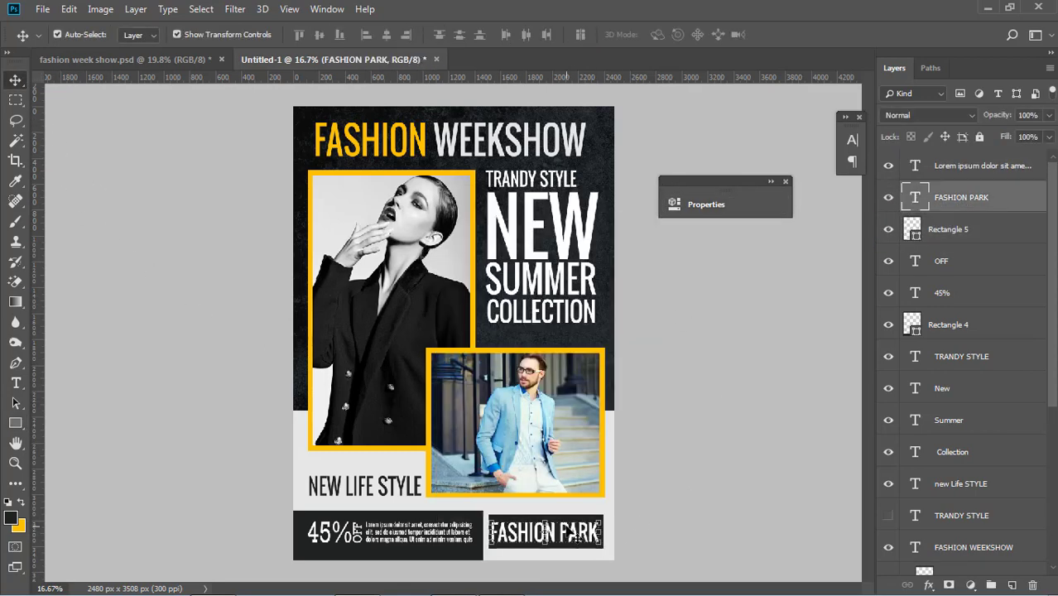
left_click(951, 230, "shift")
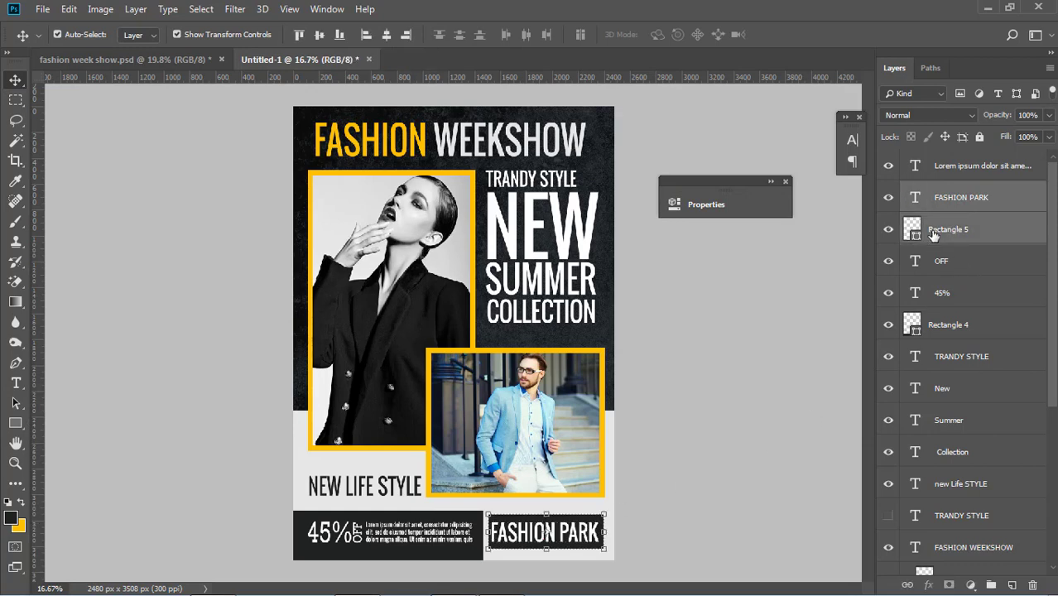
left_click(320, 36)
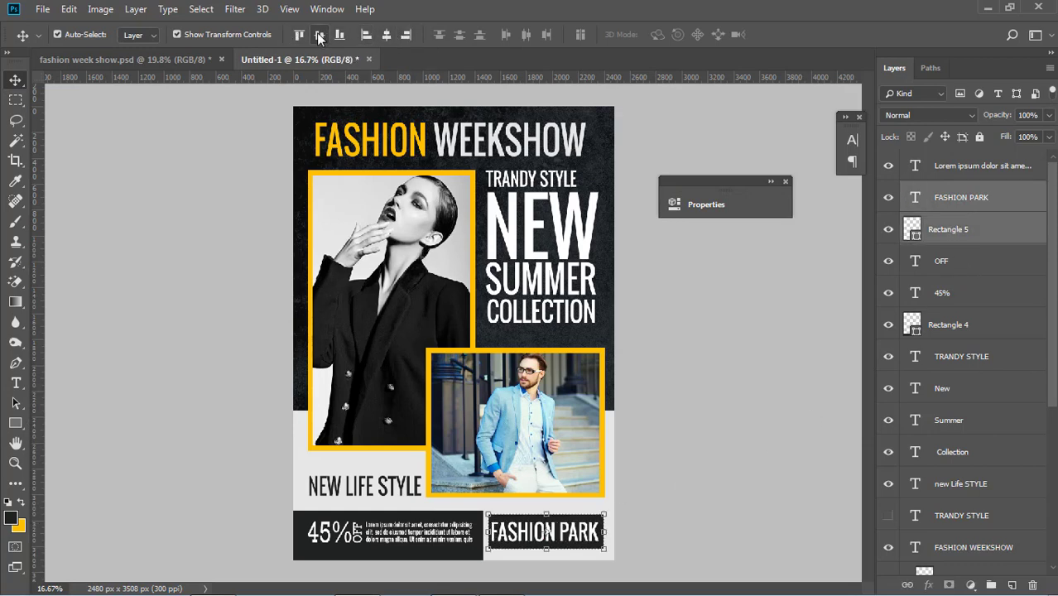
left_click(392, 34)
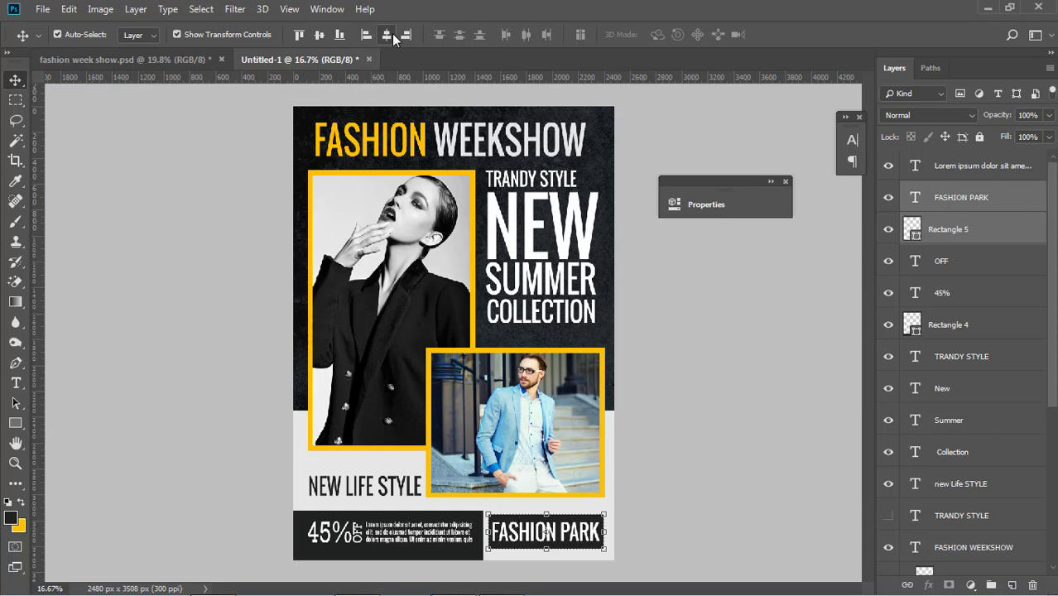
left_click(737, 506)
left_click(576, 535)
left_click(708, 514)
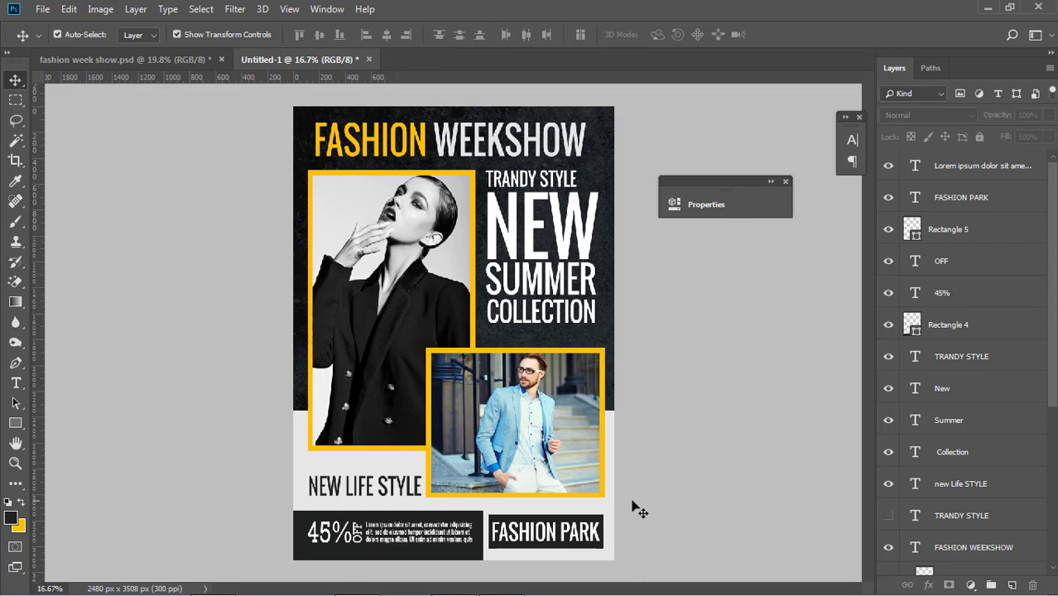
- Shift the Lorem ipsum paragraph slightly to the right inside the dark 45% OFF box
left_click(383, 490)
left_click(421, 535)
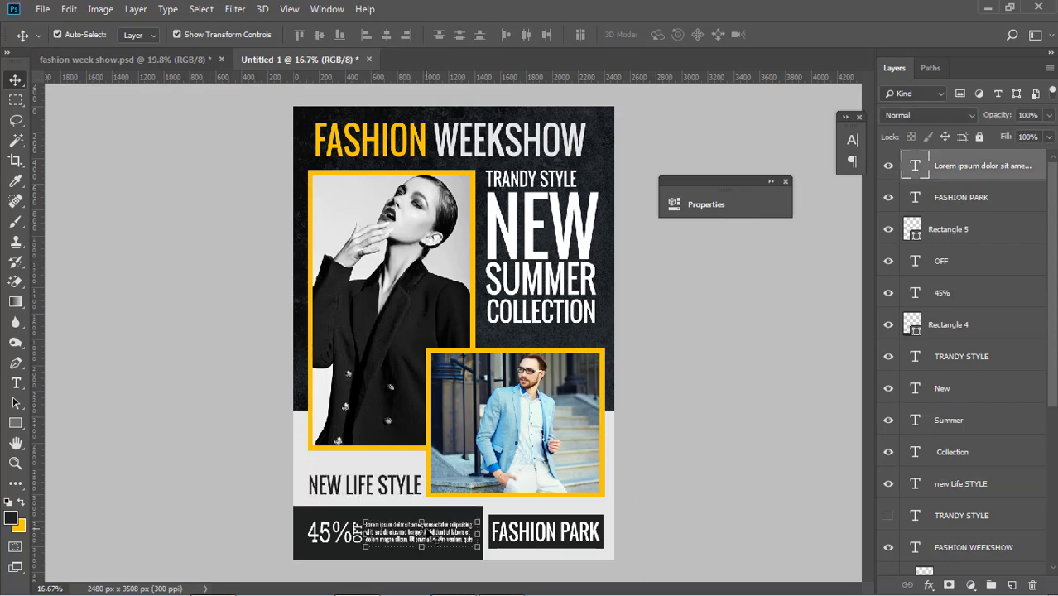
left_click_drag(421, 535, 423, 535)
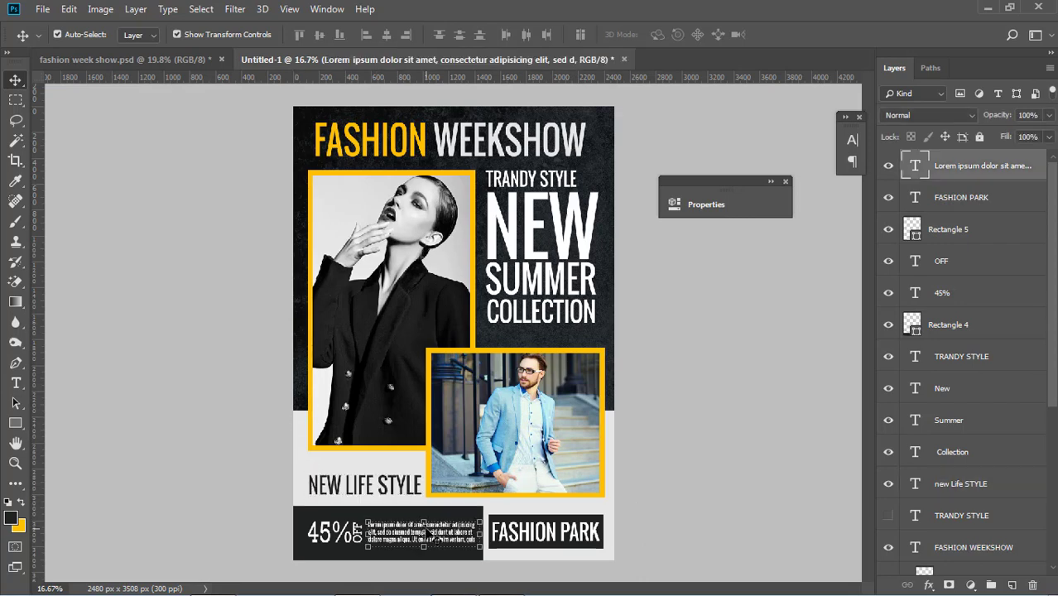
left_click(717, 459)
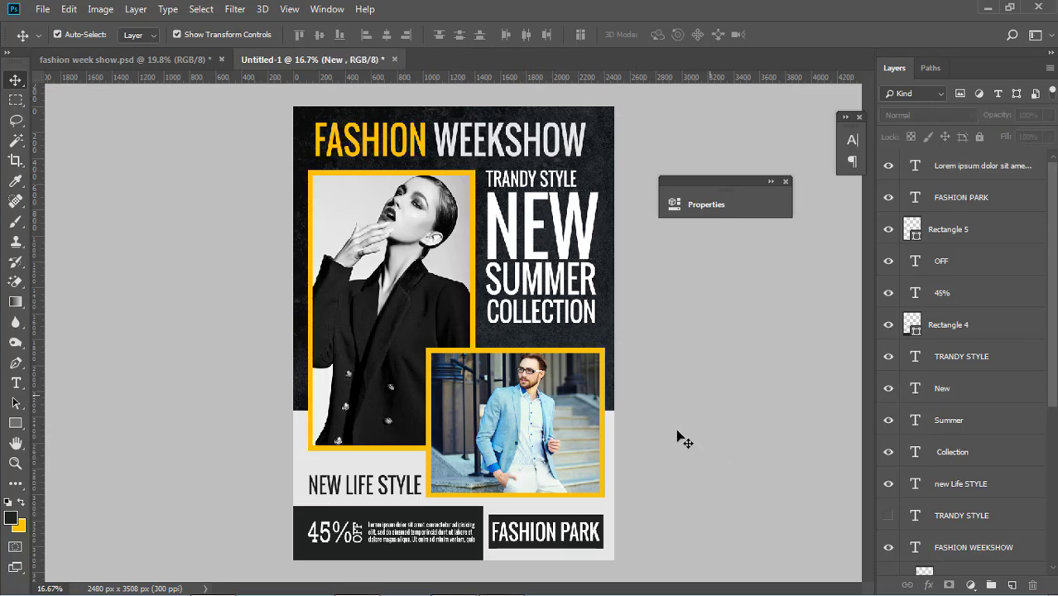
left_click(398, 490)
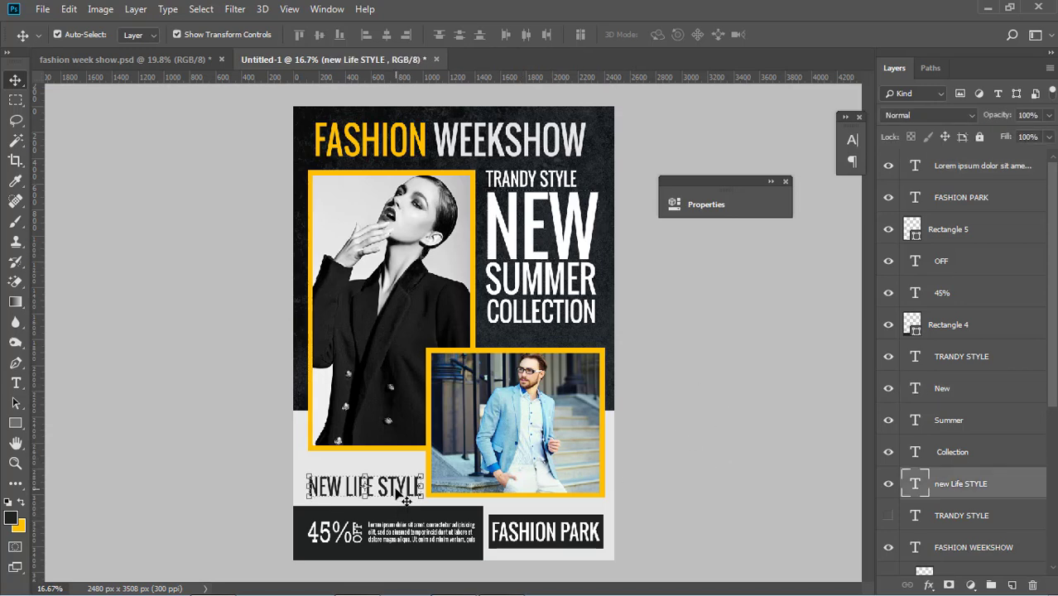
left_click(738, 466)
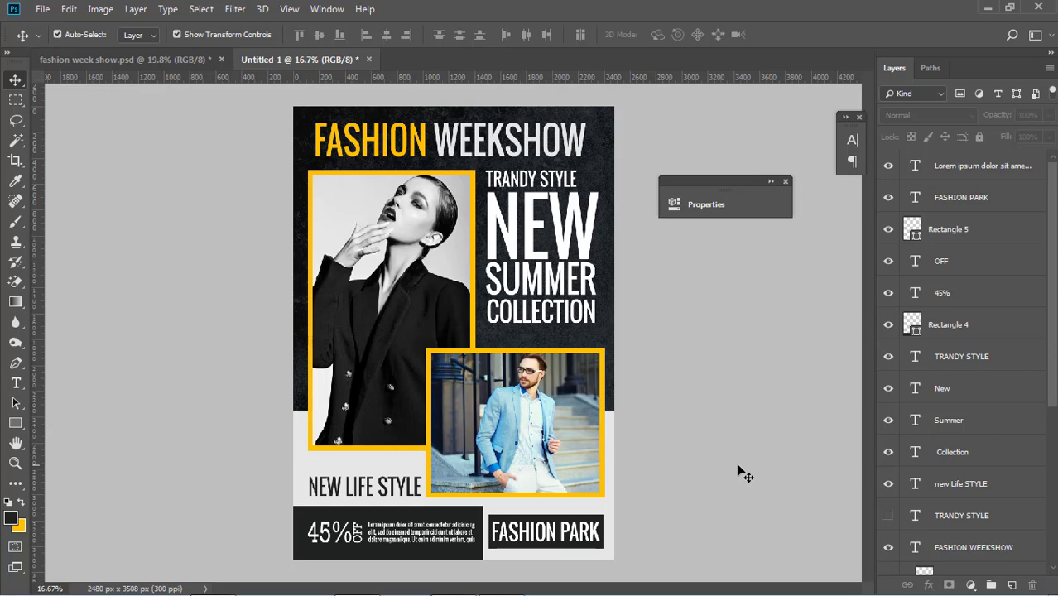
left_click(411, 196)
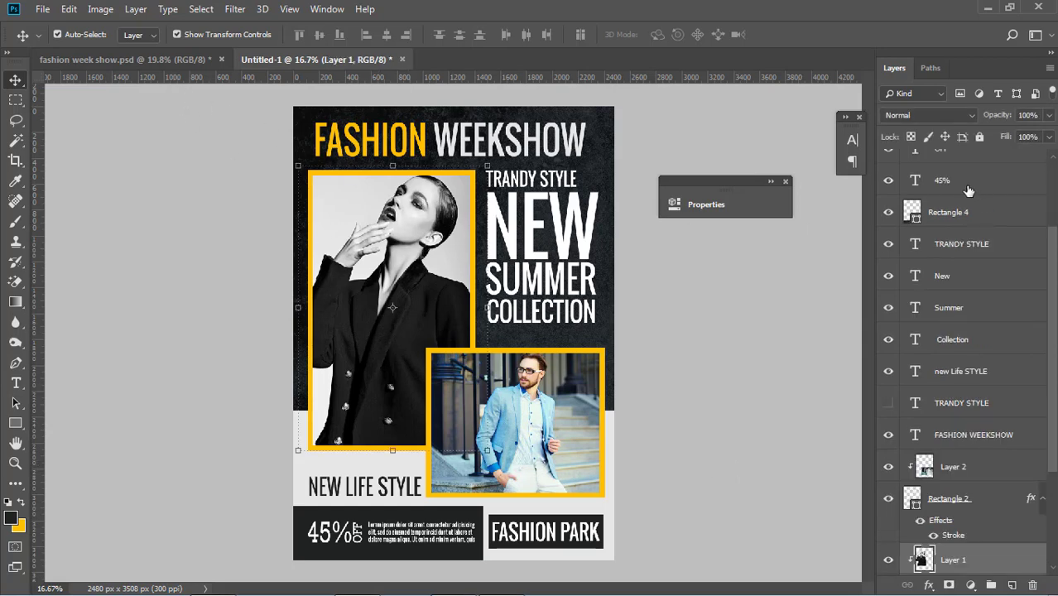
scroll(970, 190, "up", 3)
left_click(756, 275)
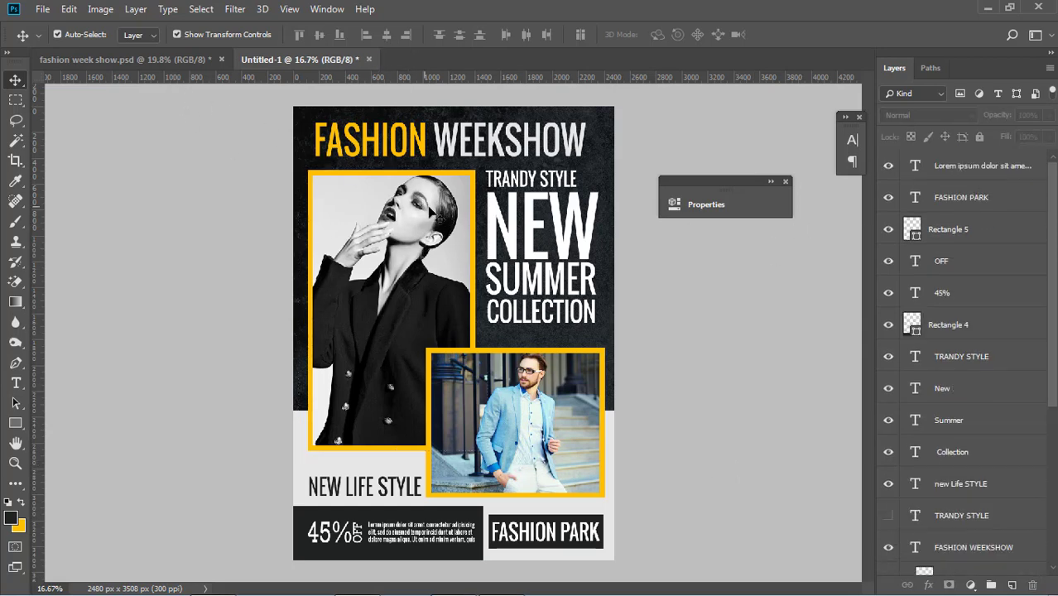
scroll(969, 398, "down", 5)
left_click(953, 402)
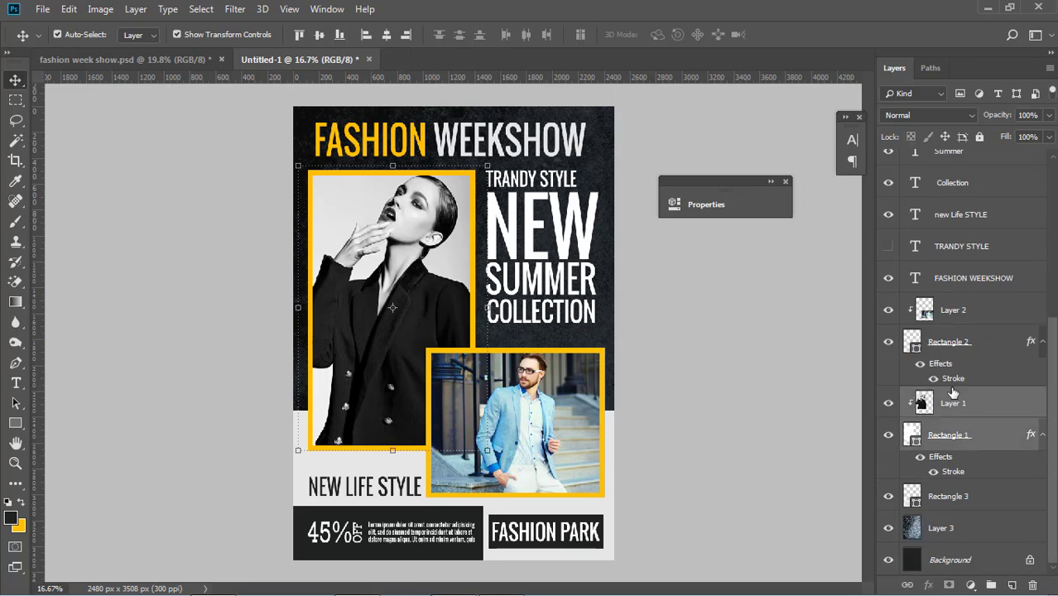
left_click(945, 310, "ctrl")
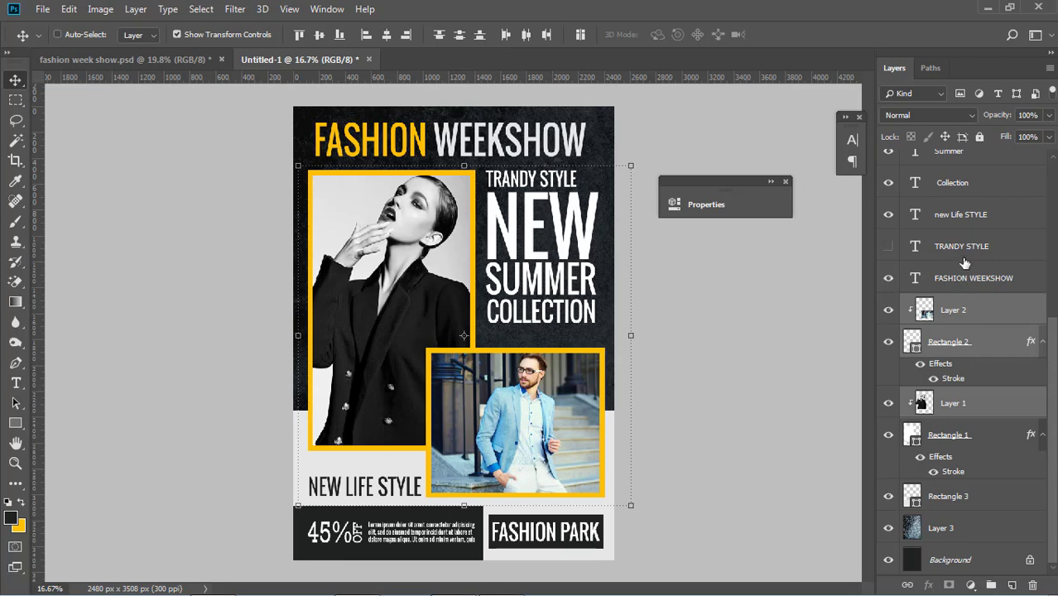
left_click(767, 321)
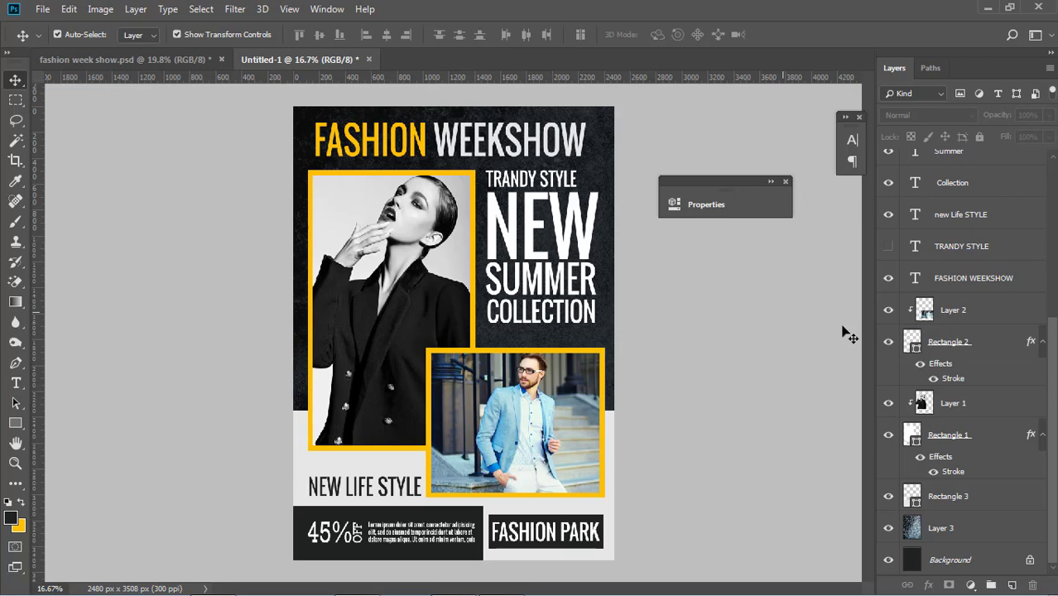
- Scale both photos, the smaller photo's frame and the four collection text lines together to about 96.77% around their centre
left_click(961, 312)
left_click(964, 343, "ctrl")
left_click(961, 404, "ctrl")
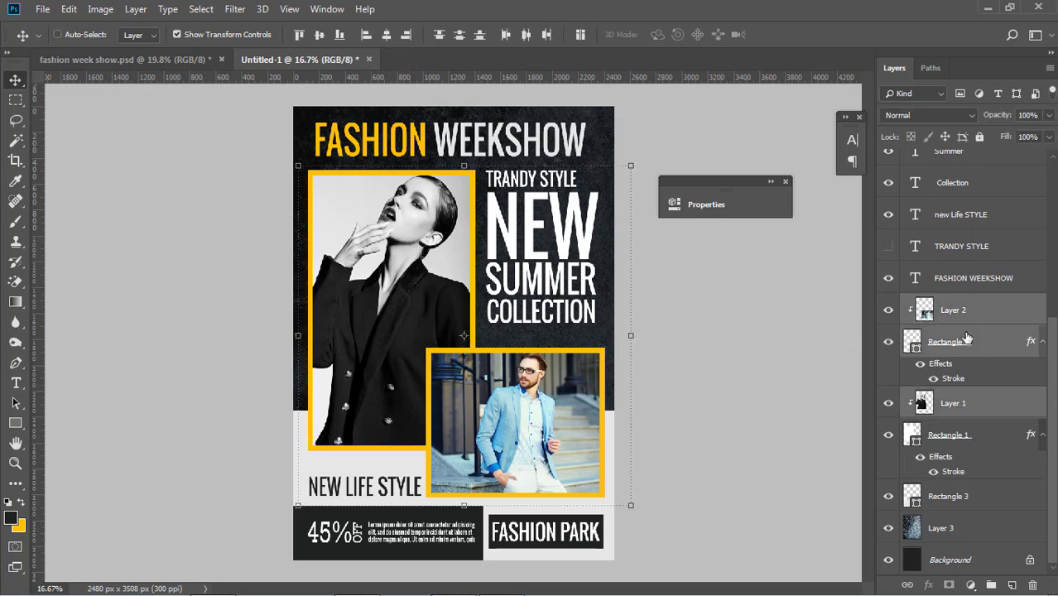
left_click(950, 195, "ctrl")
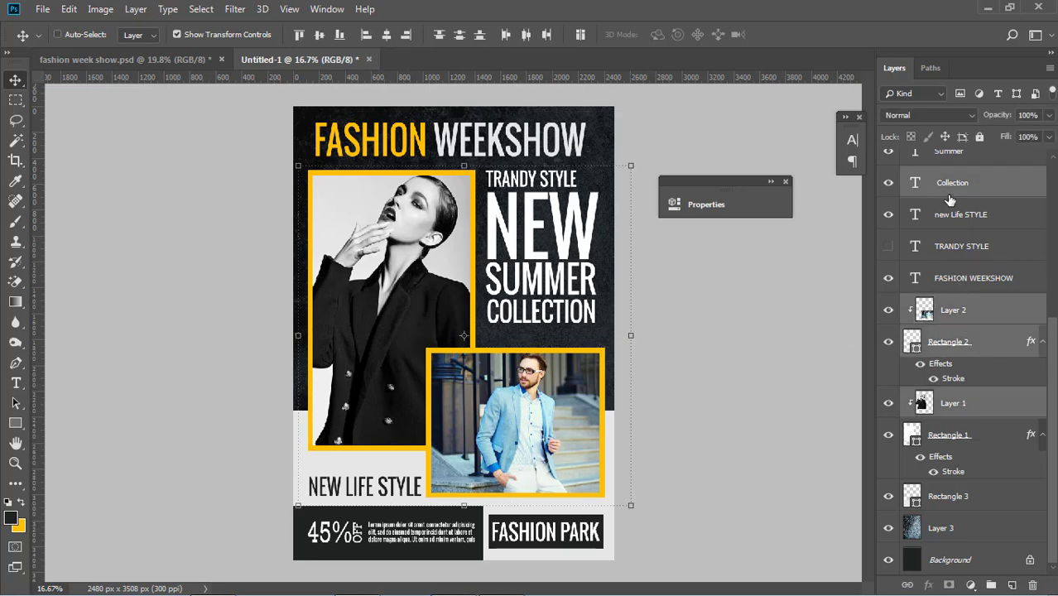
scroll(957, 223, "up", 3)
left_click(962, 246, "ctrl")
left_click(949, 214, "ctrl")
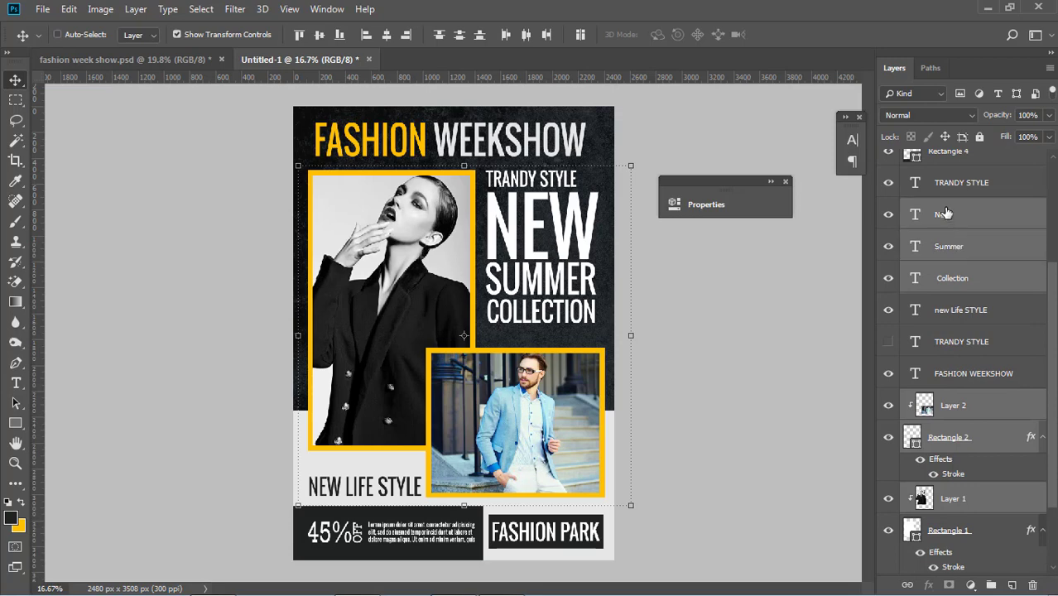
left_click(952, 187, "ctrl")
scroll(961, 265, "up", 2)
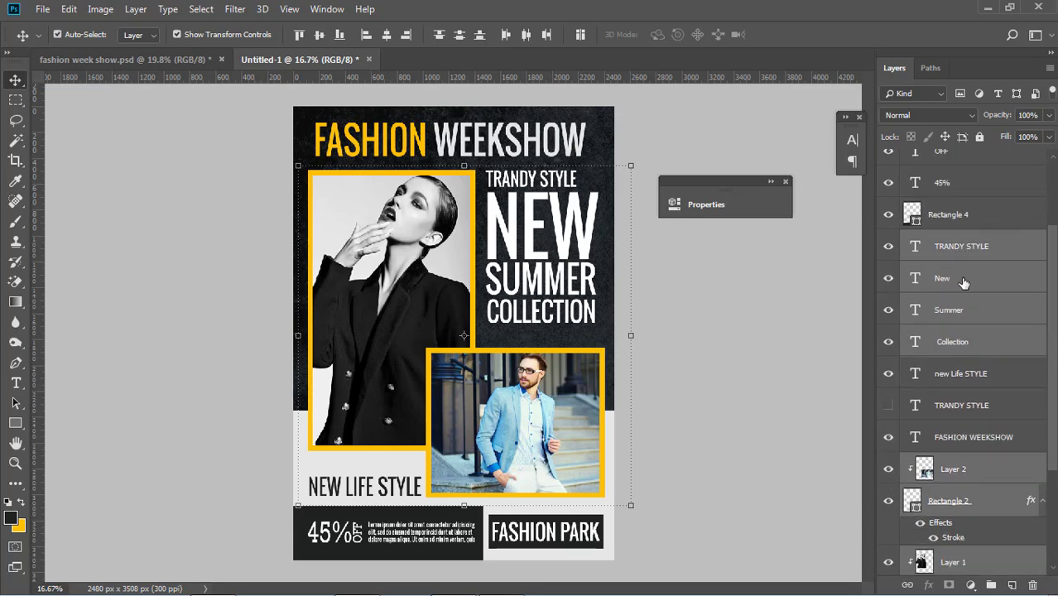
scroll(964, 283, "up", 3)
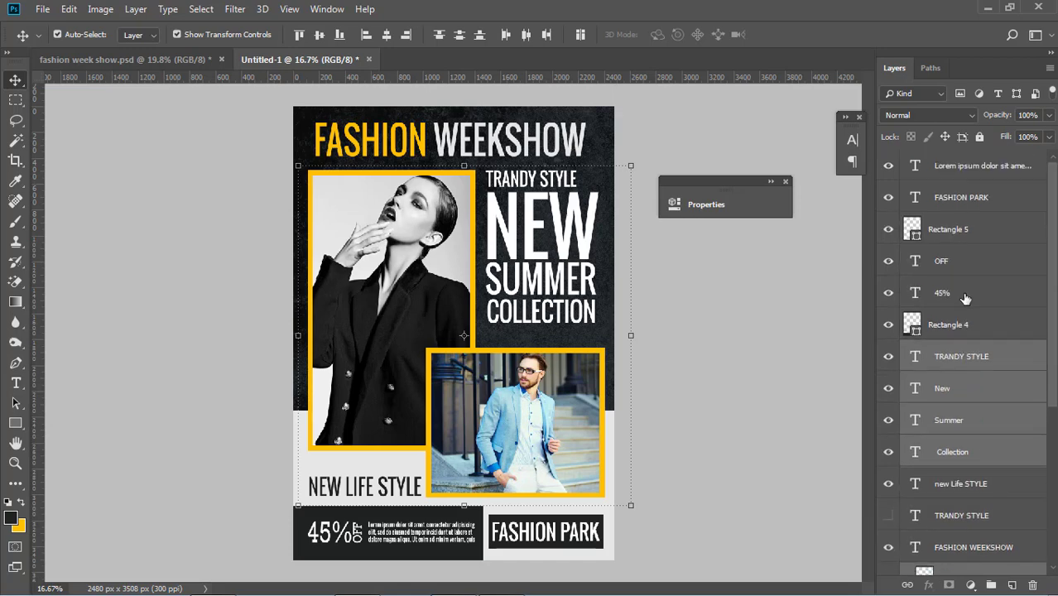
scroll(965, 298, "down", 2)
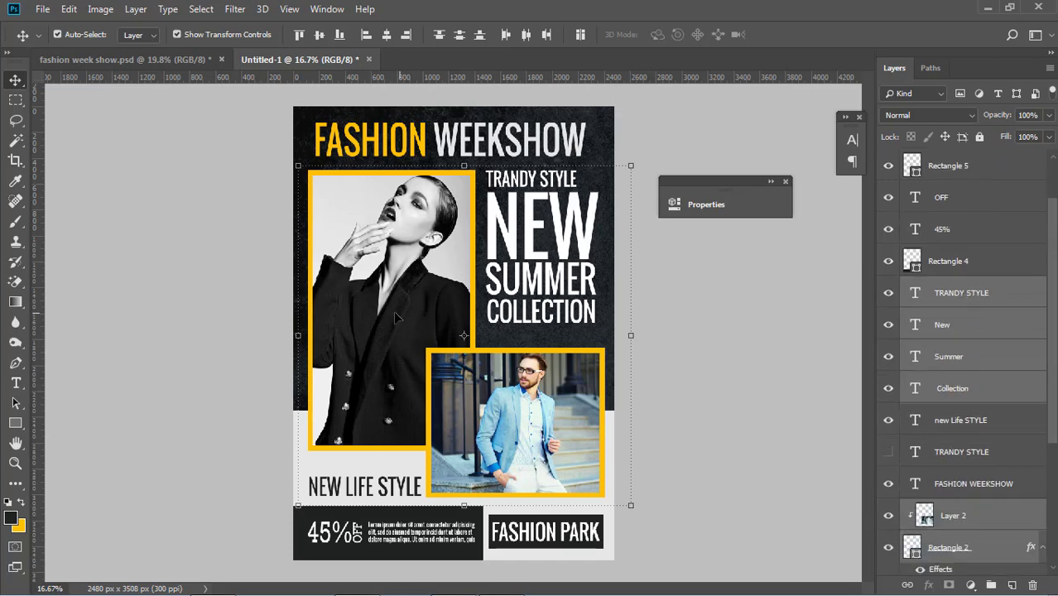
left_click(631, 167)
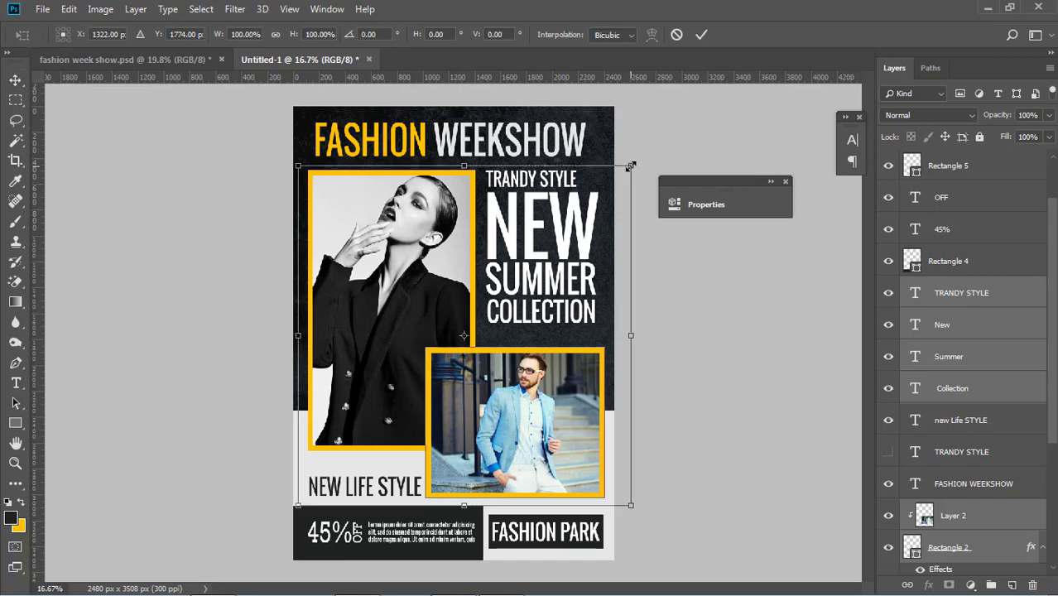
left_click_drag(627, 169, 626, 172)
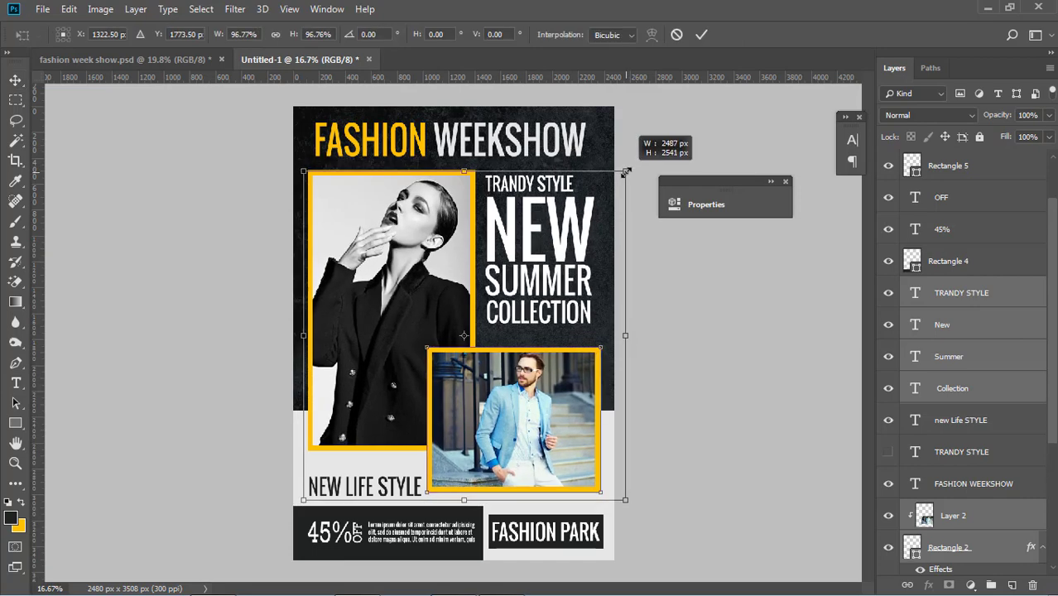
left_click_drag(626, 172, 626, 171)
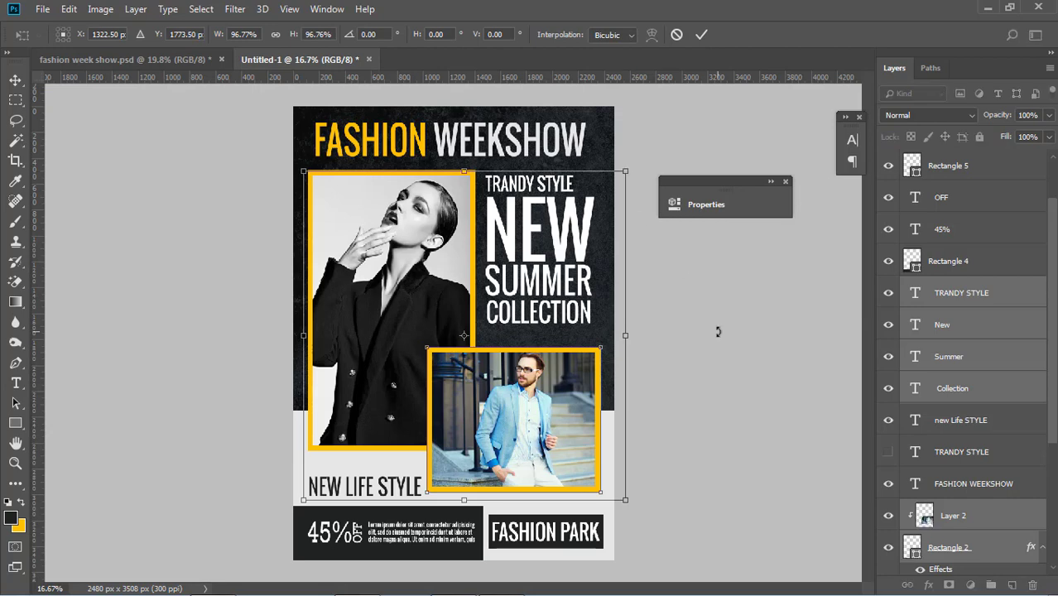
key("Return")
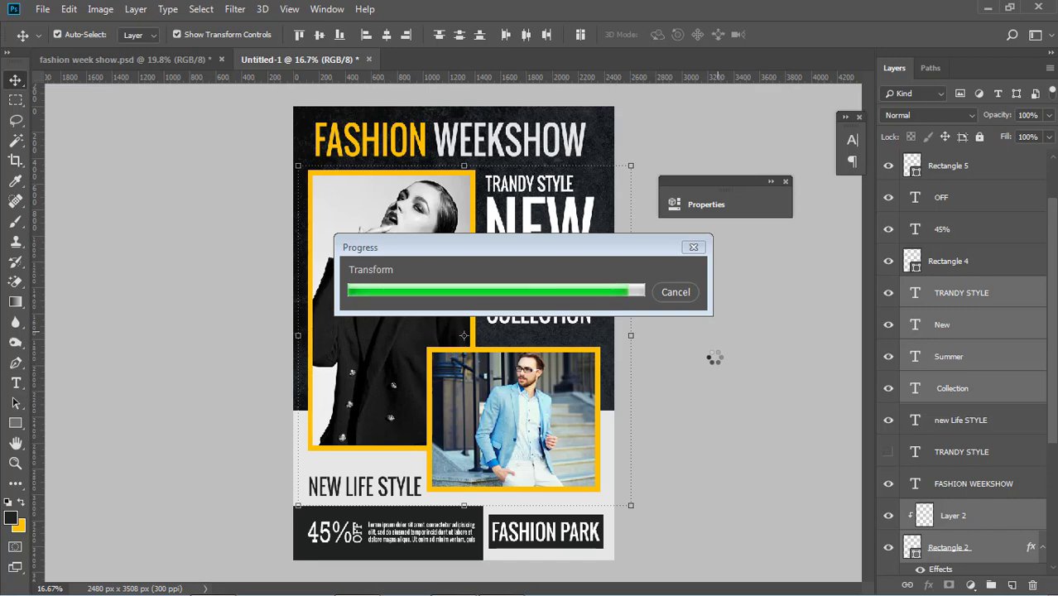
- Link the TRANDY STYLE, NEW, SUMMER and COLLECTION text layers and nudge them up level with the large photo frame's upper edge
left_click(515, 189)
left_click(514, 252, "shift")
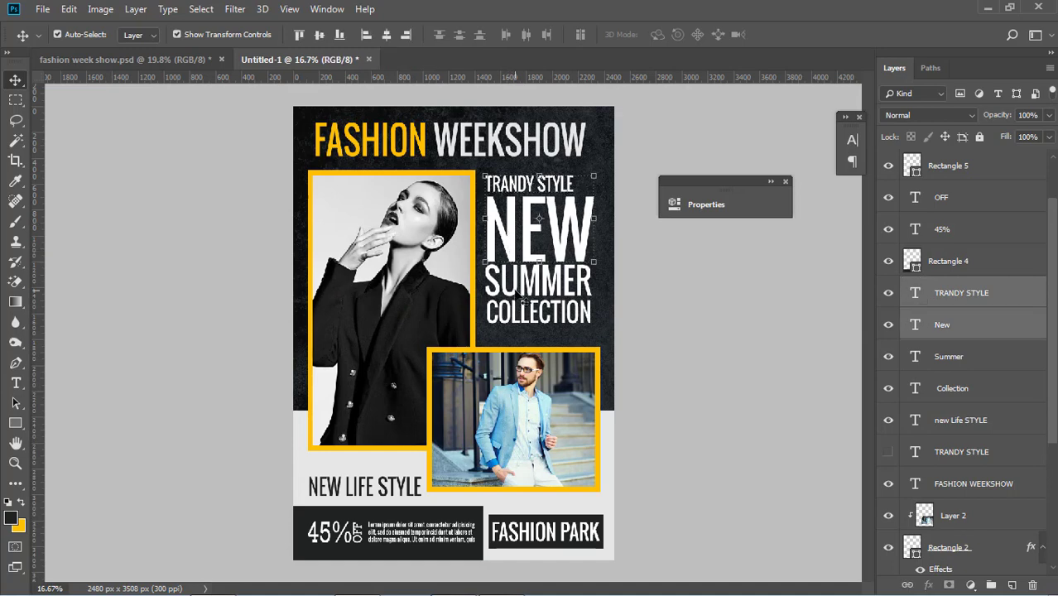
left_click(519, 292, "shift")
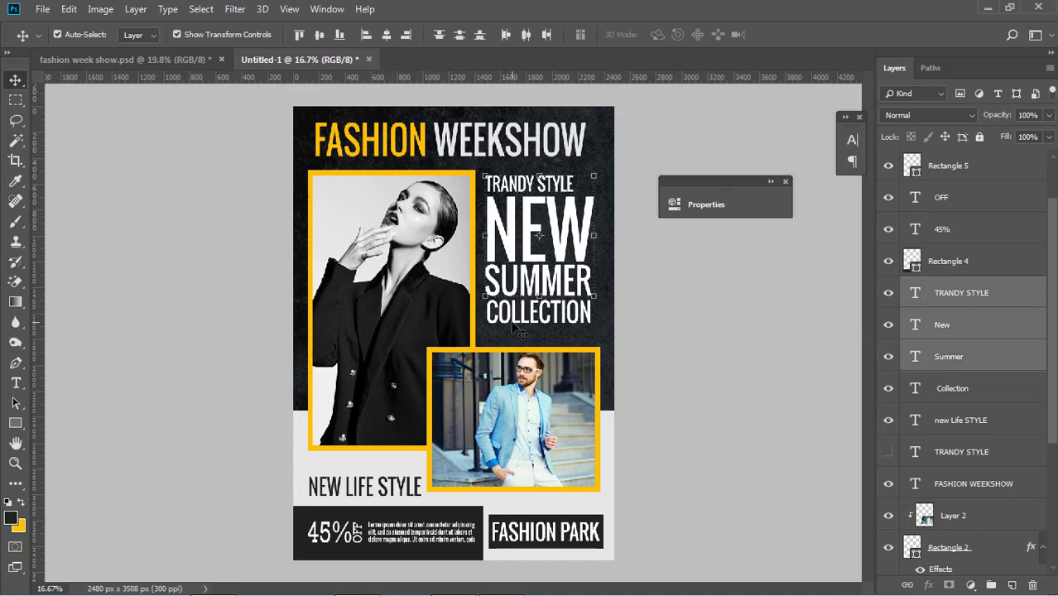
left_click(517, 329, "shift")
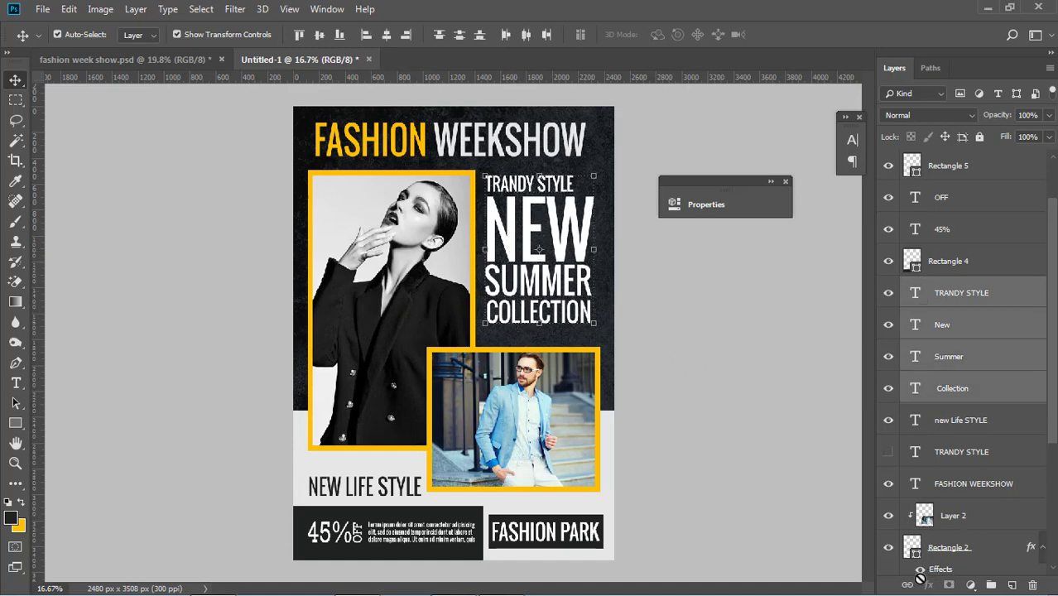
left_click(908, 586)
key("shift+Up")
key("shift+Up")
key("shift+Up")
key("shift+Up")
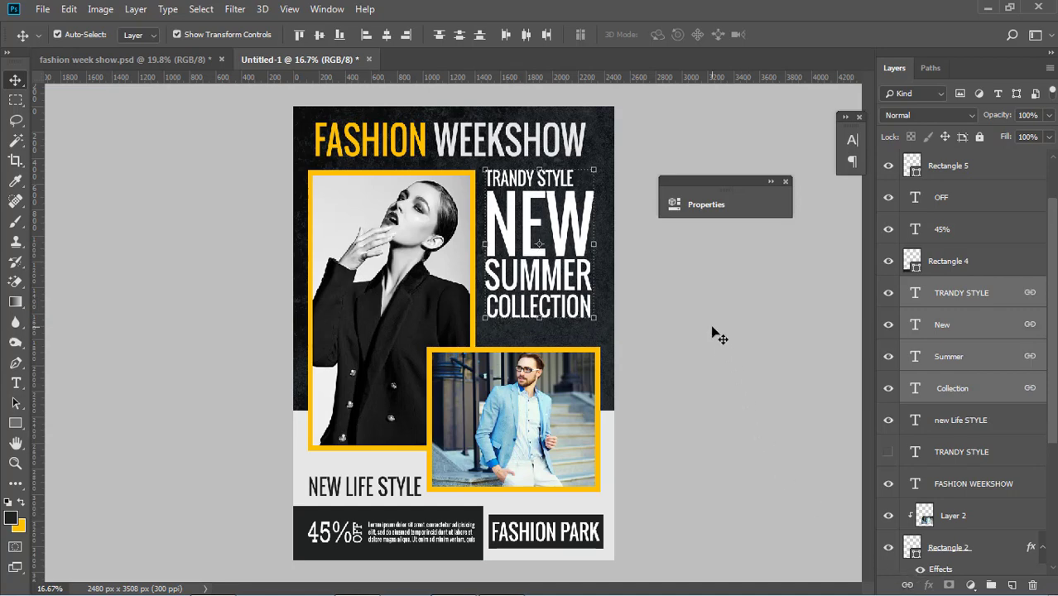
left_click(663, 323)
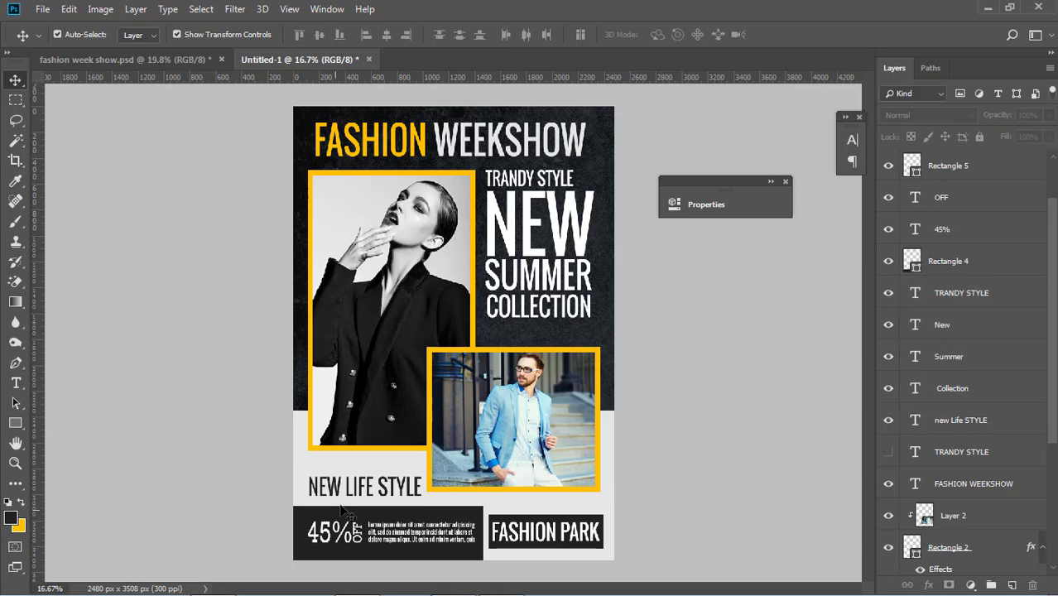
- Nudge the NEW LIFE STYLE text slightly upward, away from the dark discount box
left_click(363, 489)
key("shift+Up")
key("shift+Up")
key("shift+Up")
key("shift+Up")
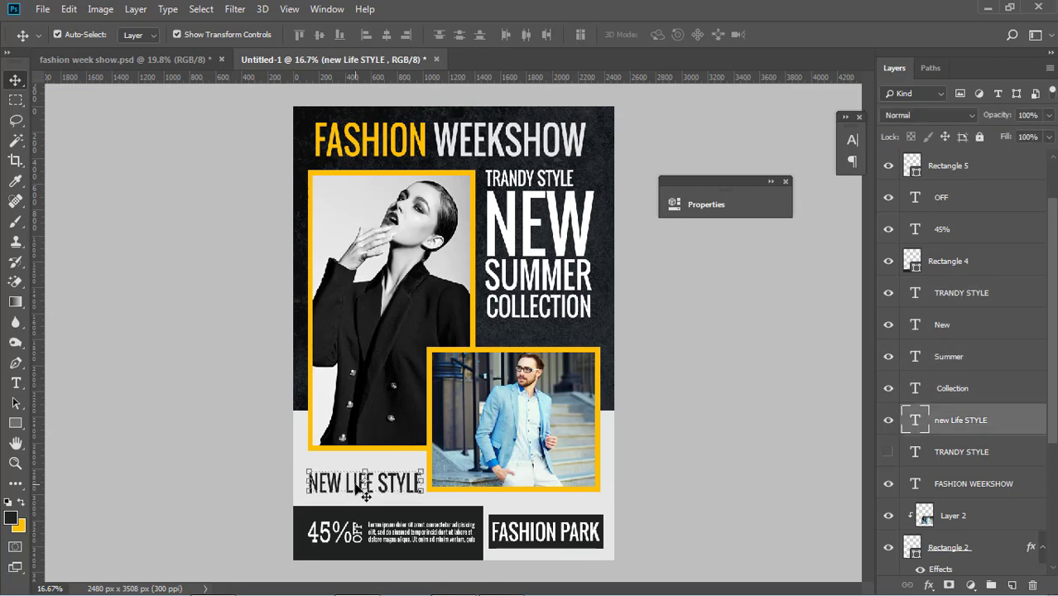
key("shift+Down")
key("shift+Down")
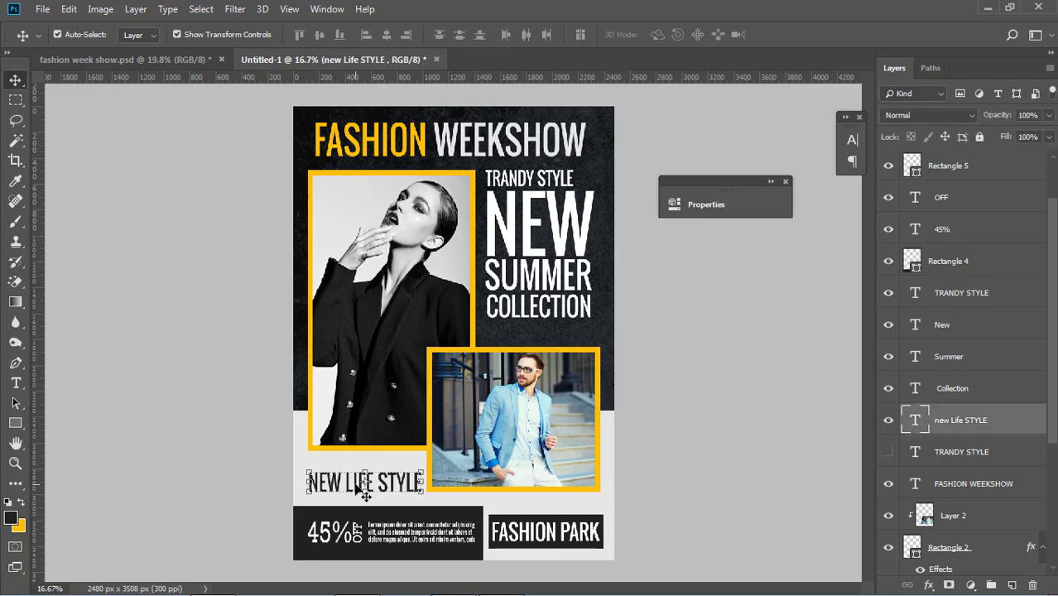
left_click(760, 412)
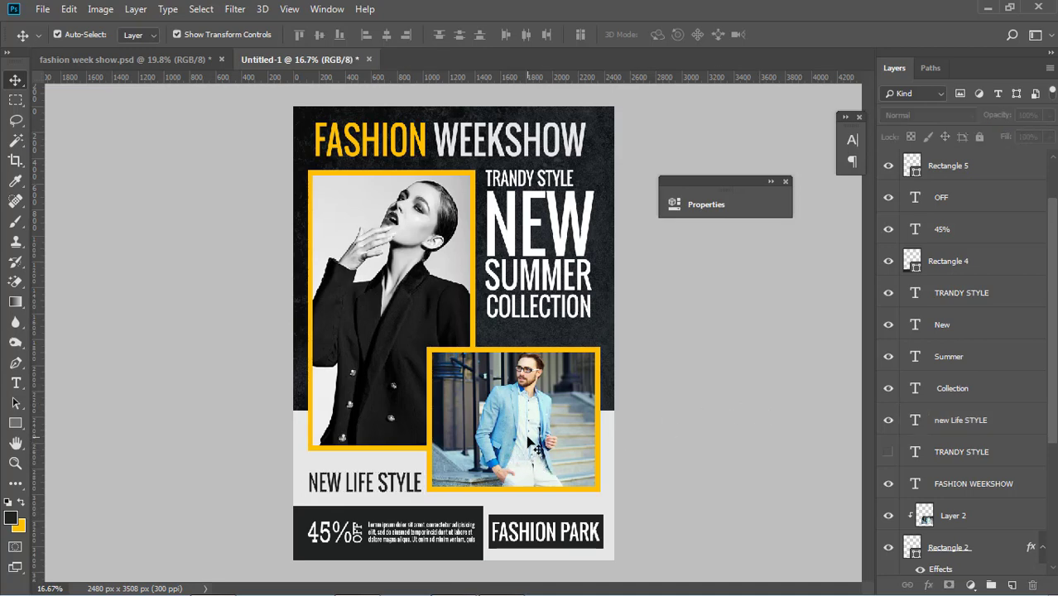
left_click(445, 144)
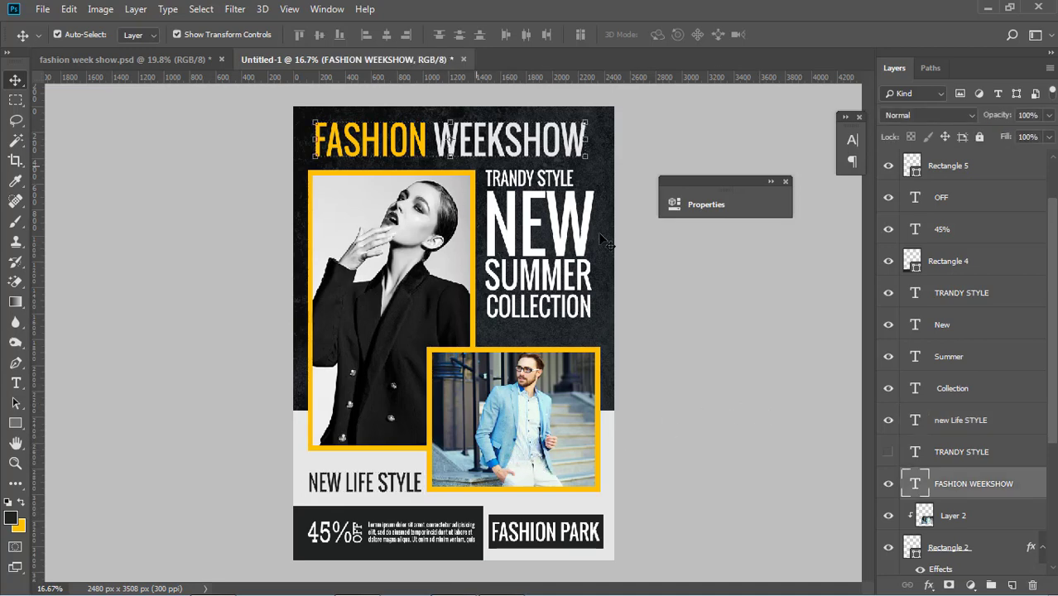
left_click(677, 392)
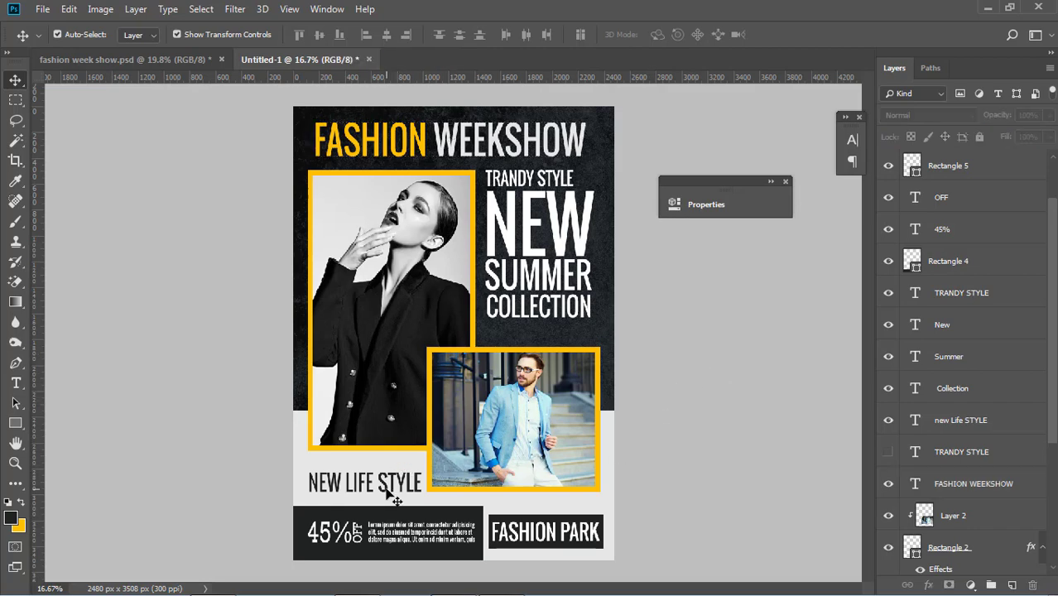
- Add the text CHANGE STYLE in 24.89 pt Oswald Regular just above NEW LIFE STYLE, below the large photo
left_click(16, 383)
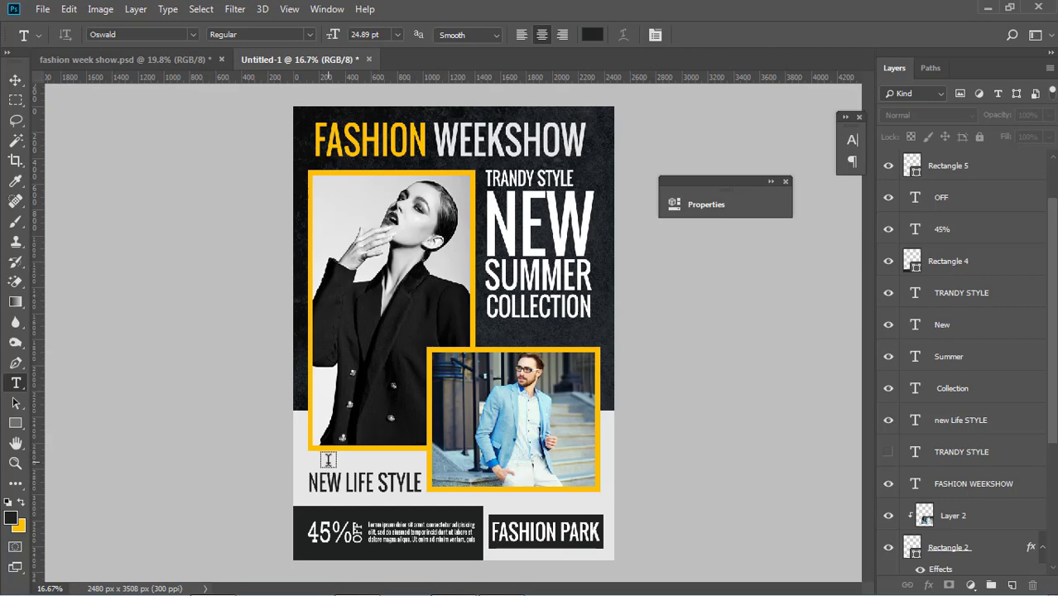
left_click(330, 462)
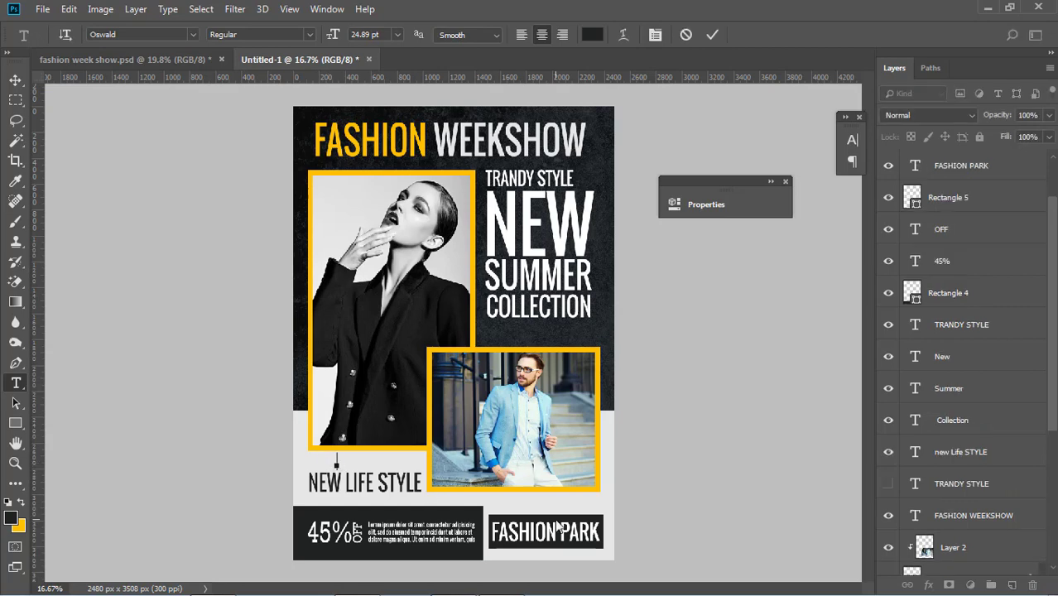
type("CHANGE STYLW")
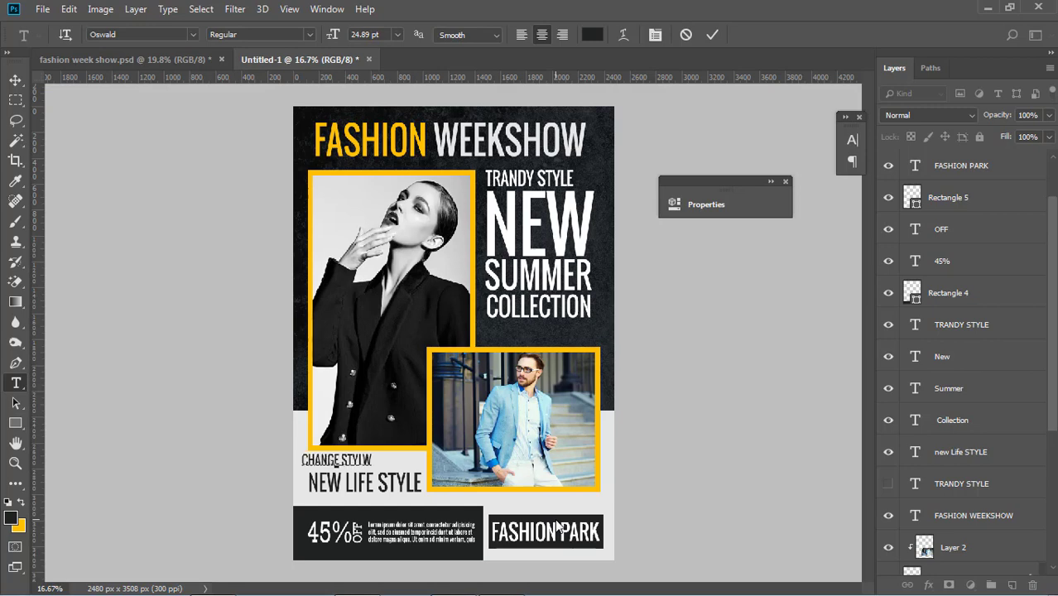
key("BackSpace")
type("E")
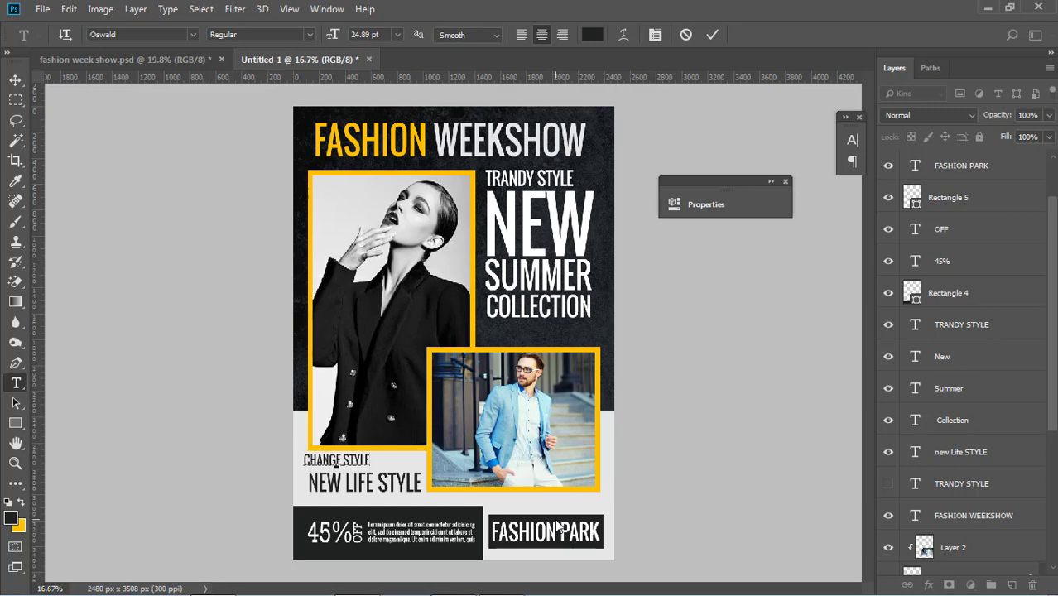
left_click(16, 80)
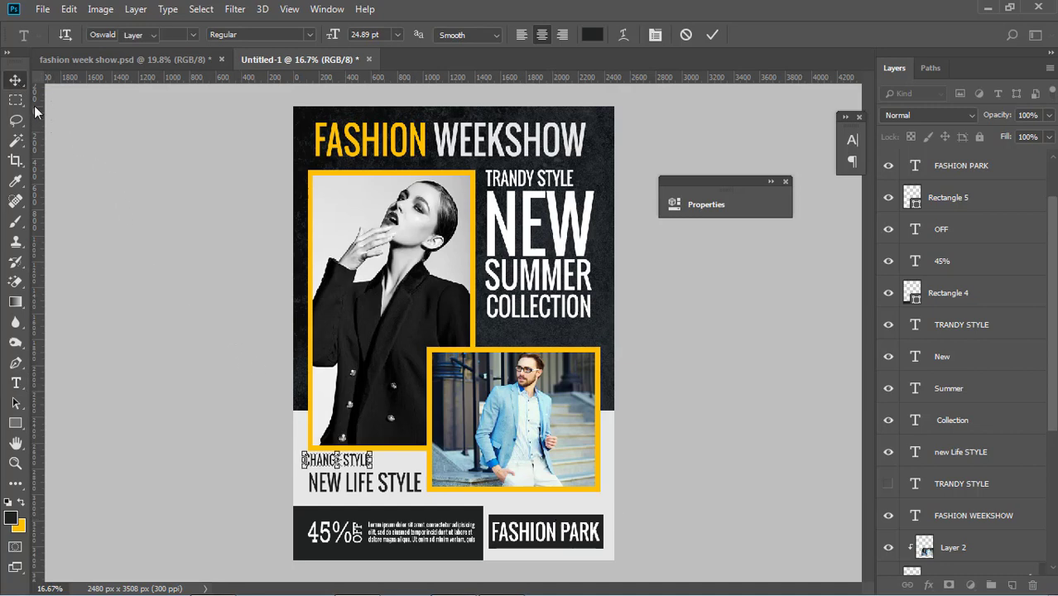
- Move the CHANGE STYLE text down and across so its start lines up with NEW LIFE STYLE below it
left_click(191, 220)
left_click_drag(360, 458, 363, 465)
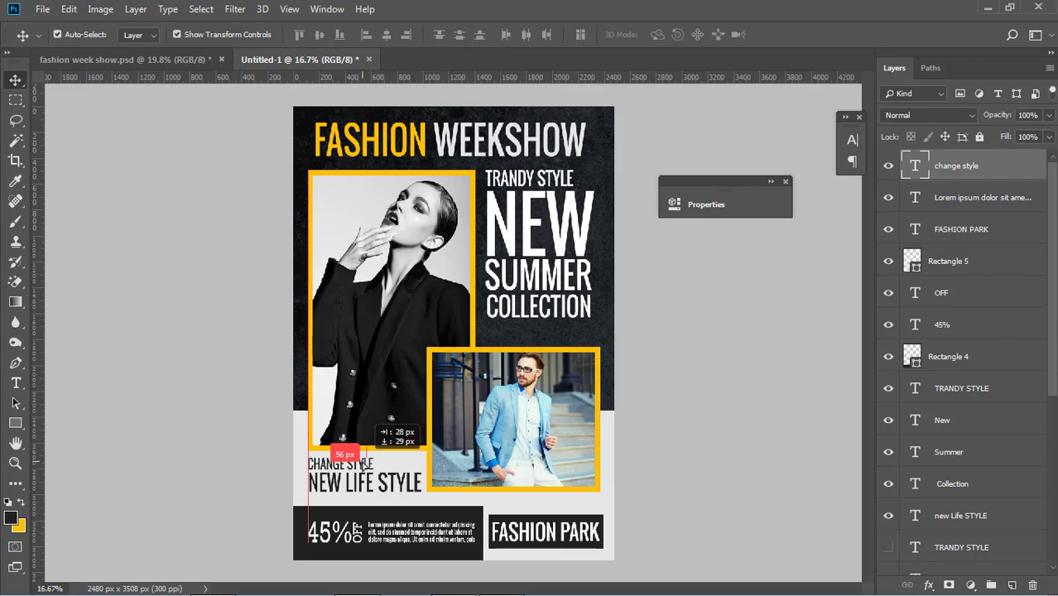
left_click_drag(363, 466, 364, 465)
- Set the letter tracking of the CHANGE STYLE text to 280
left_click(16, 382)
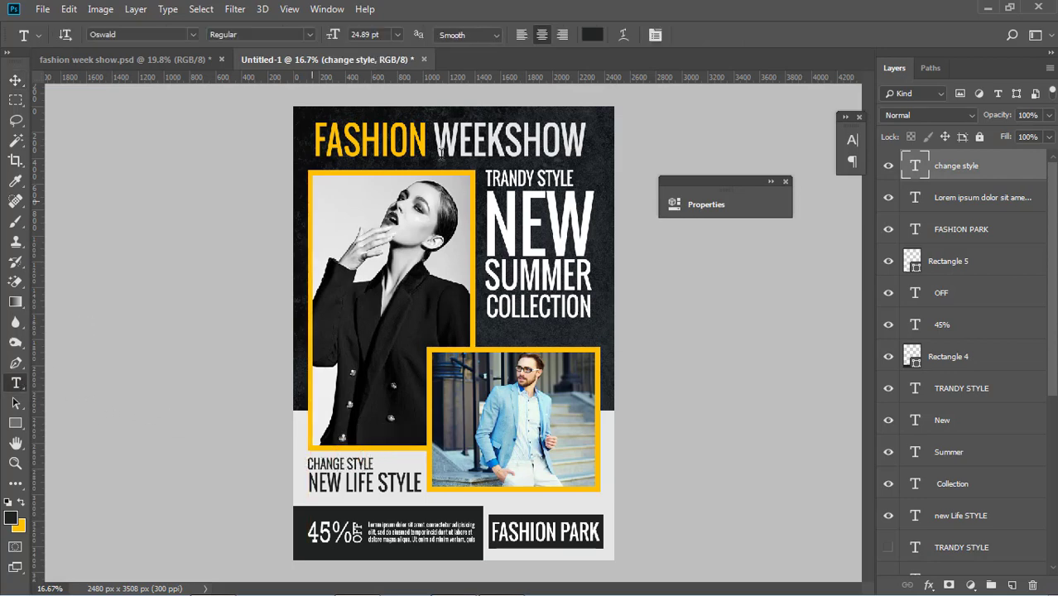
left_click(597, 34)
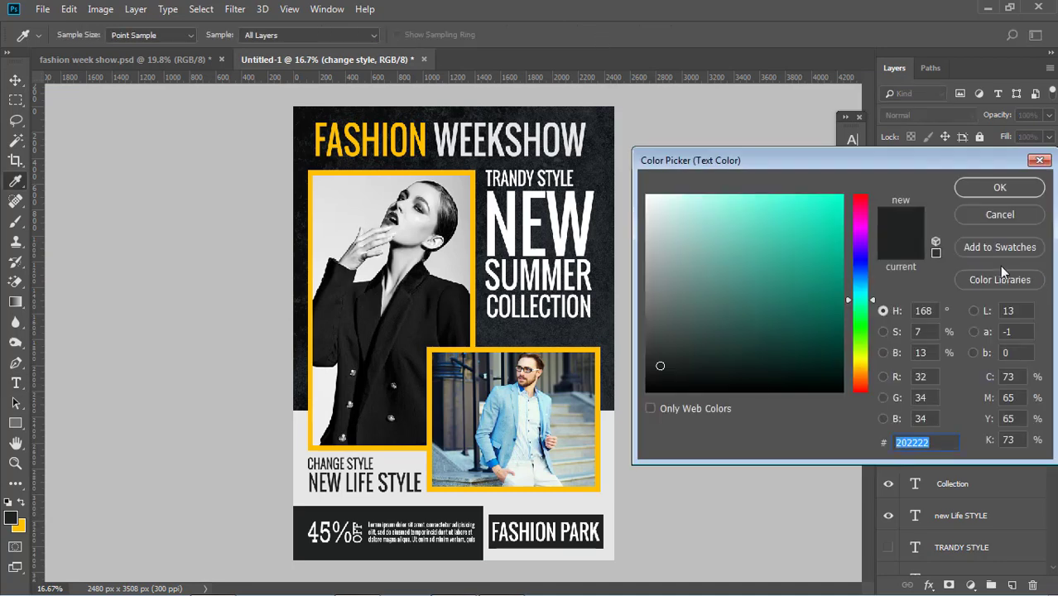
left_click(971, 214)
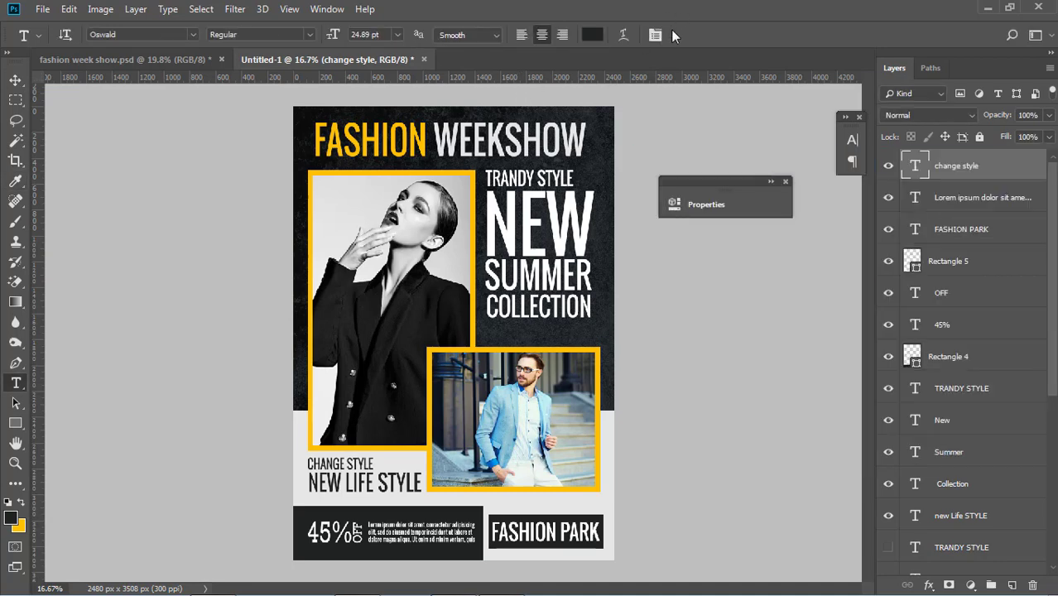
left_click(655, 35)
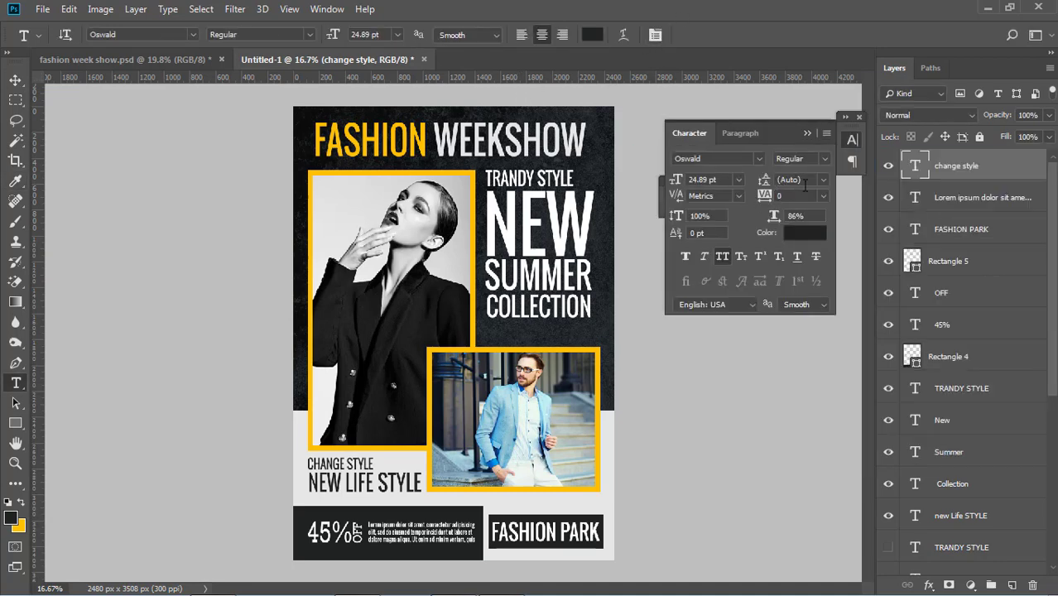
left_click(799, 195)
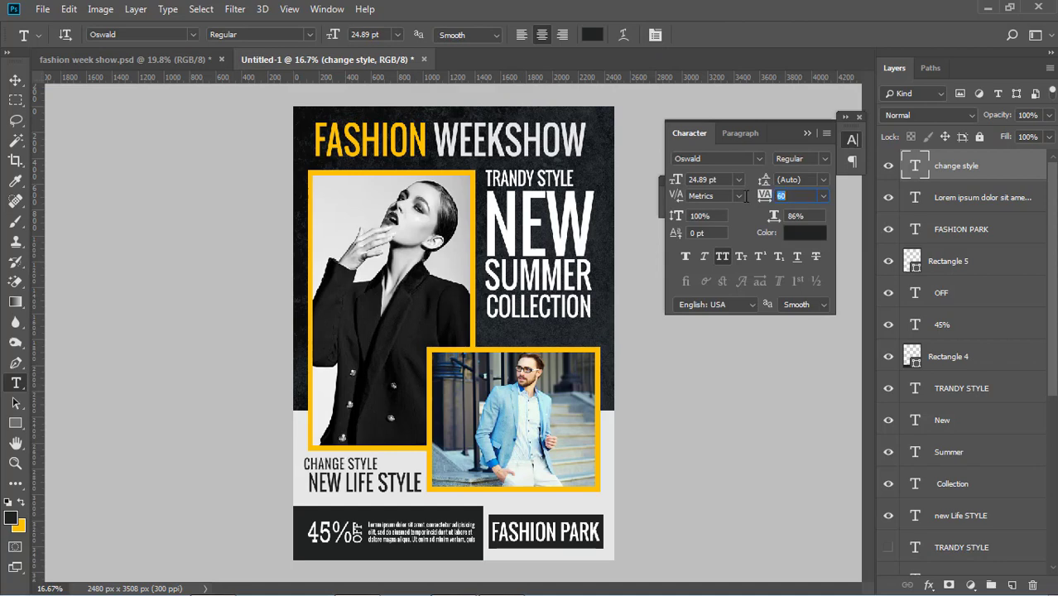
key("shift+Up")
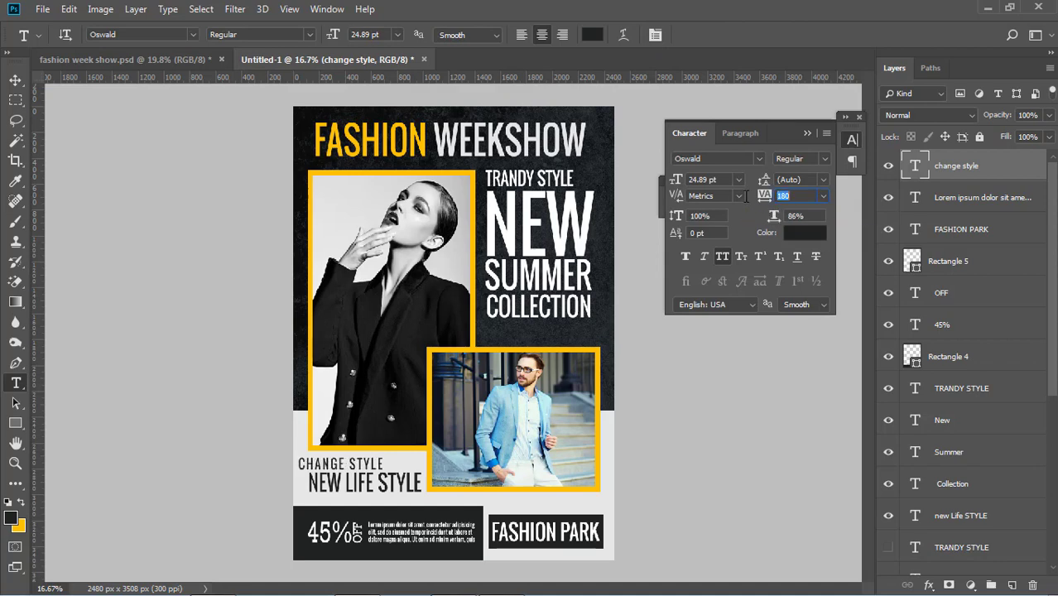
type("280")
key("Return")
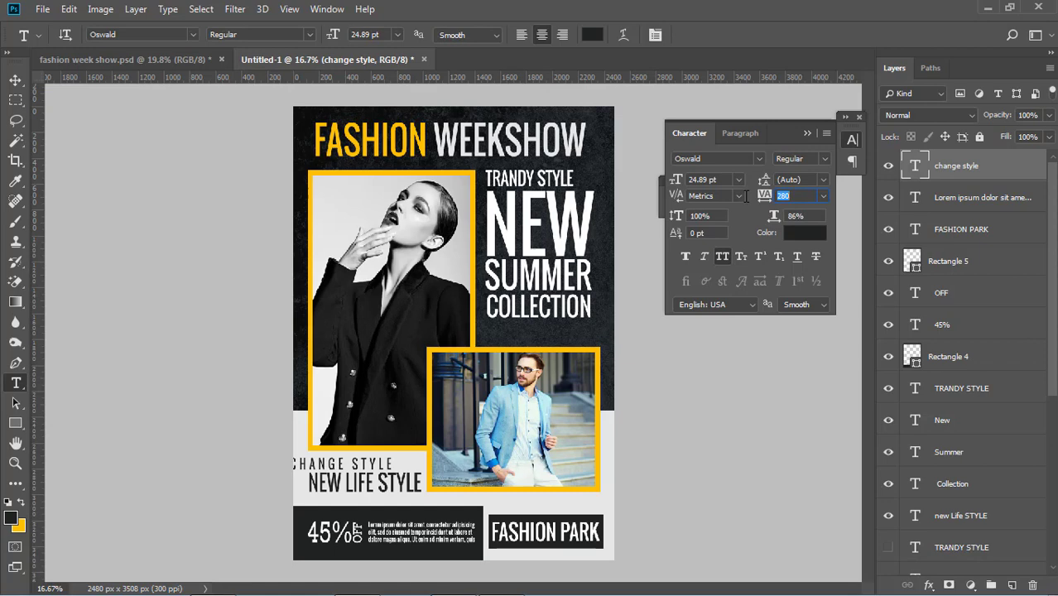
left_click(808, 134)
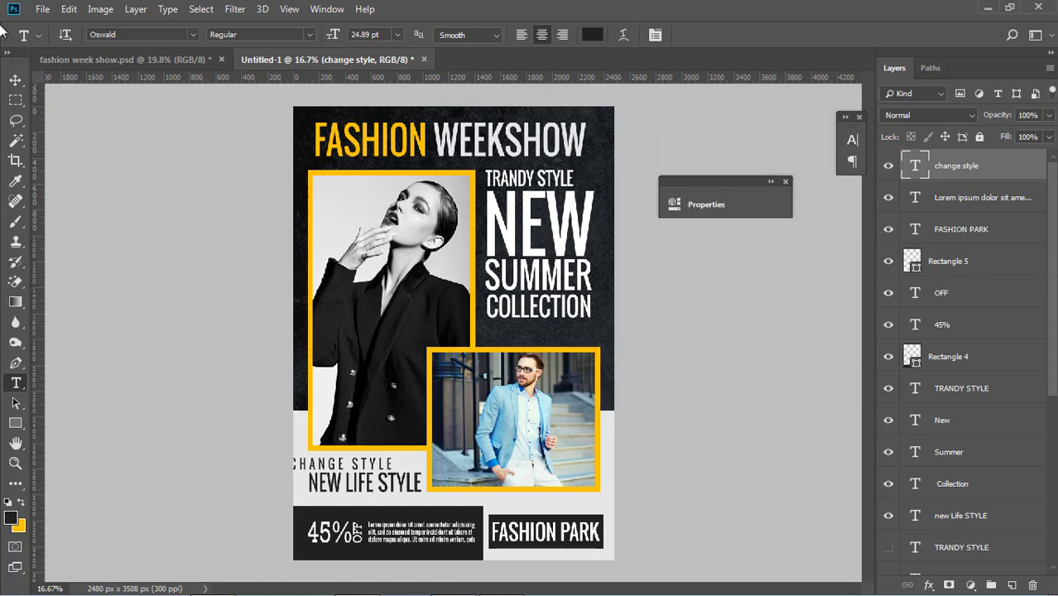
- Move the widened CHANGE STYLE text back inside the poster, lining up its first letter with the start of NEW LIFE STYLE
left_click(15, 80)
left_click(16, 140)
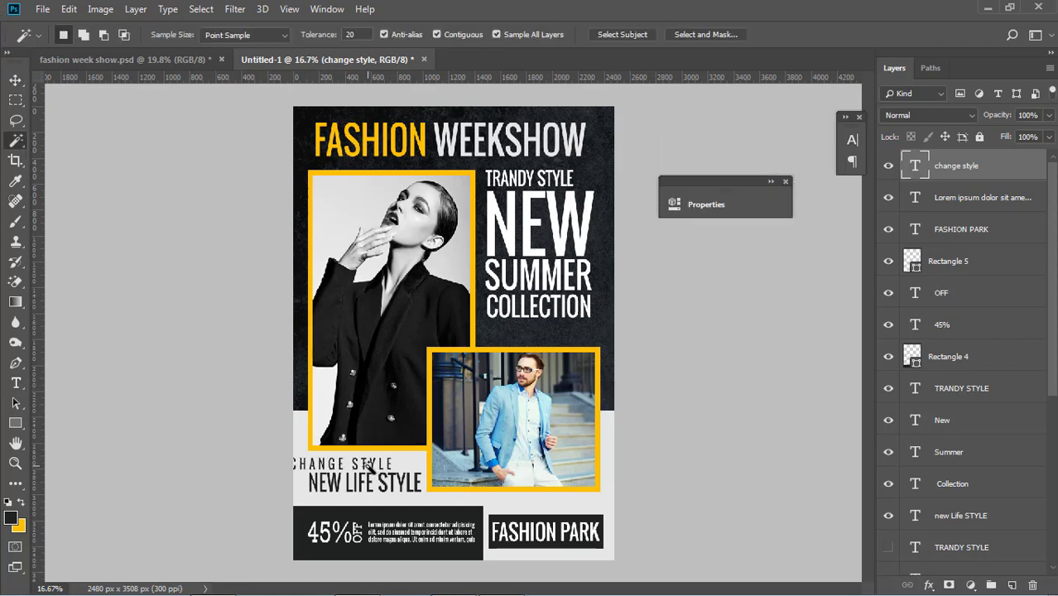
left_click(16, 80)
left_click(170, 267)
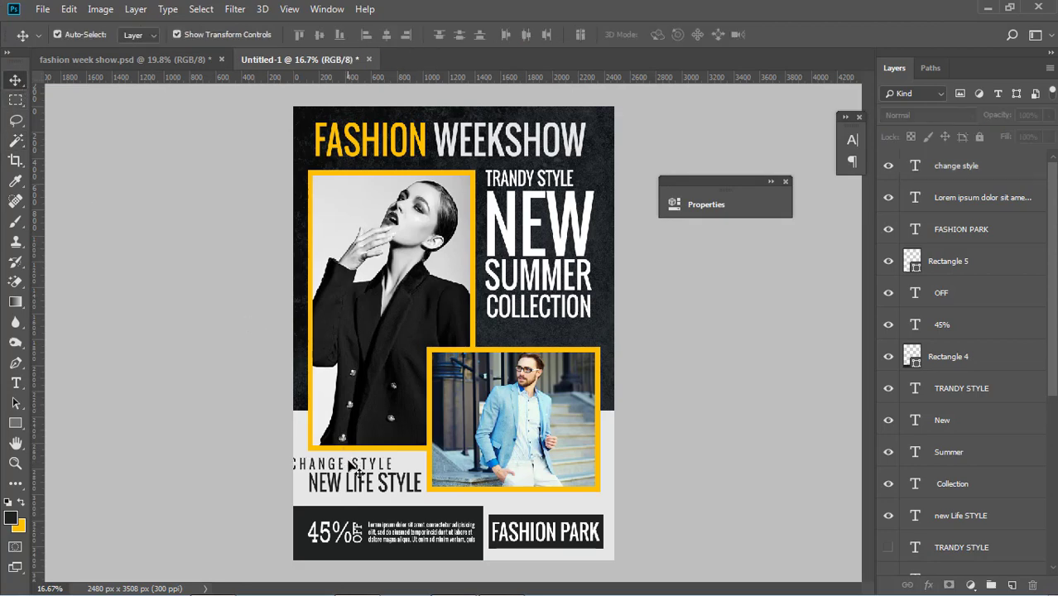
left_click_drag(346, 468, 360, 466)
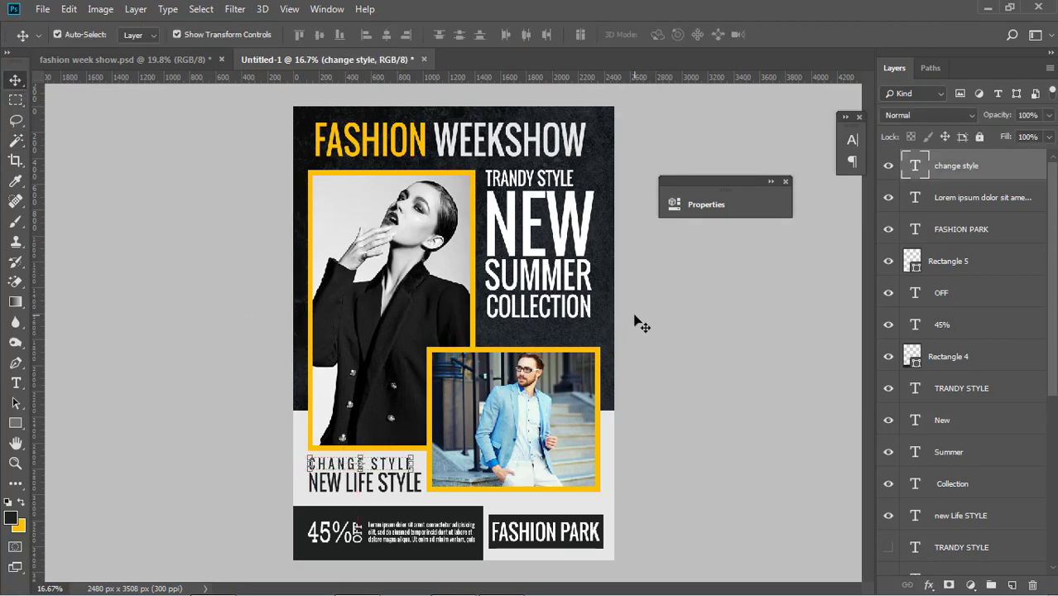
- Increase the letter tracking of the CHANGE STYLE text to 360
key("t")
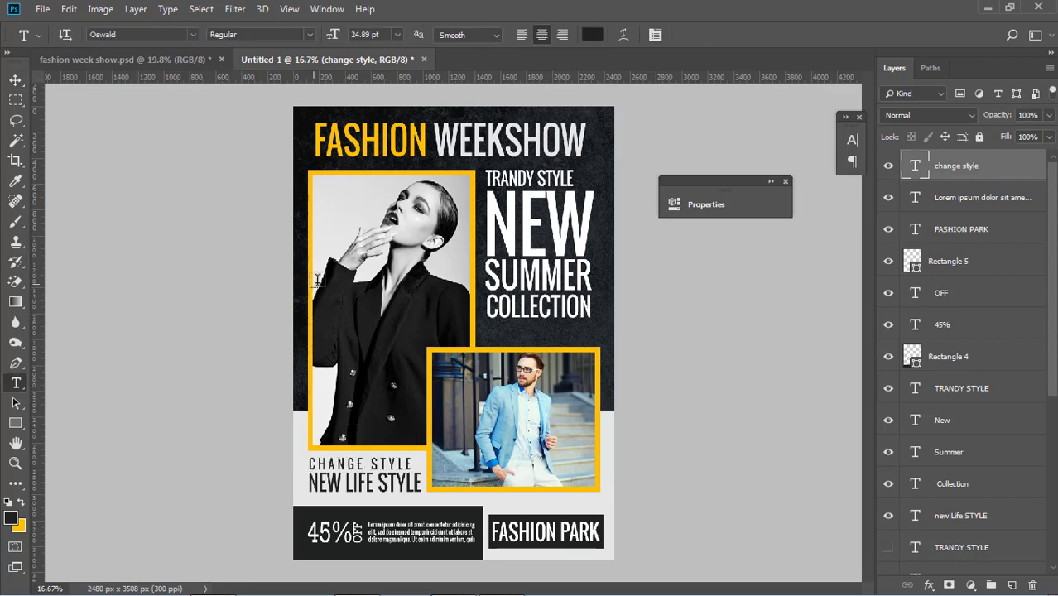
left_click(655, 35)
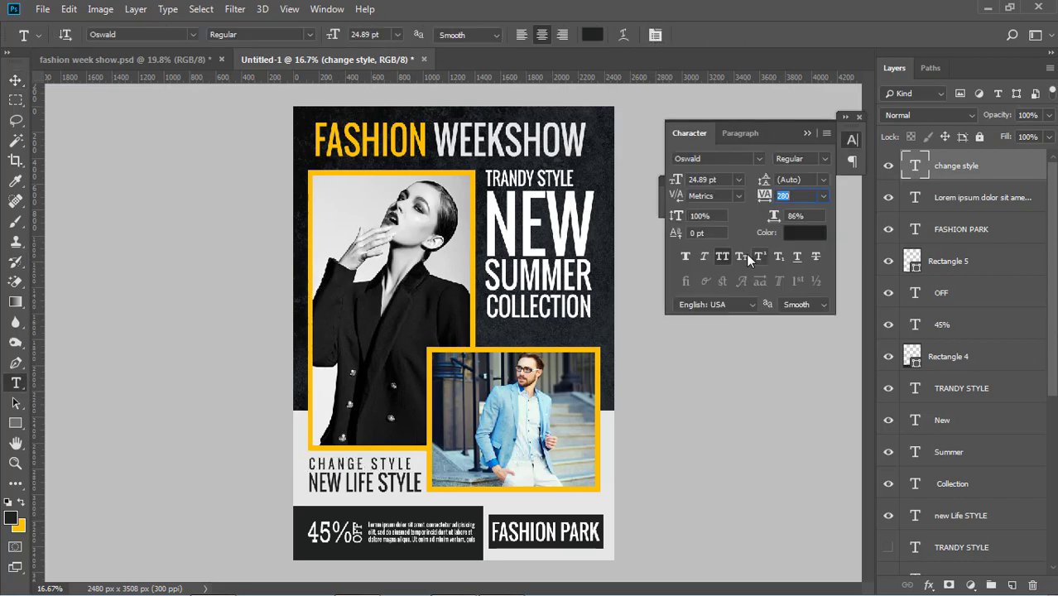
left_click(817, 195)
type("400")
key("Return")
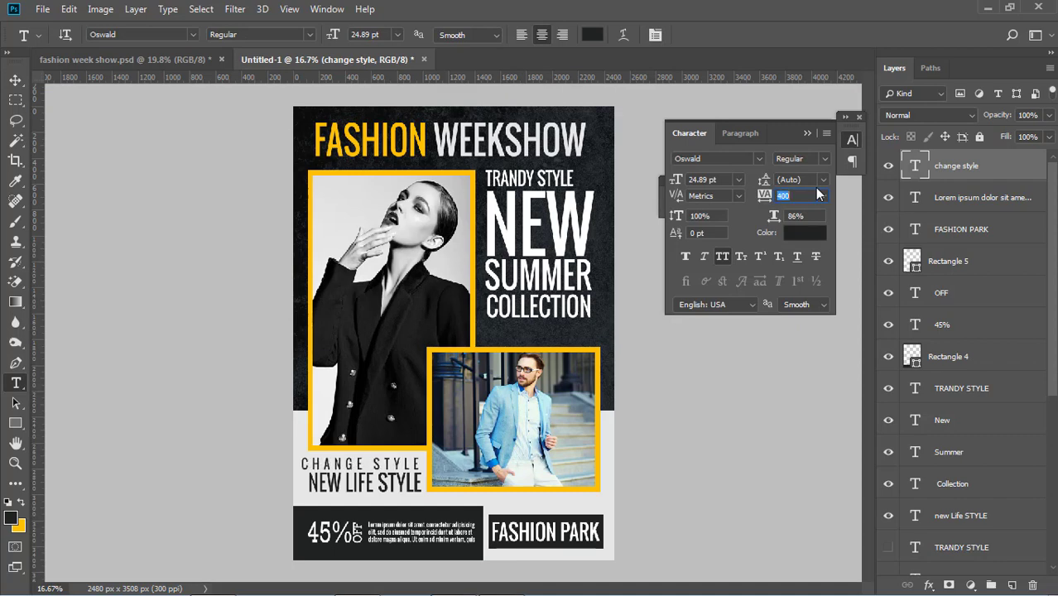
type("380")
key("Return")
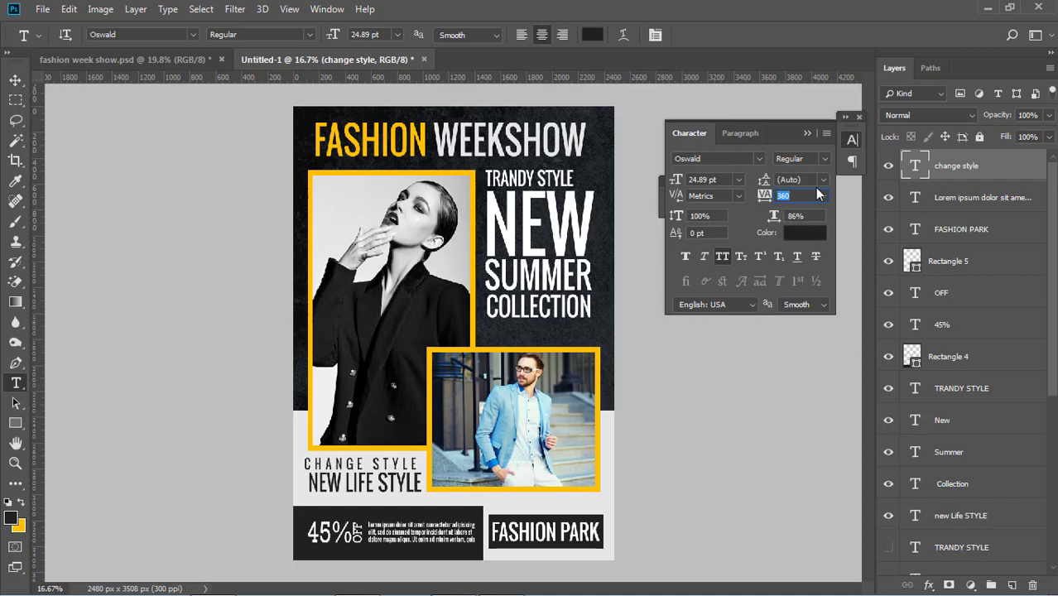
left_click(807, 132)
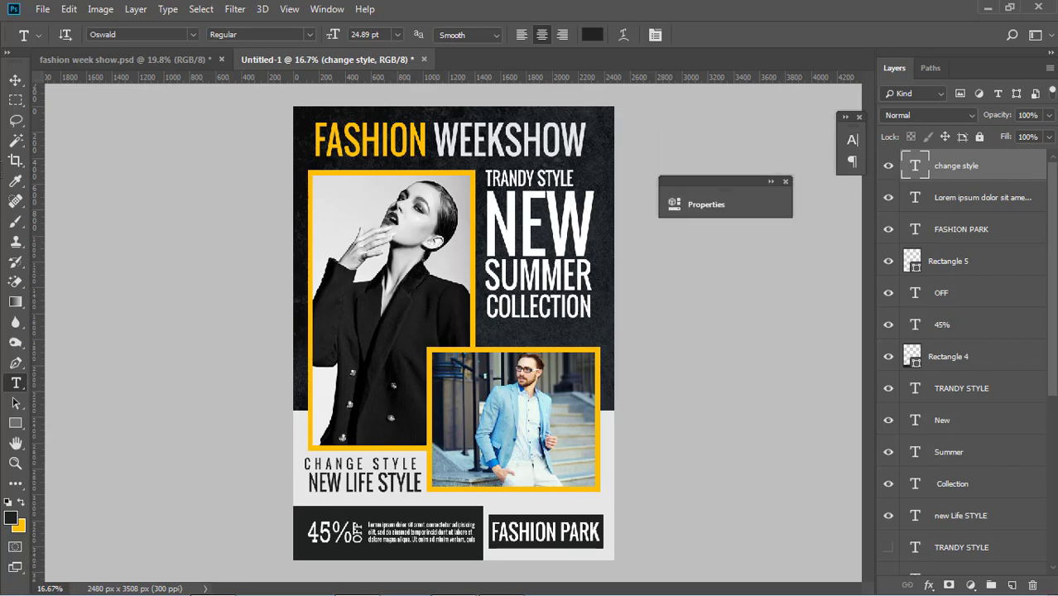
- Nudge the CHANGE STYLE text to the right until both its ends line up with NEW LIFE STYLE
left_click(15, 80)
left_click(396, 470)
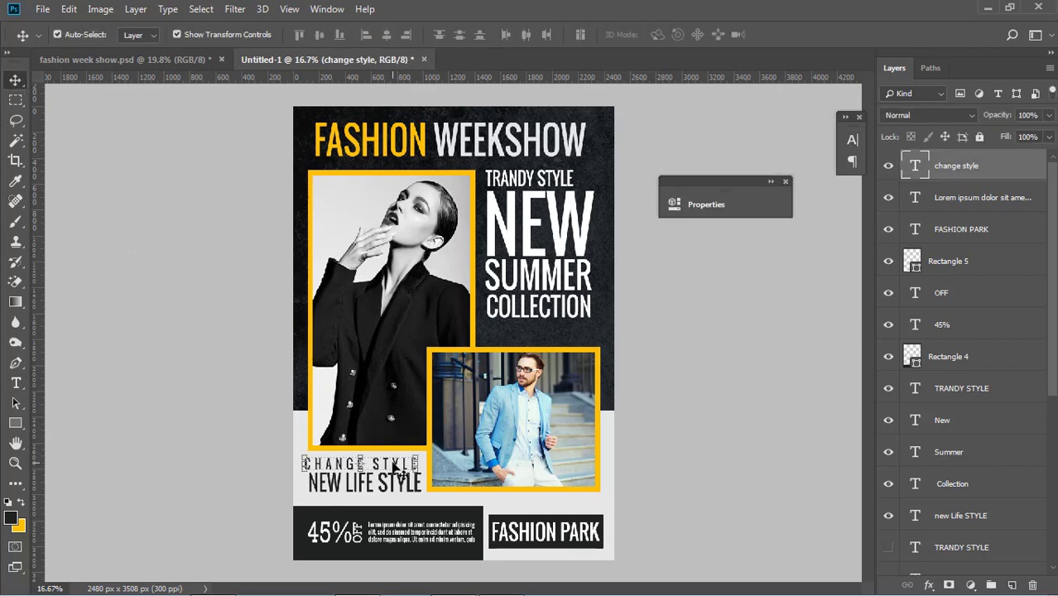
key("shift+Right")
key("shift+Right")
key("shift+Right")
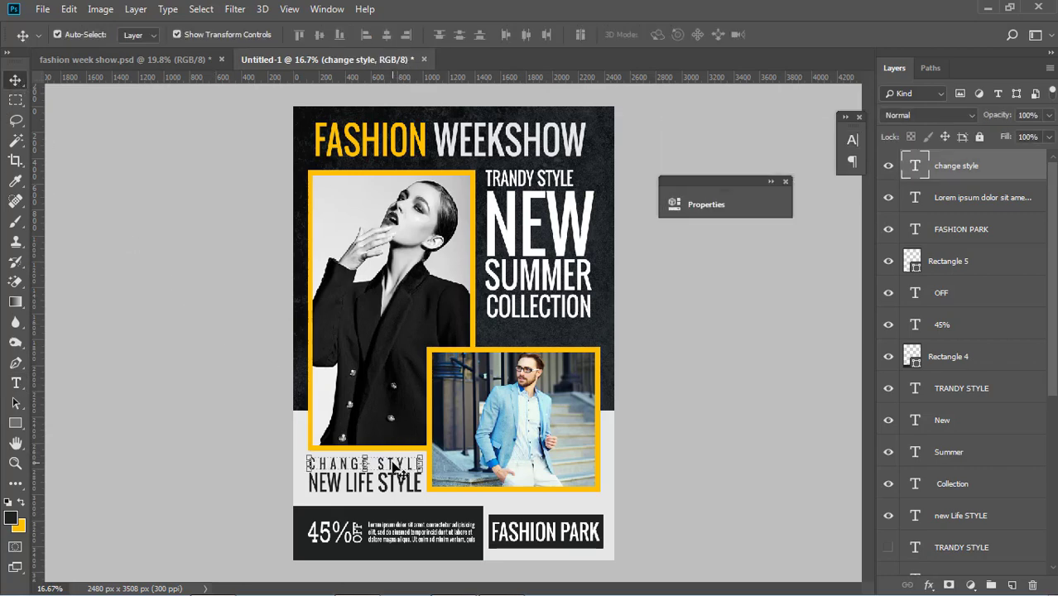
left_click(675, 461)
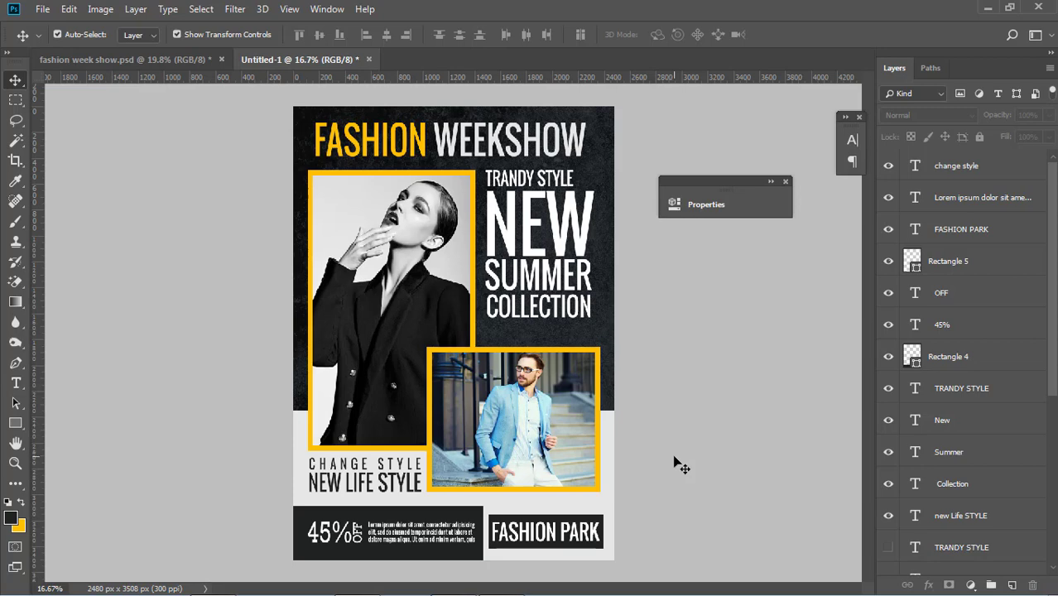
- Scale the linked TRANDY STYLE, NEW, SUMMER and COLLECTION lines to 110.47% and nudge them 30 px left and 12 px down
left_click(570, 279)
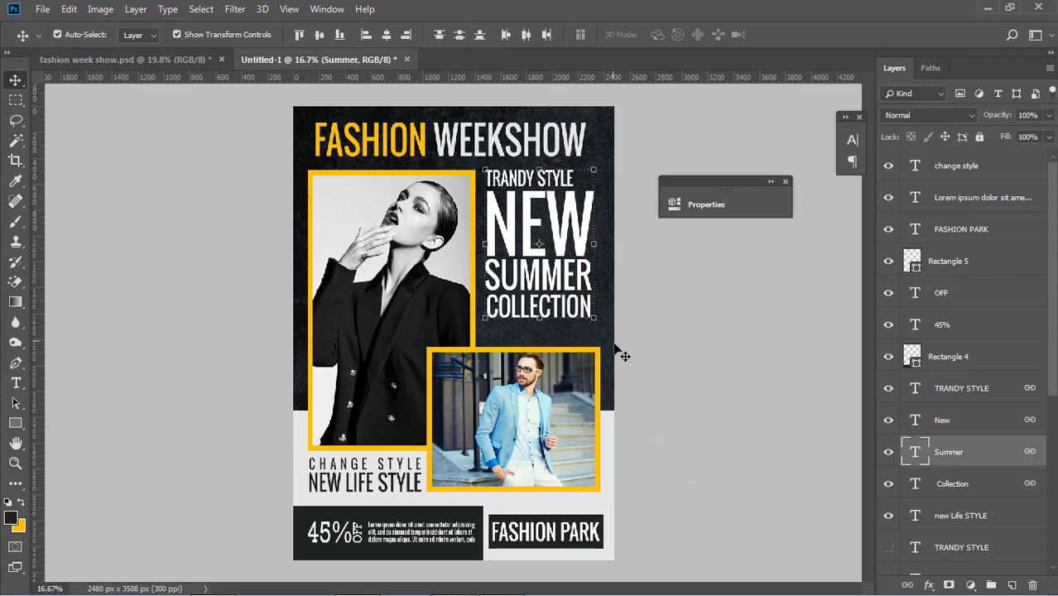
left_click_drag(598, 320, 612, 335)
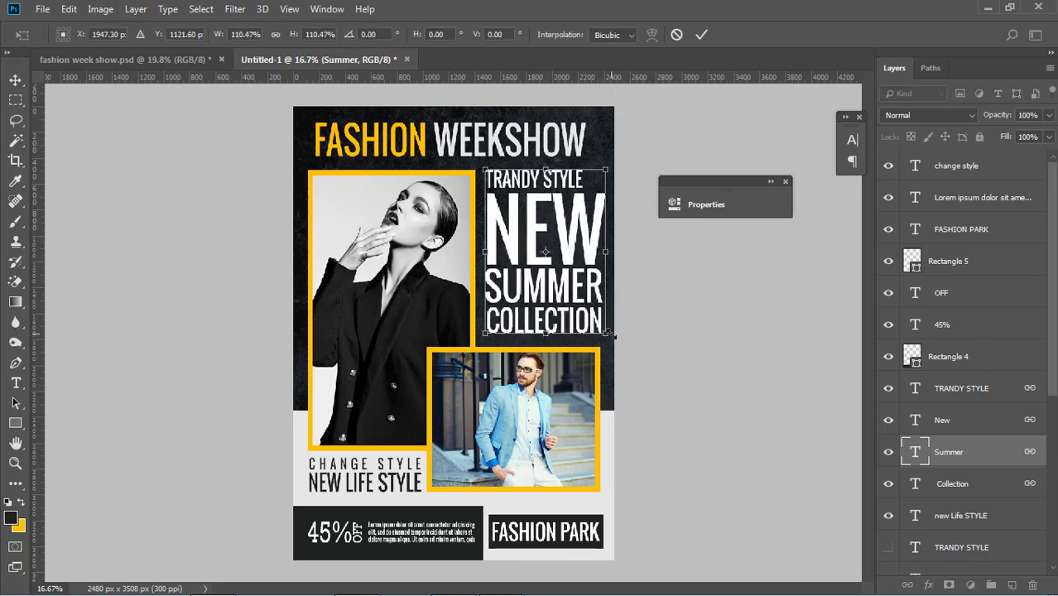
key("Left")
key("Left")
key("Left")
key("Left")
key("Left")
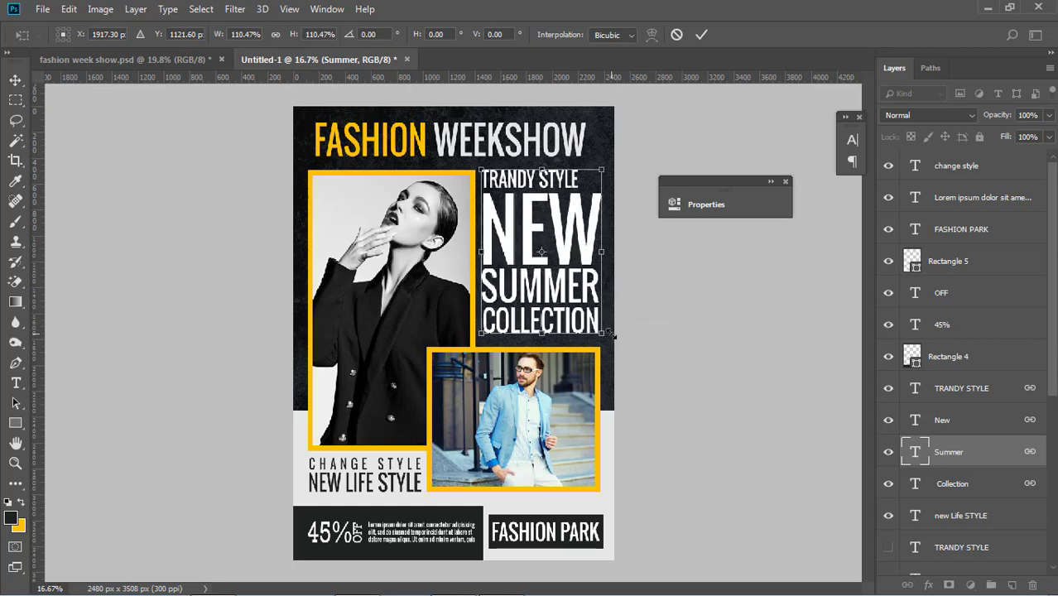
key("Down")
key("Down")
key("Down")
key("Down")
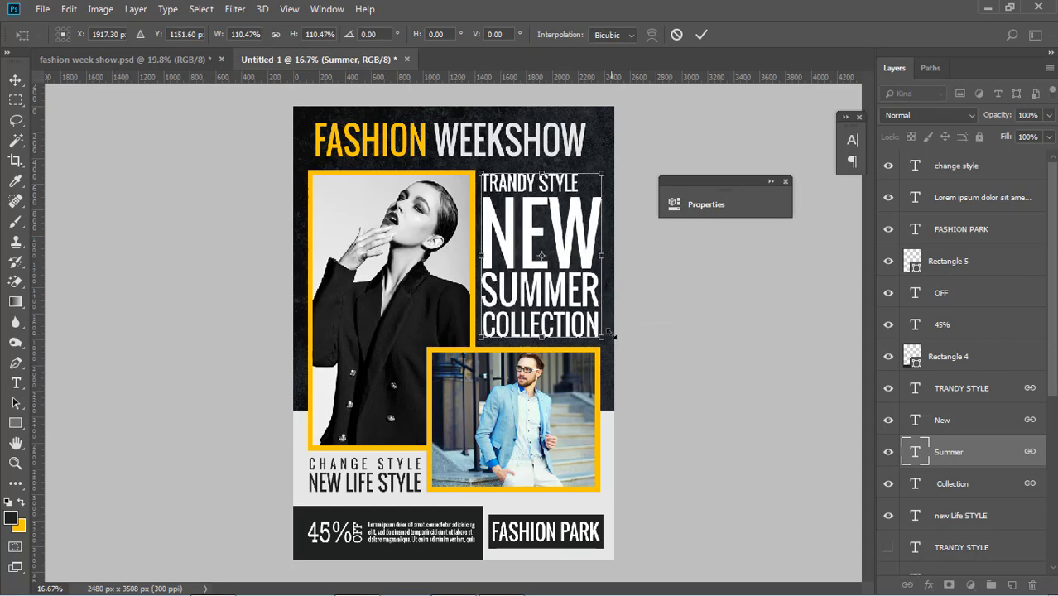
key("Up")
key("Up")
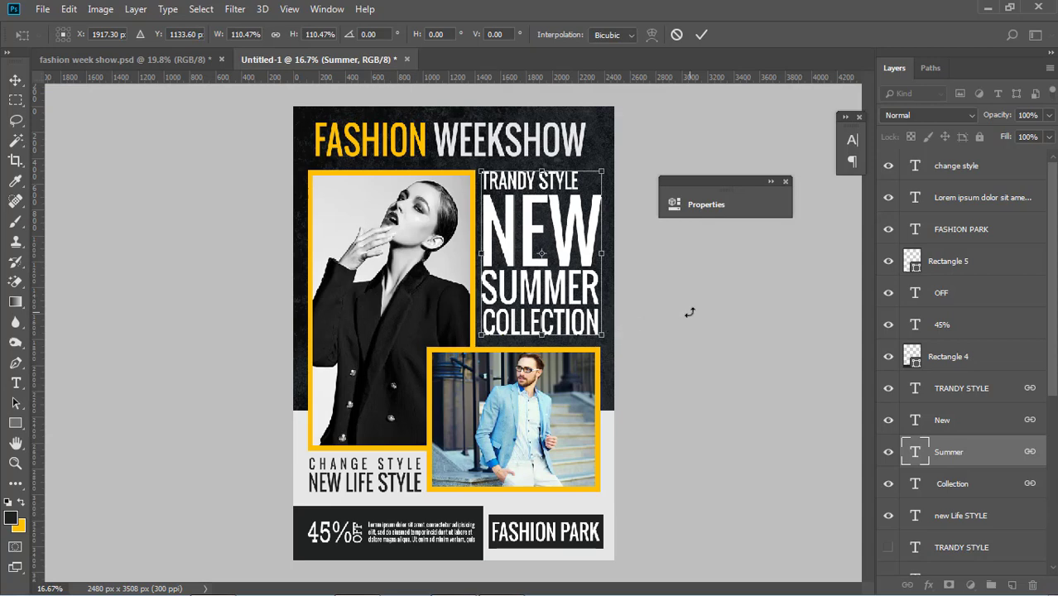
key("Return")
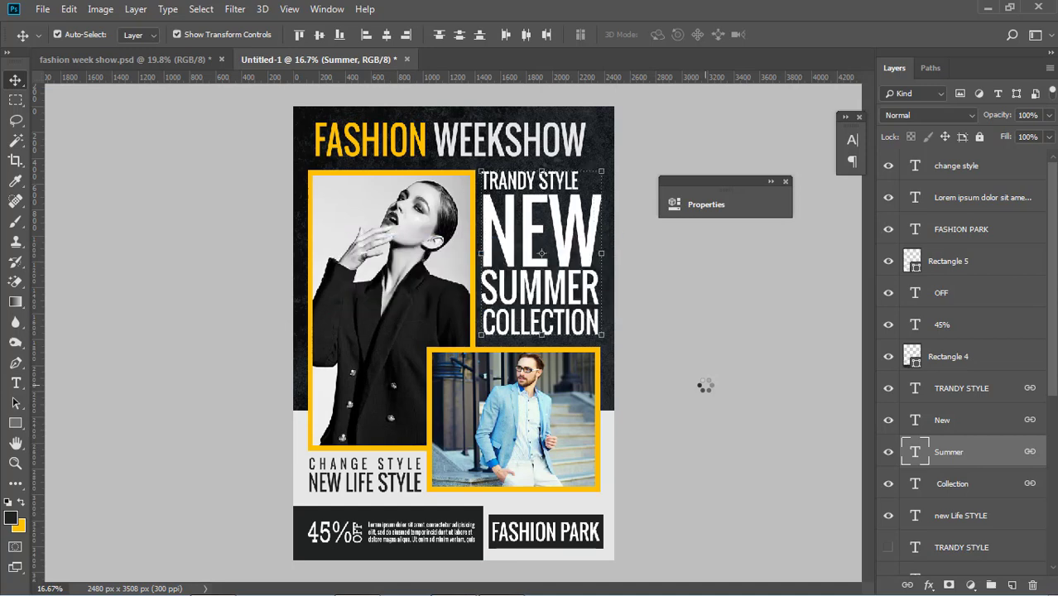
left_click(707, 388)
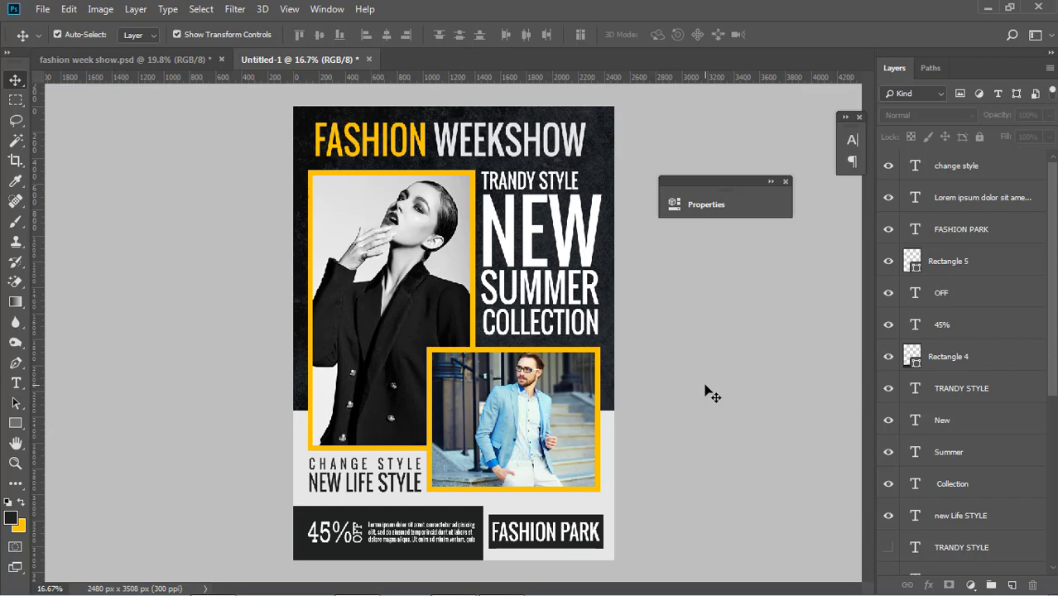
- Preview the whole poster enlarged in full-screen mode, and return to the standard view
key("f")
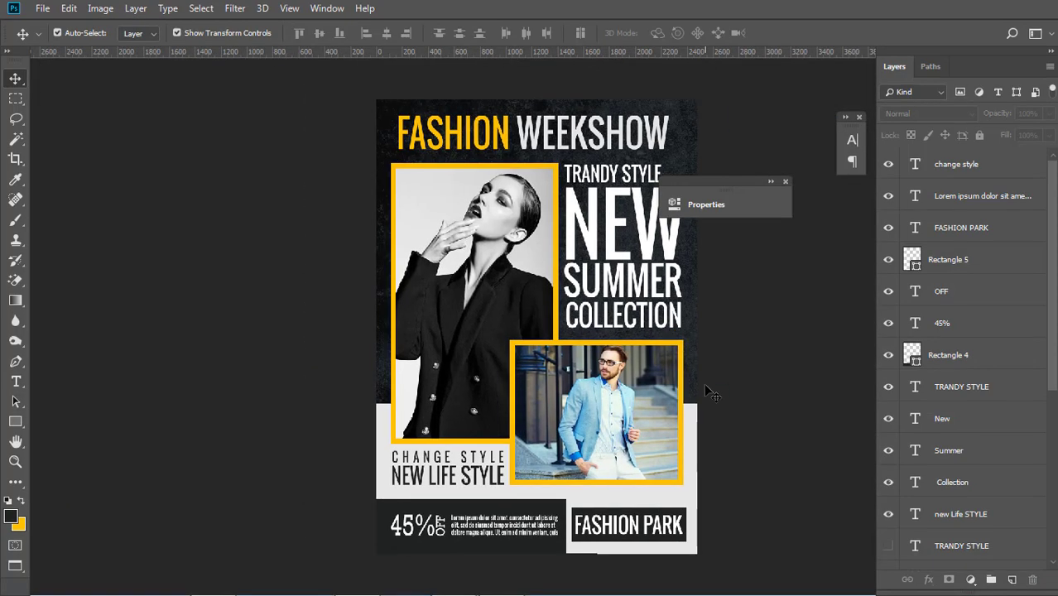
key("f")
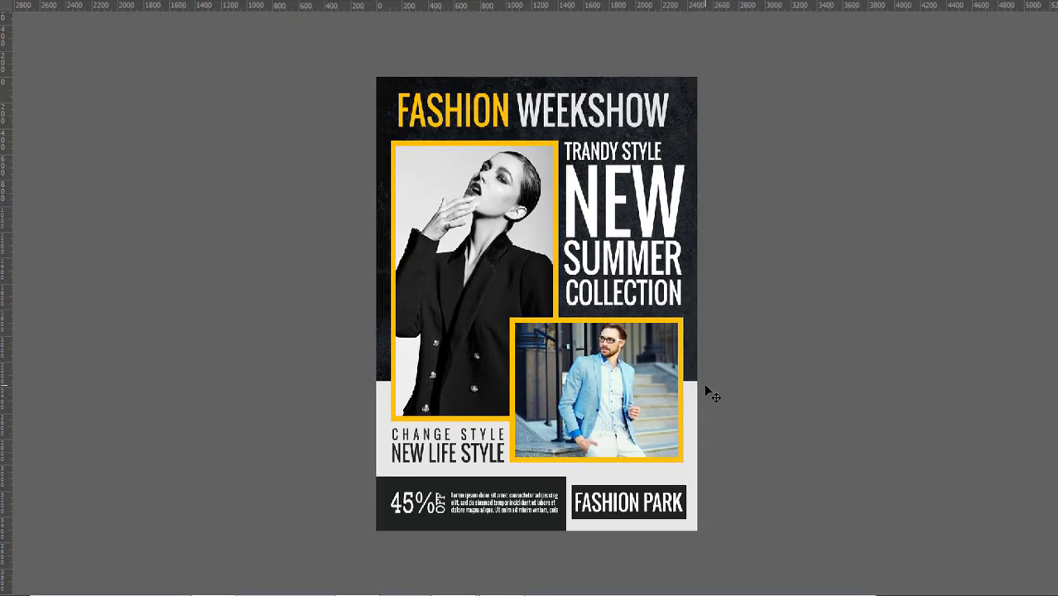
key("ctrl+plus")
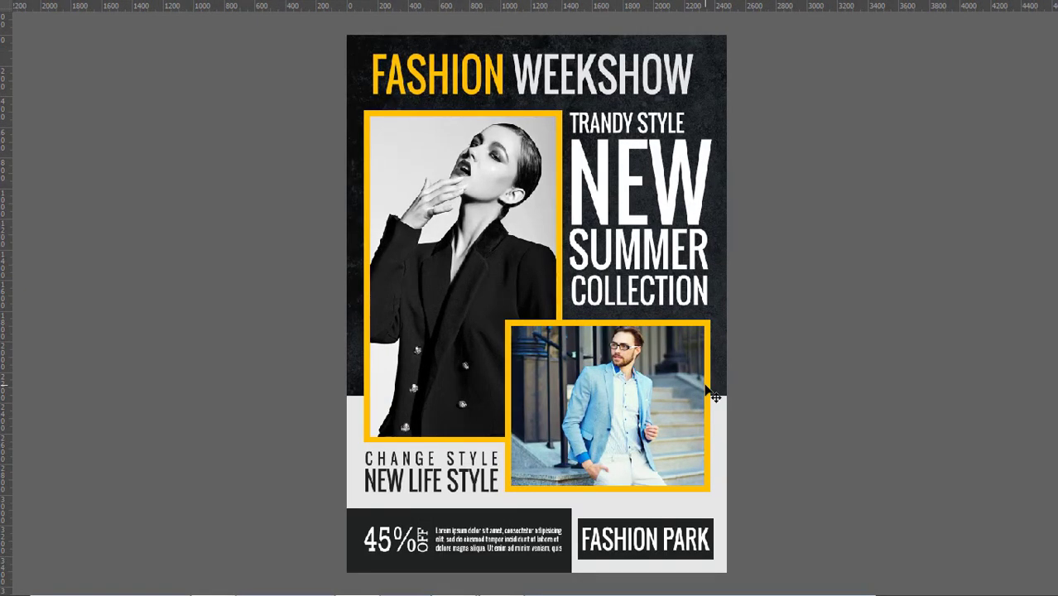
key("f")
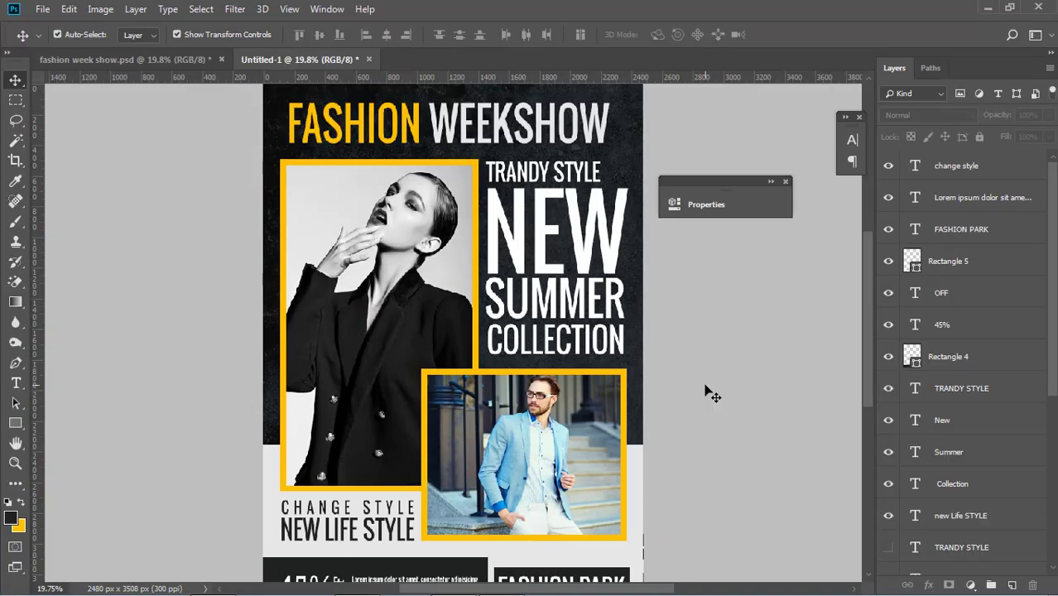
left_click(608, 229)
left_click(703, 303)
left_click(609, 238)
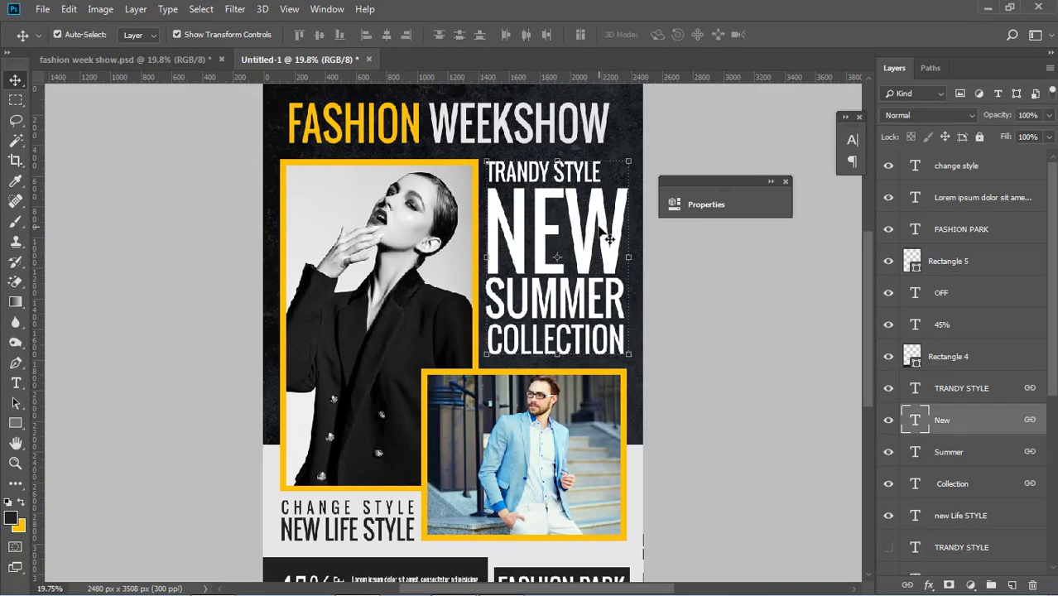
- Recolor the word WEEKSHOW in the poster title to pure white, ffffff
left_click(542, 131)
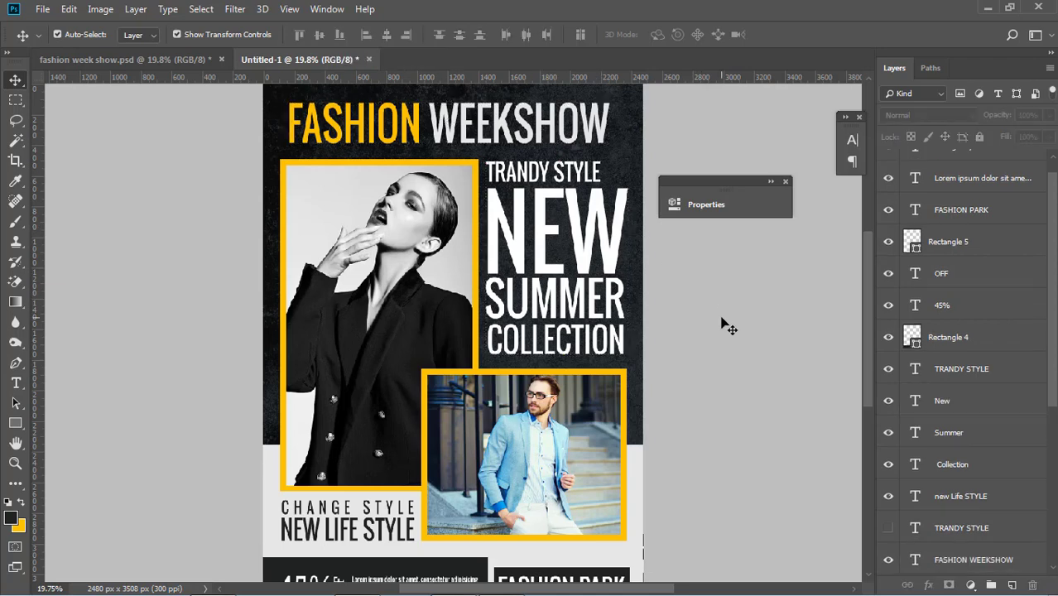
left_click(545, 121)
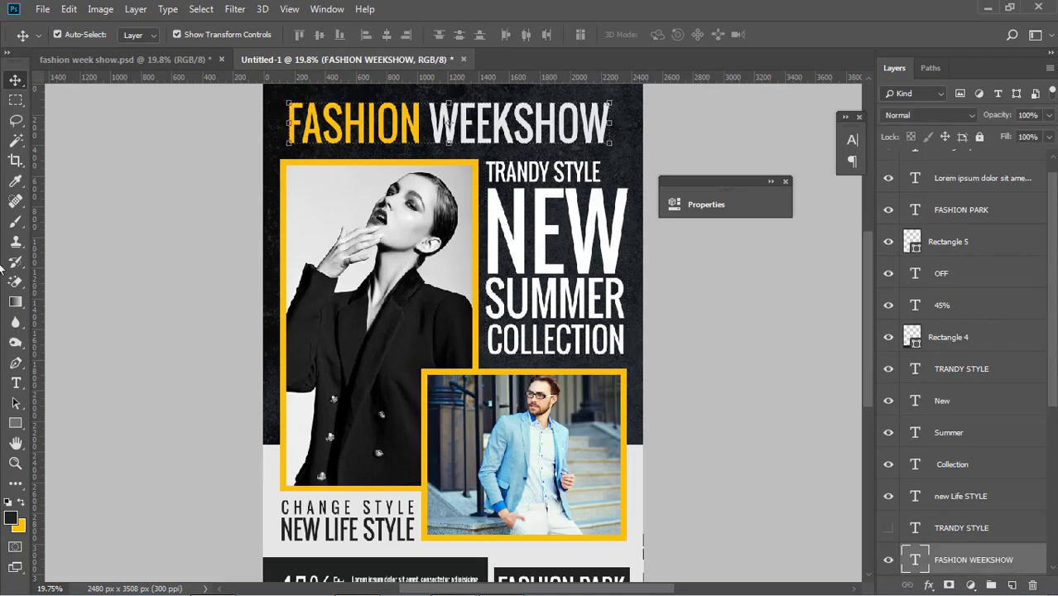
left_click(16, 383)
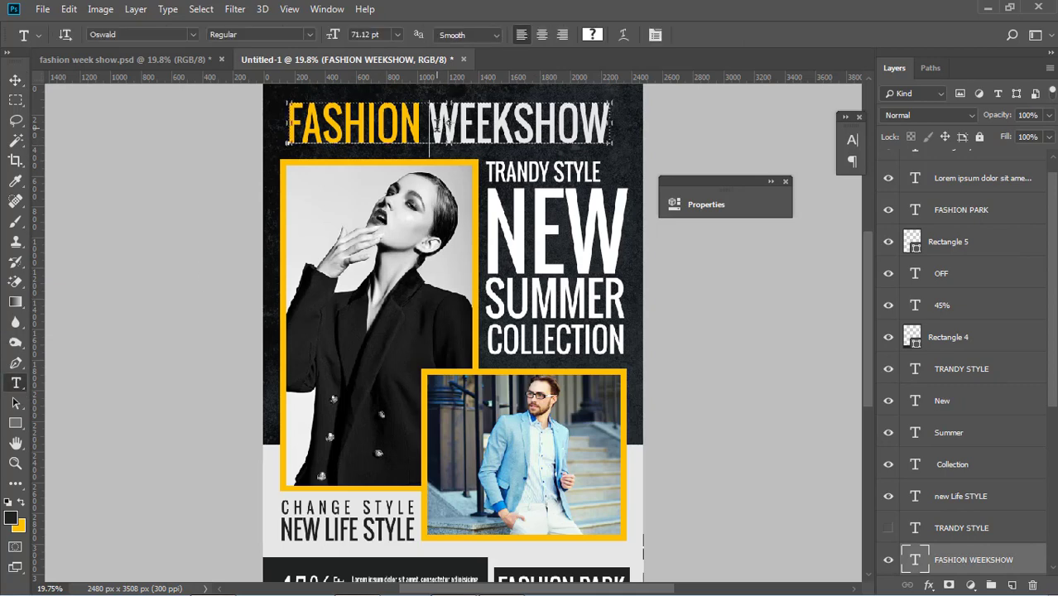
left_click_drag(428, 125, 611, 126)
left_click(592, 35)
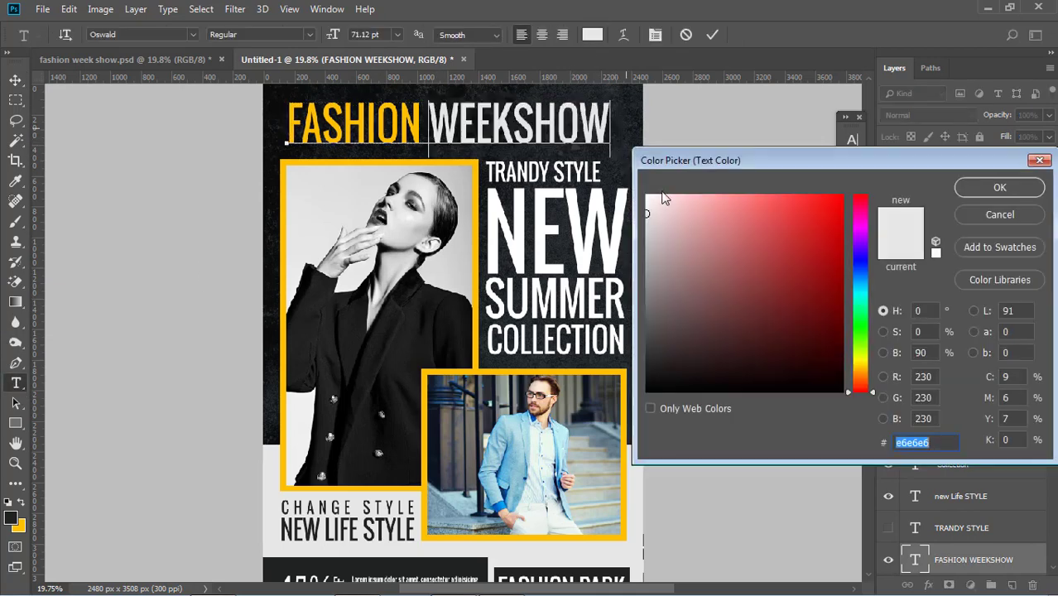
left_click_drag(807, 250, 845, 187)
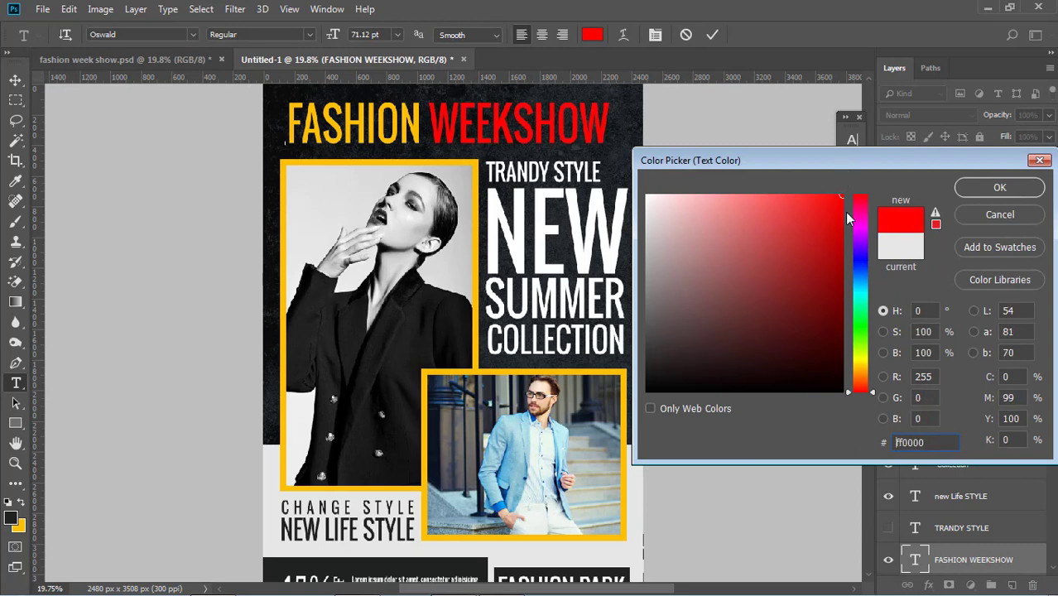
left_click_drag(684, 211, 642, 187)
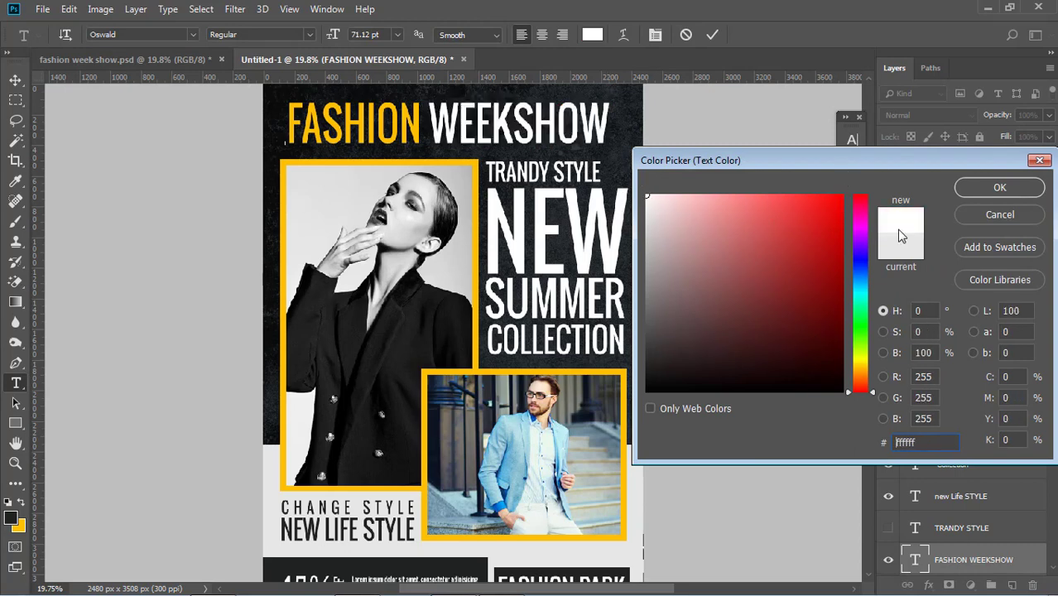
left_click(978, 187)
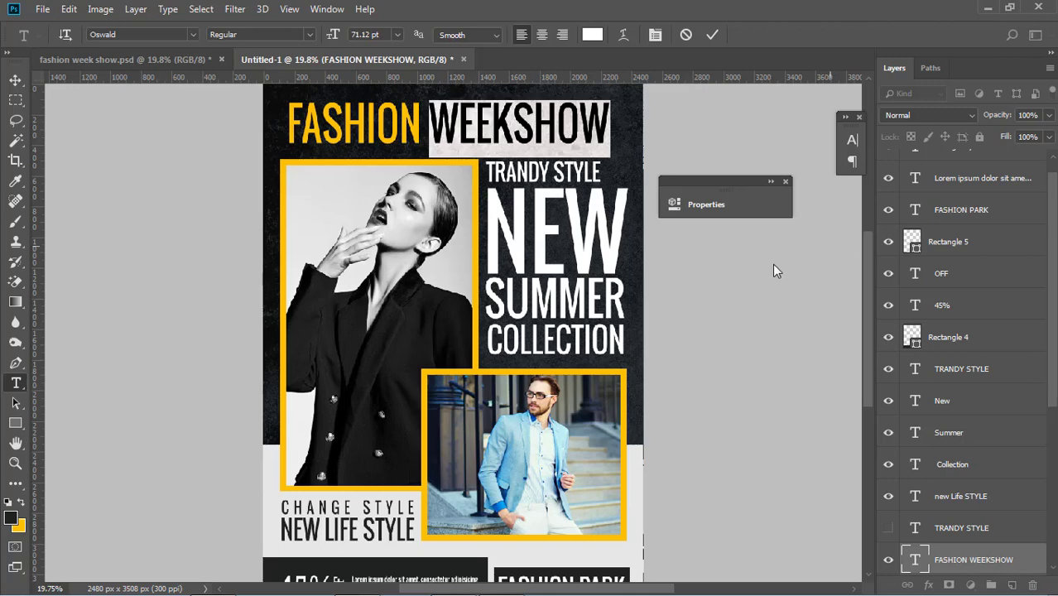
left_click(16, 79)
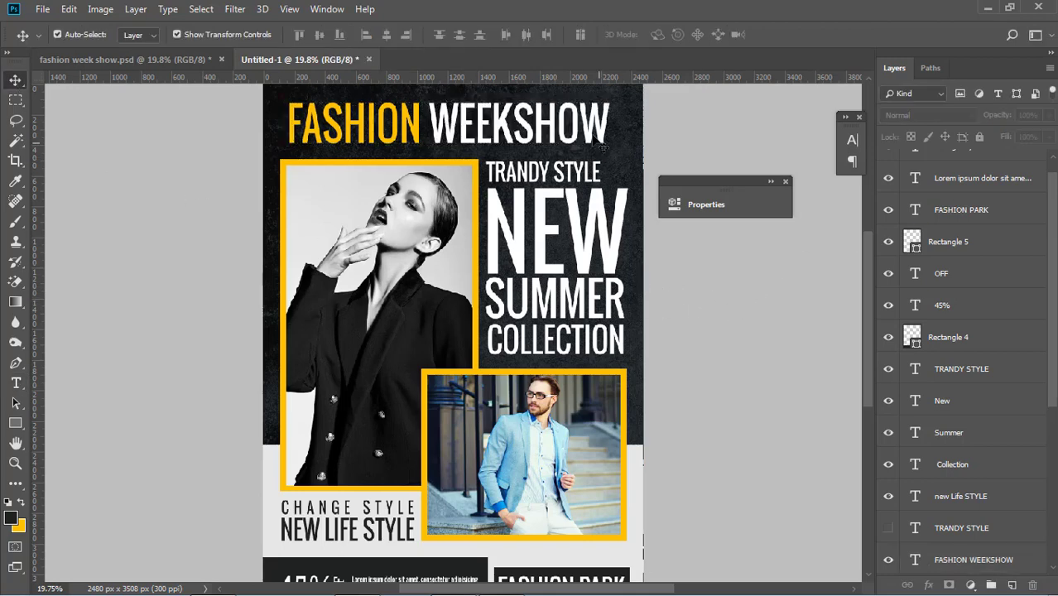
left_click(573, 136)
left_click(679, 332)
- Try to extend the dark rectangle behind the 45% OFF text upward to 122.98% of its height
scroll(678, 343, "down", 5)
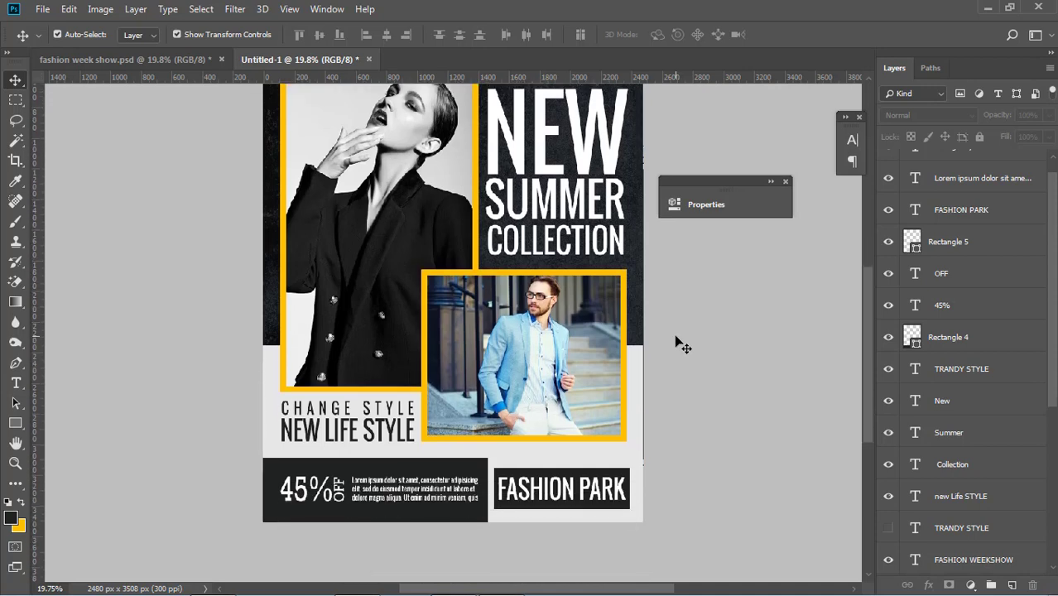
left_click(481, 464)
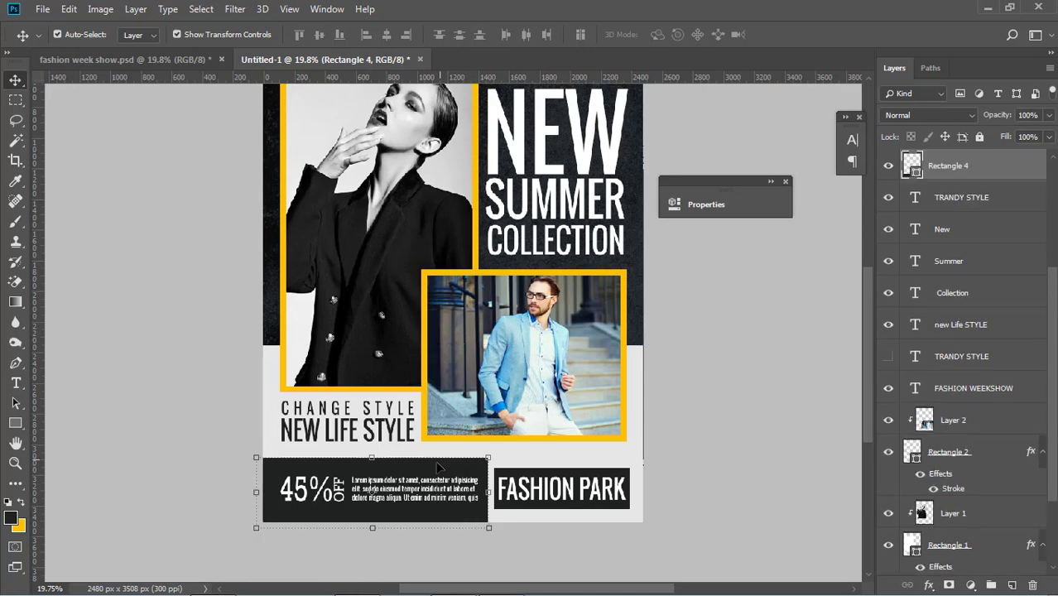
left_click_drag(374, 456, 370, 442)
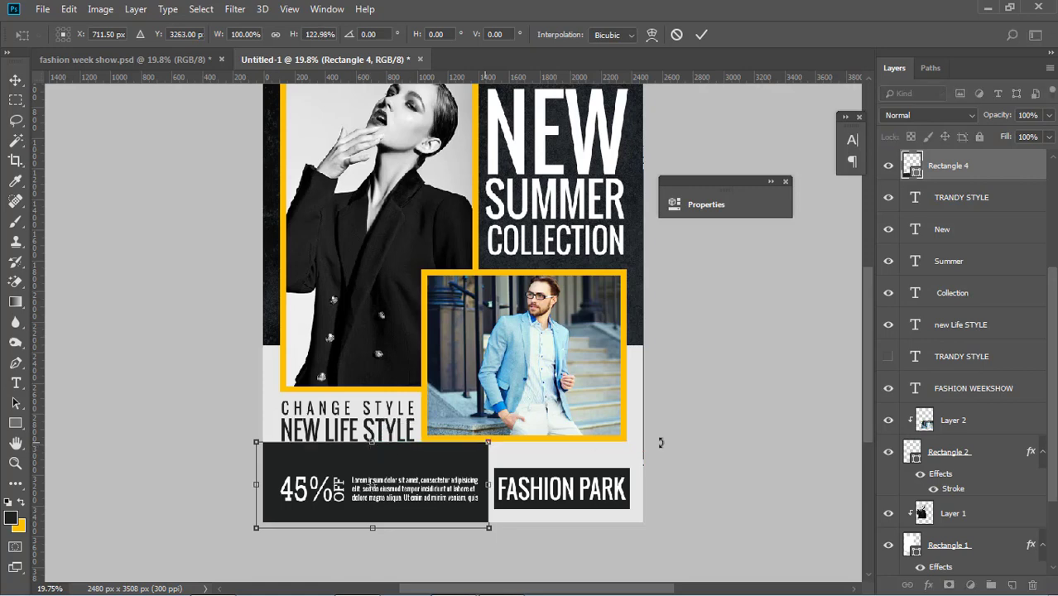
key("Return")
left_click(734, 409)
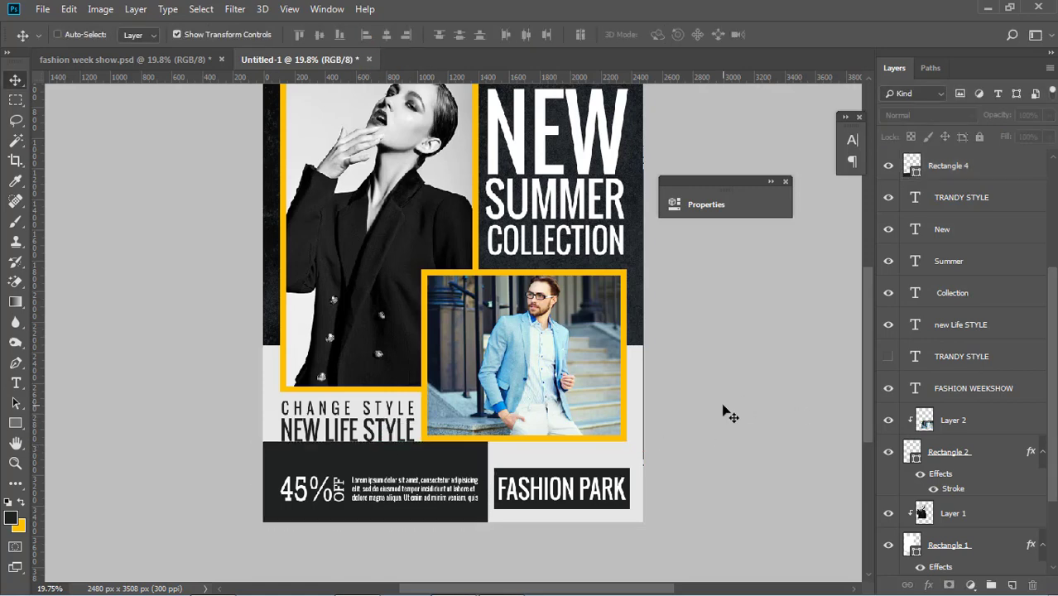
key("ctrl+z")
left_click(720, 406)
- Stretch the dark discount rectangle upward from its top edge to 109.41% height, about 500 px tall
left_click(450, 461)
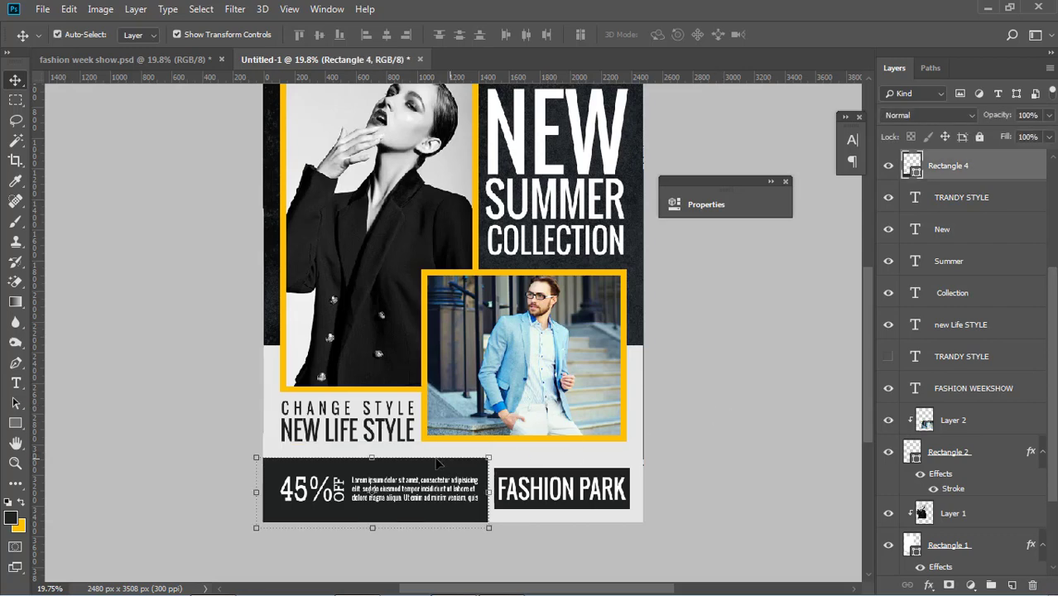
left_click_drag(373, 458, 377, 452)
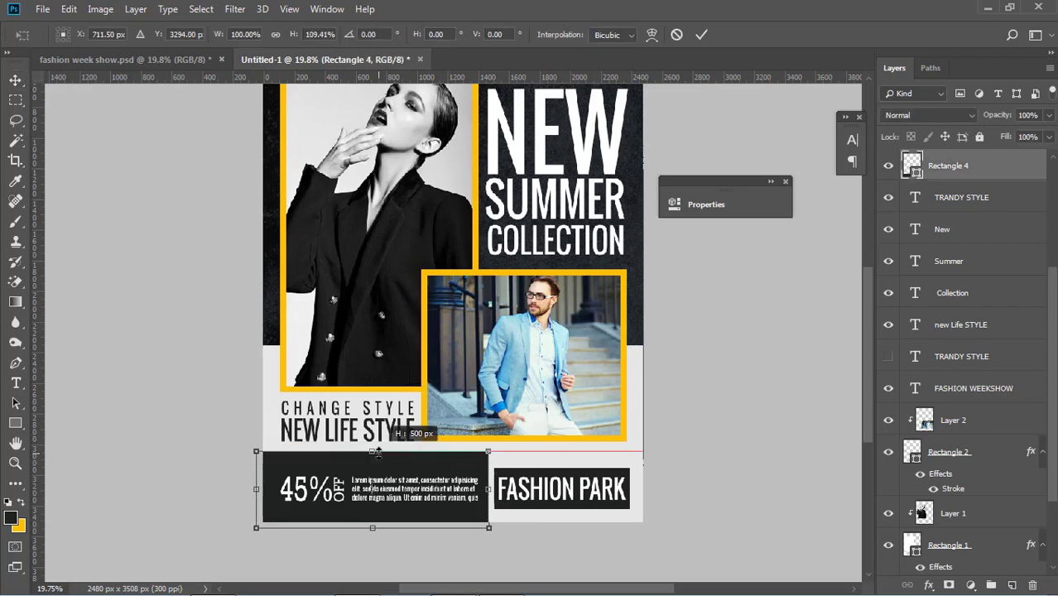
key("Return")
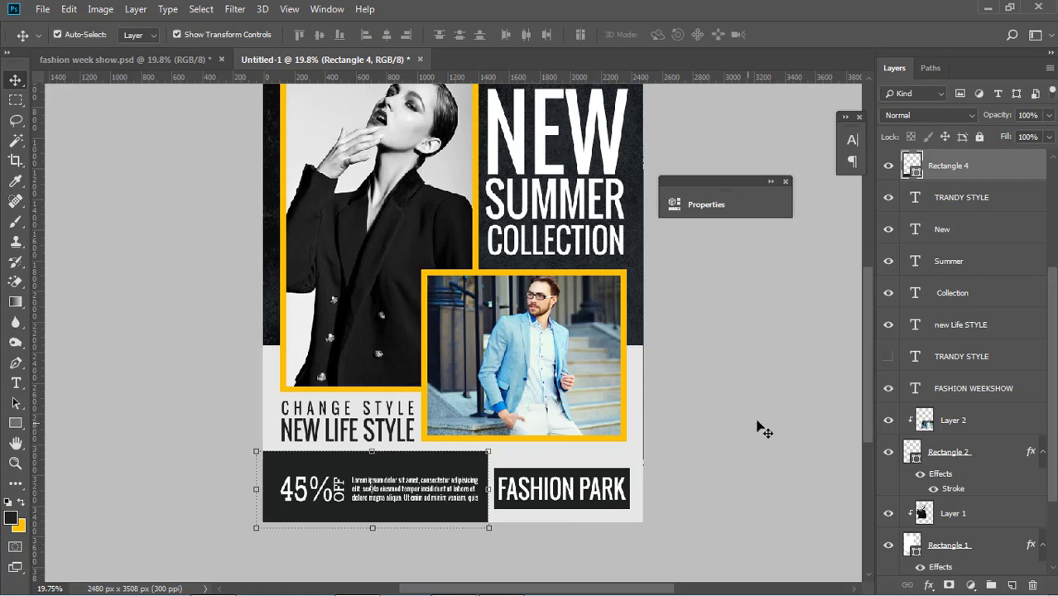
left_click(763, 426)
- Nudge the 45%, OFF and Lorem ipsum texts up together to center them vertically in the dark rectangle
left_click(443, 488)
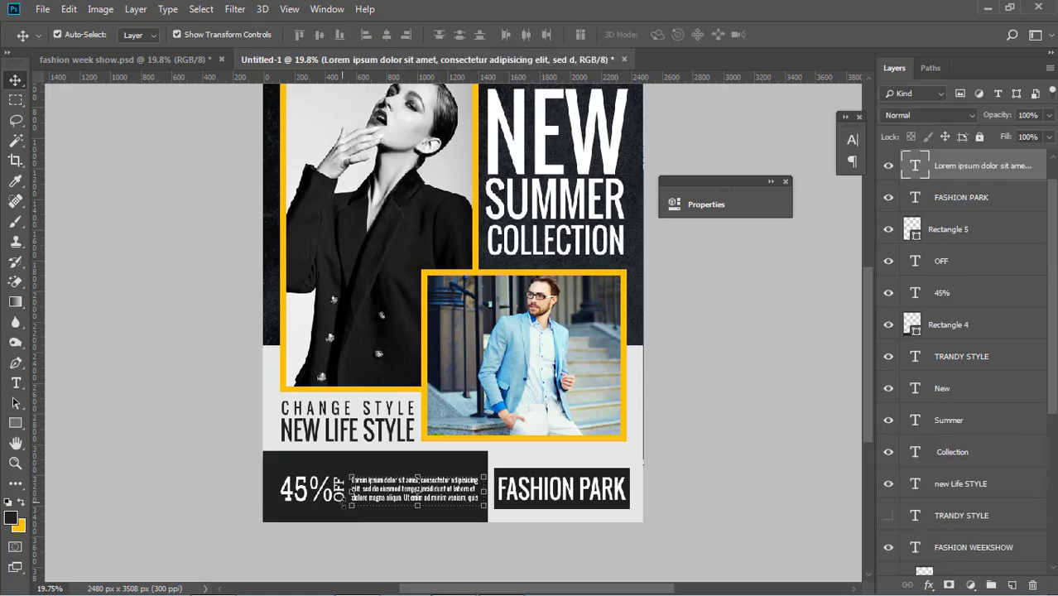
left_click(291, 495)
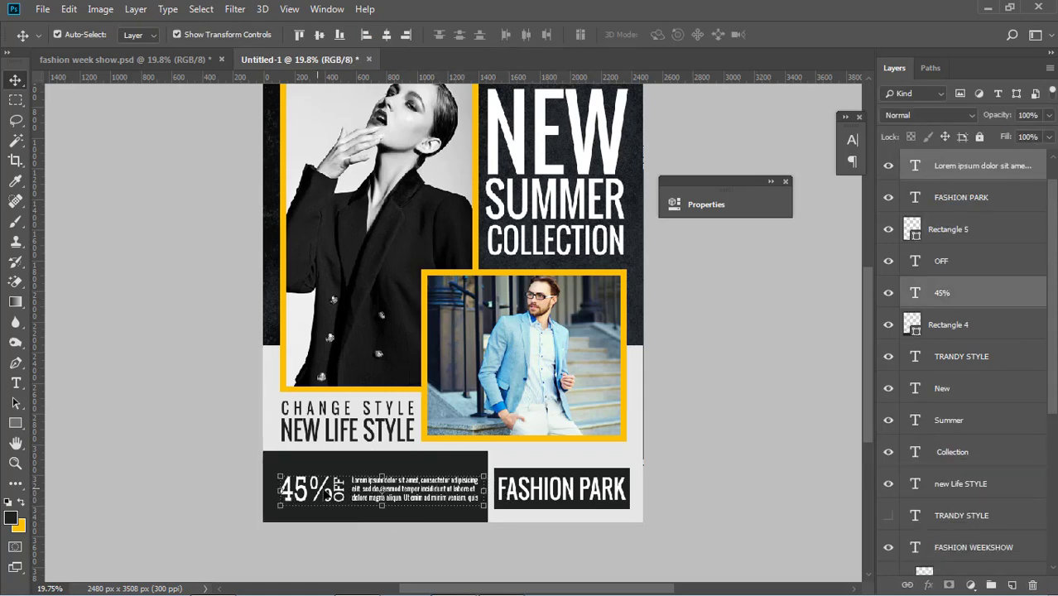
left_click(339, 492, "shift")
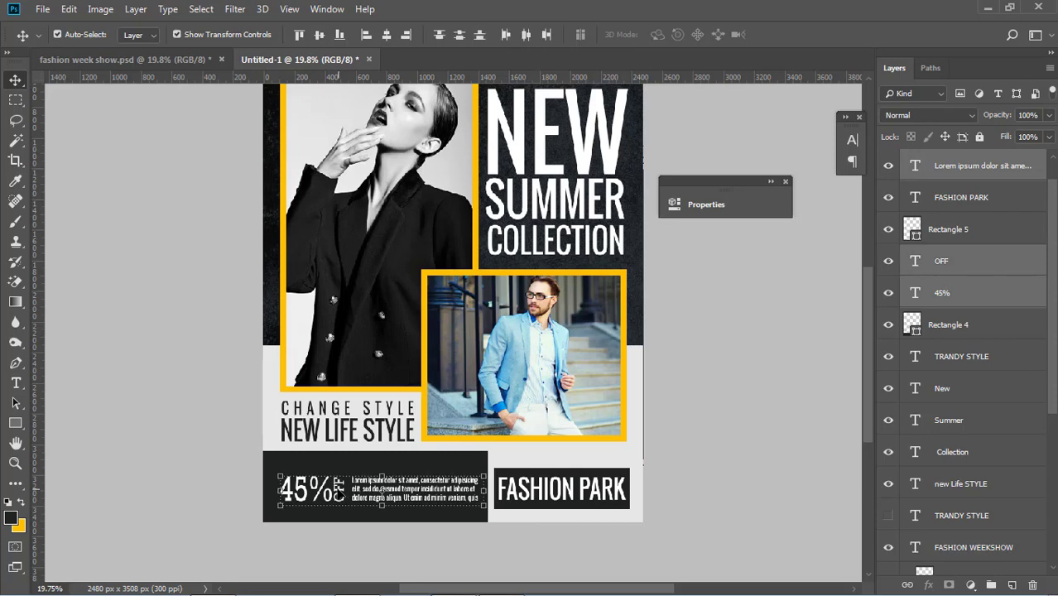
key("shift+Up")
key("shift+Up")
key("shift+Up")
key("shift+Up")
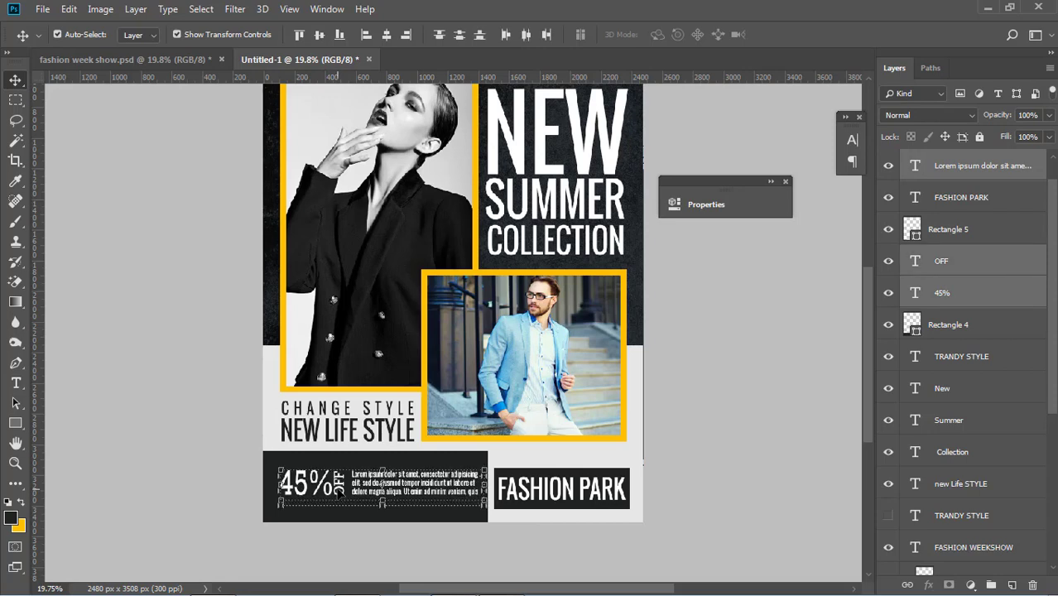
key("shift+Down")
key("shift+Down")
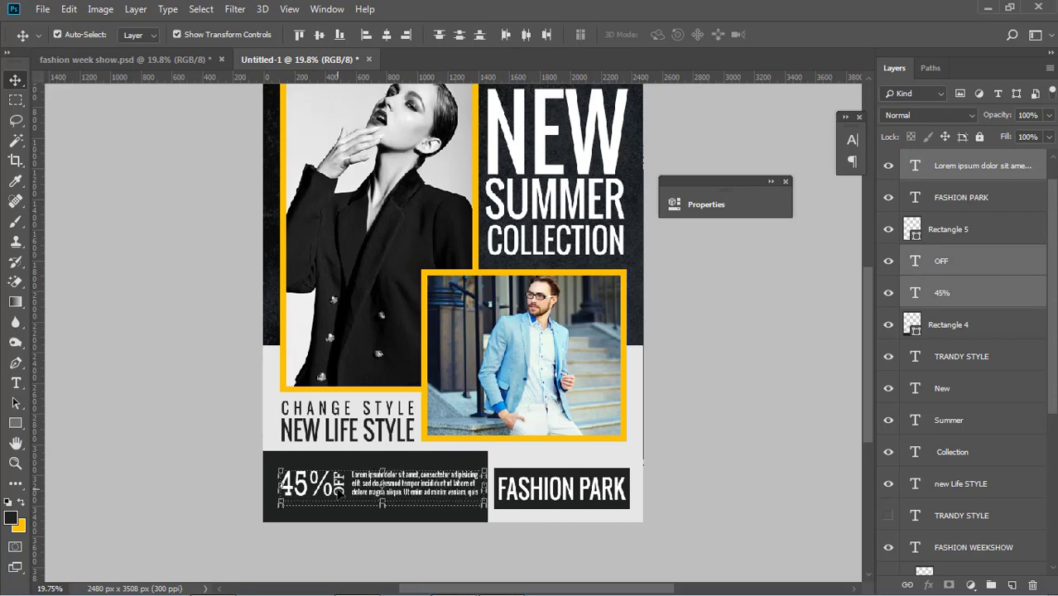
left_click(684, 466)
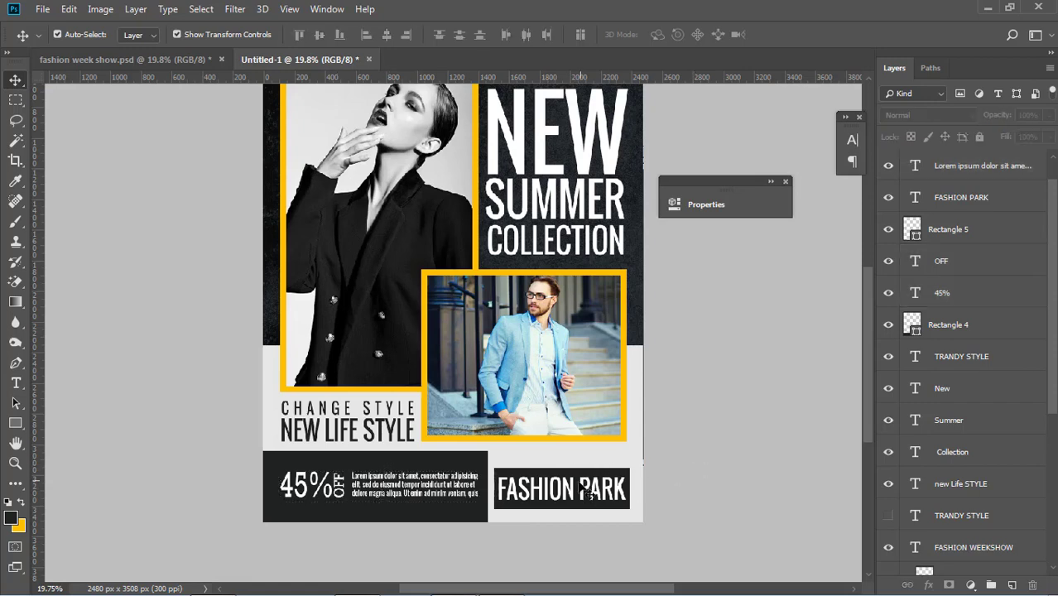
- Nudge the FASHION PARK text and its dark box up together until they are level with the discount text
left_click(575, 485)
left_click(963, 240, "shift")
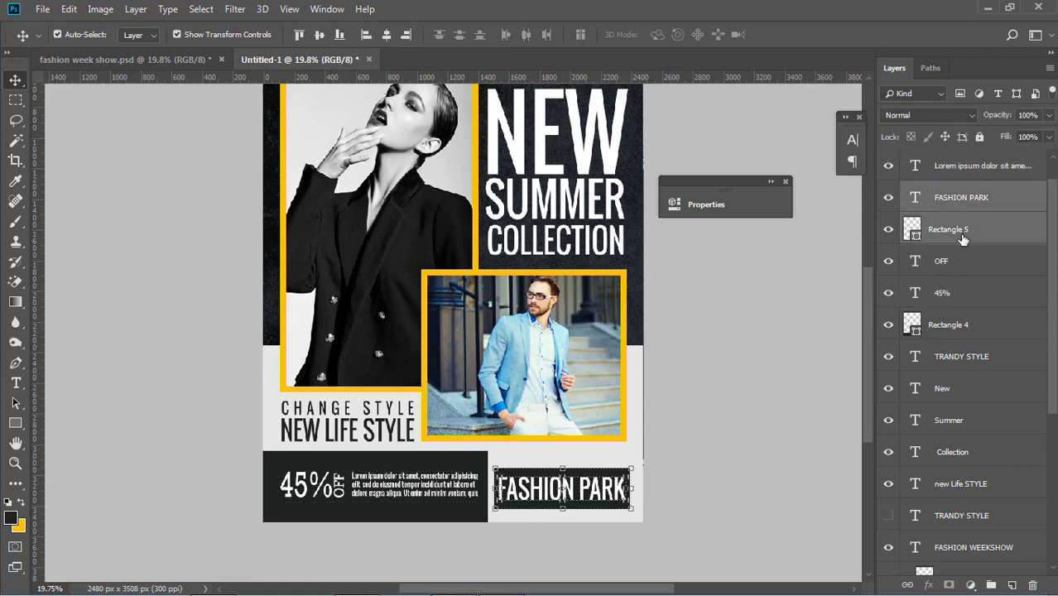
key("shift+Up")
key("shift+Up")
key("shift+Down")
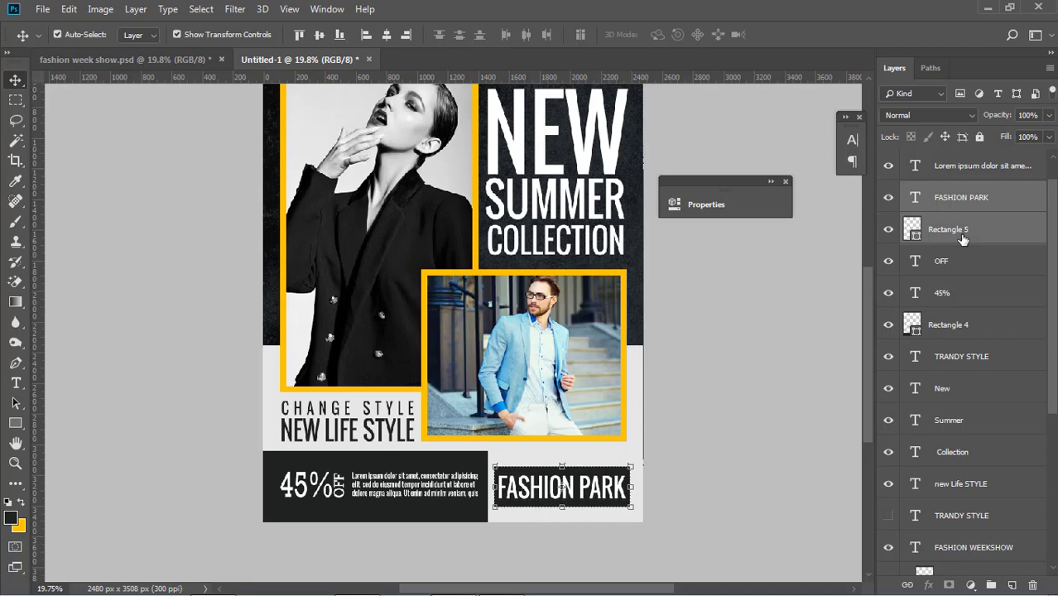
key("shift+Up")
key("shift+Up")
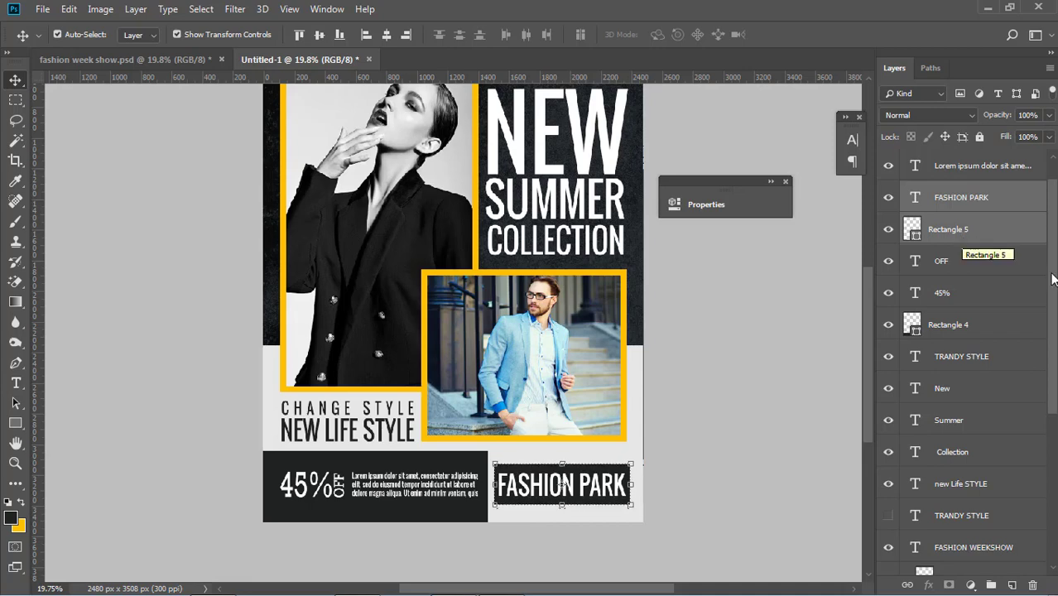
left_click(740, 394)
- Preview the whole finished poster in full-screen mode
scroll(738, 393, "up", 5)
scroll(738, 393, "down", 3)
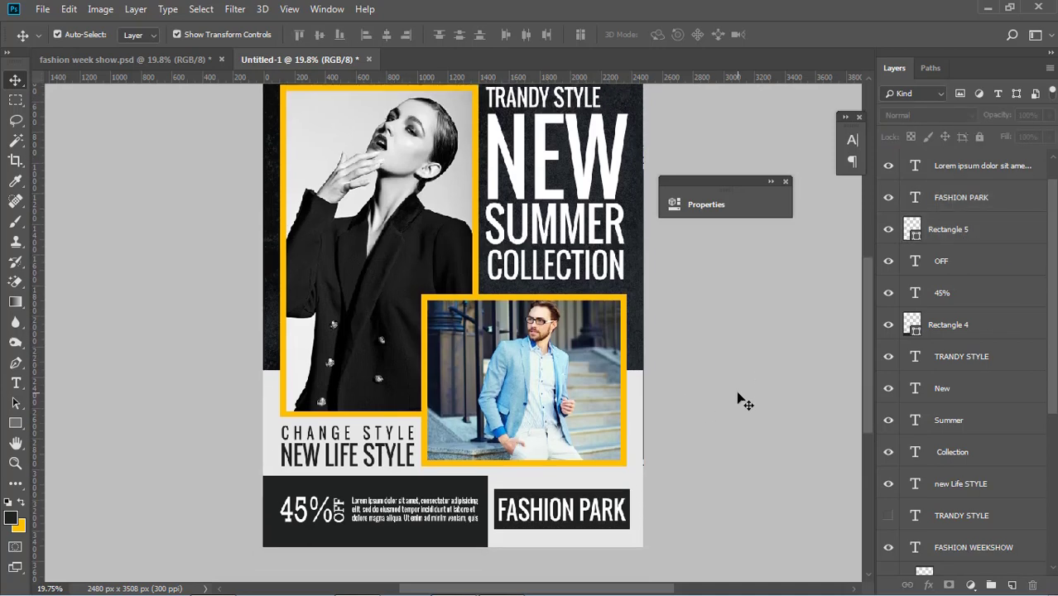
key("f")
key("f")
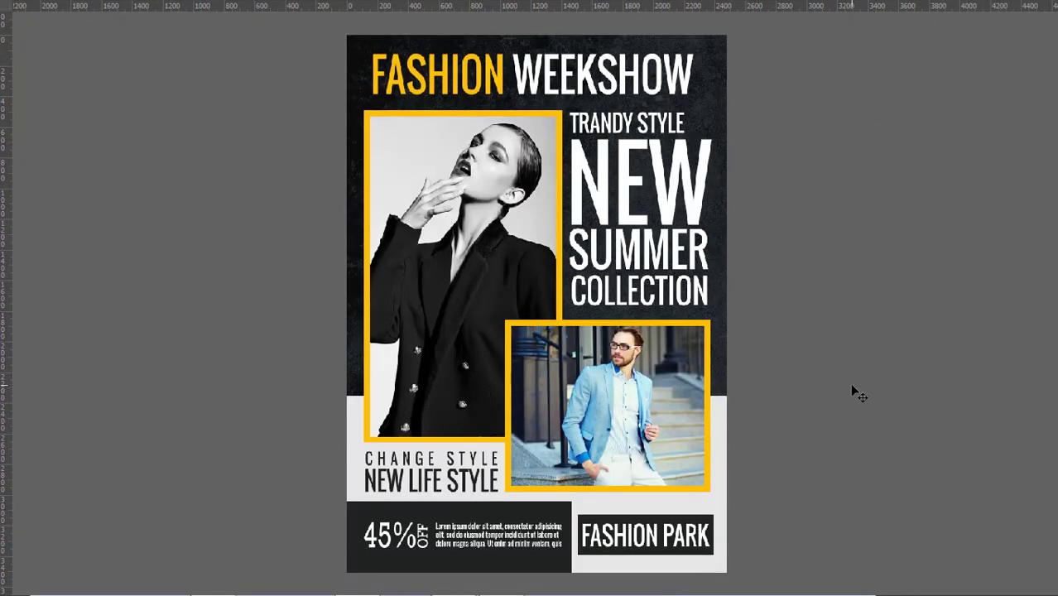